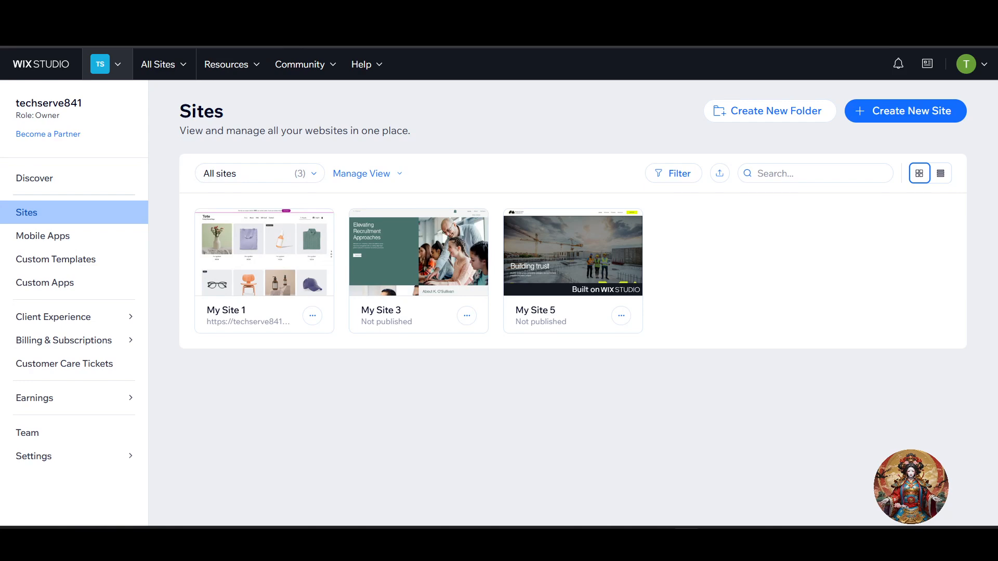
Step: Go to wix.com in a new browser tab
key(ctrl+t)
text(wix.com)
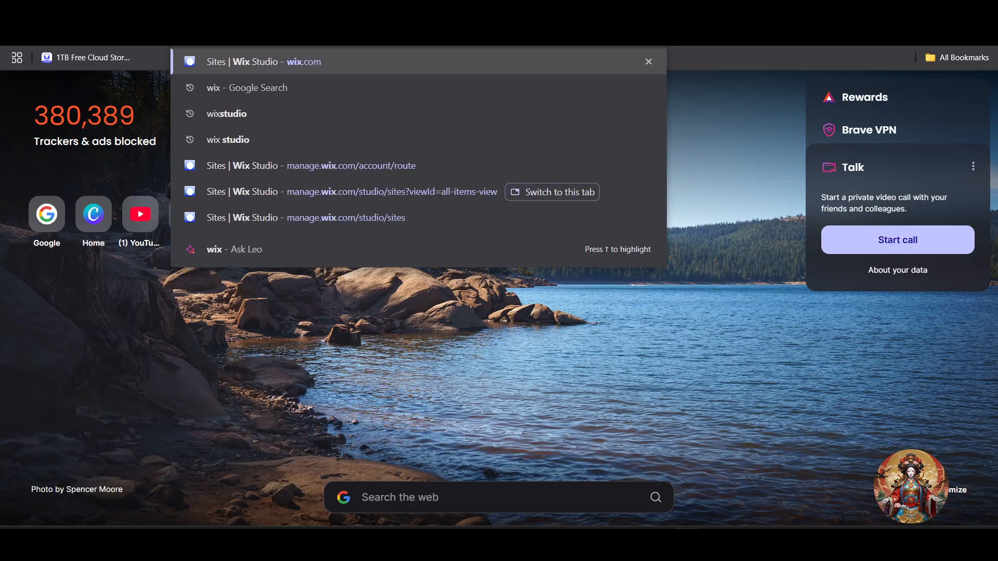
key(Return)
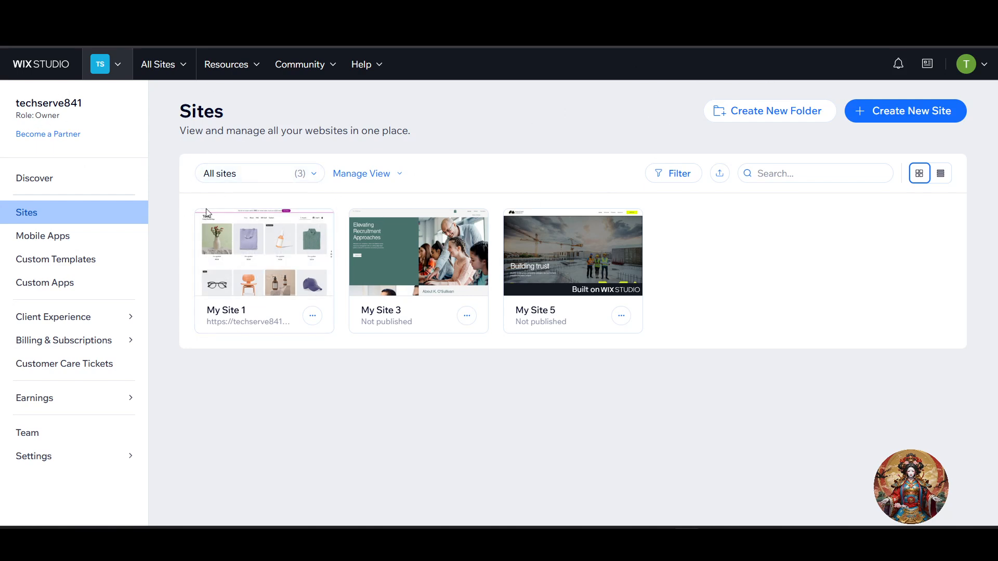
Step: Select My Site 1 from the sites overview and open it in the site editor
mouse_move(258, 318)
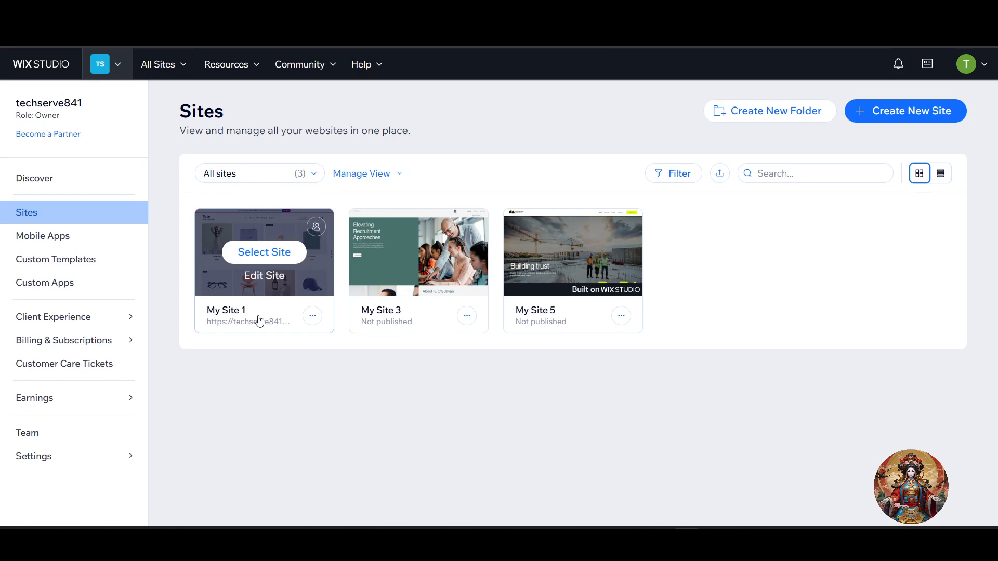
click(256, 255)
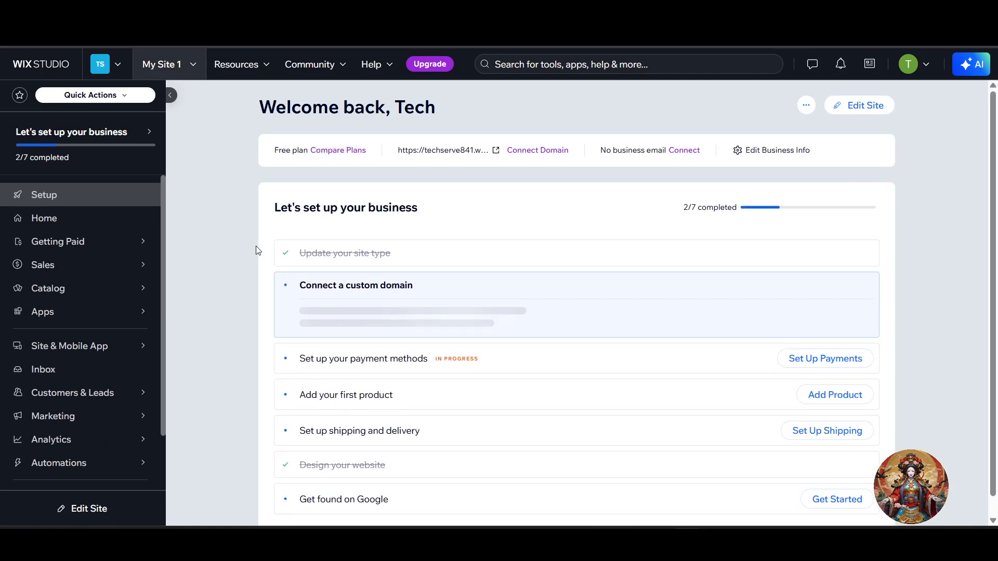
click(217, 167)
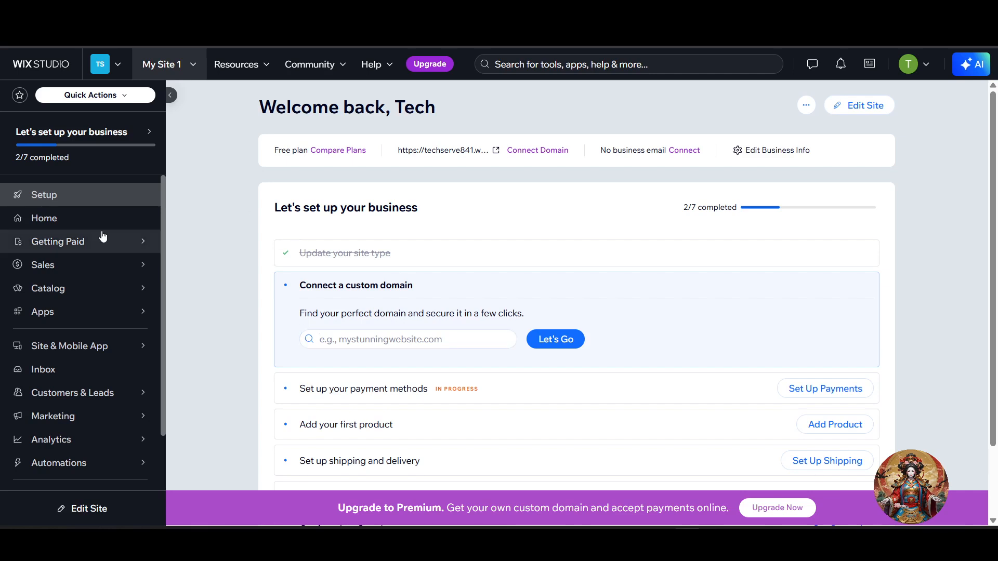
click(175, 72)
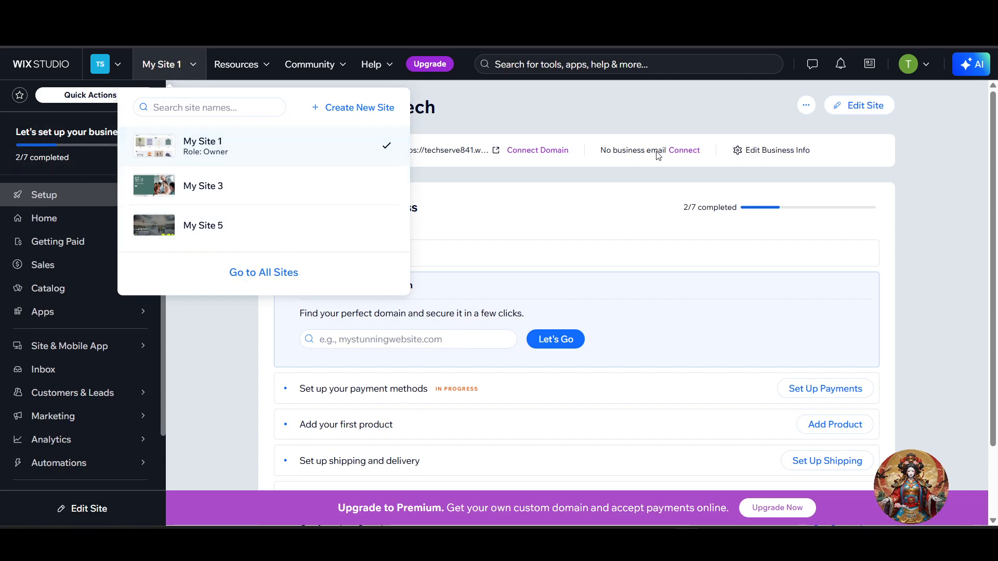
click(866, 106)
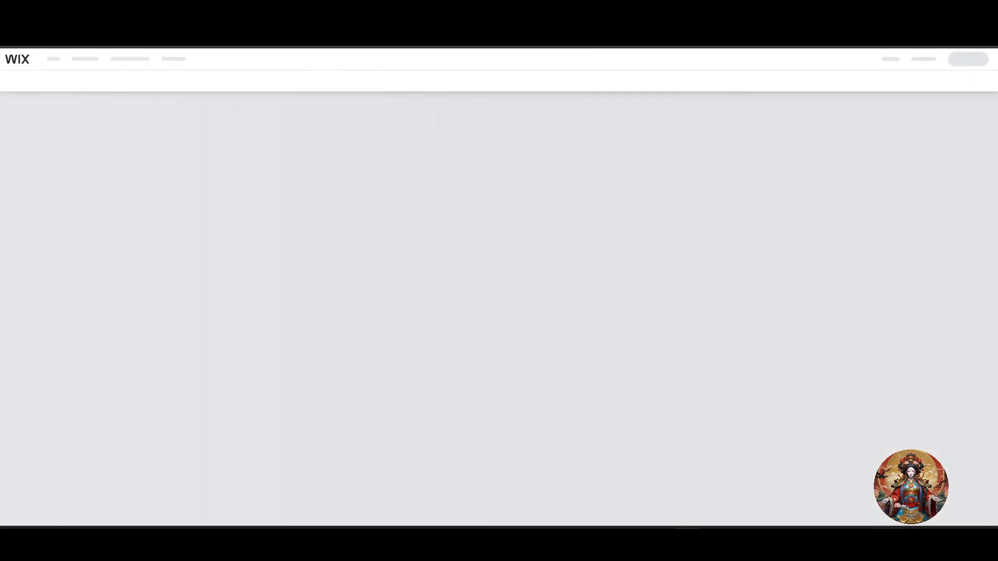
click(52, 10)
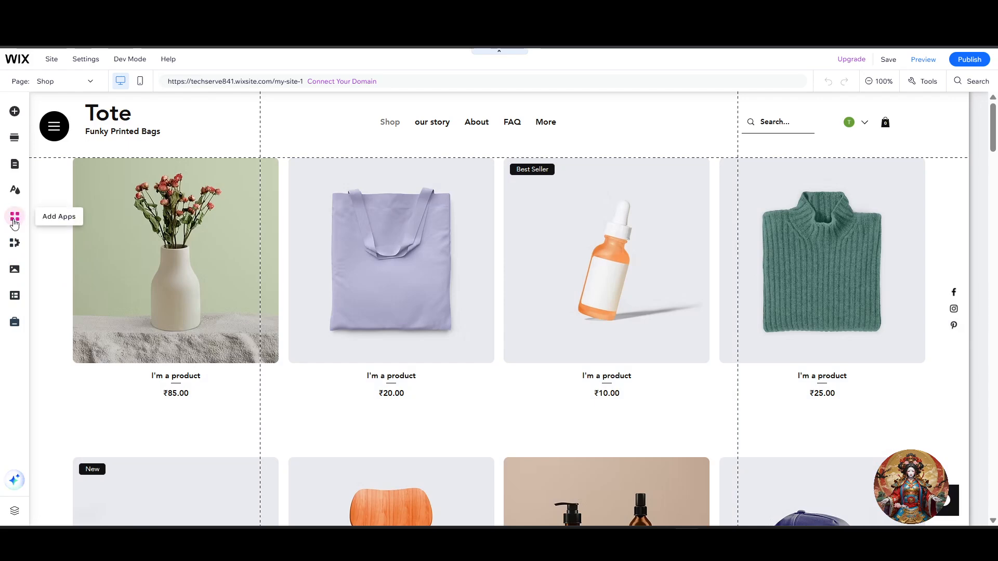
Step: Search the Wix App Market for "Wix Resaturants" and open the Wix Restaurants Orders (New) app page
click(14, 218)
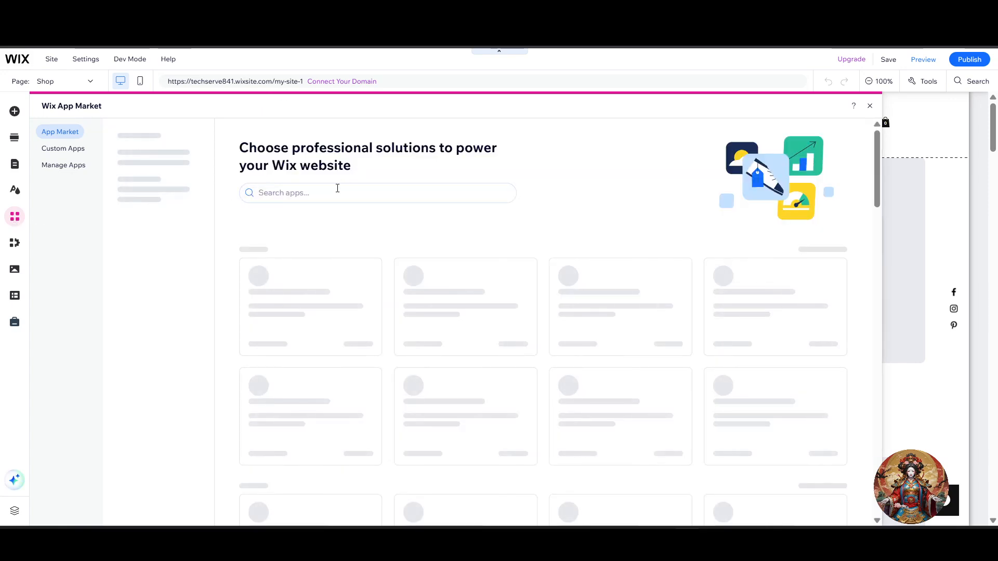
click(335, 192)
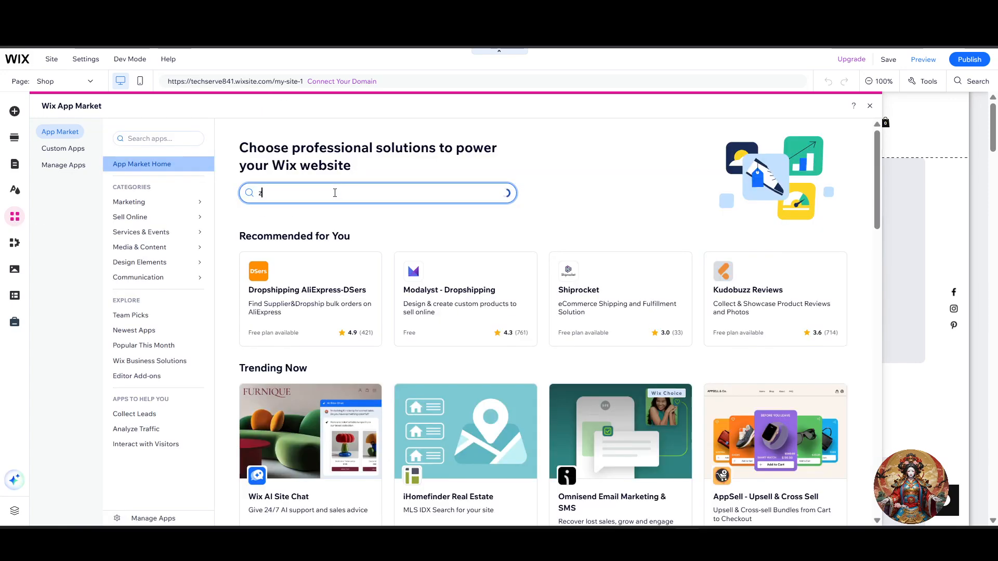
text(W)
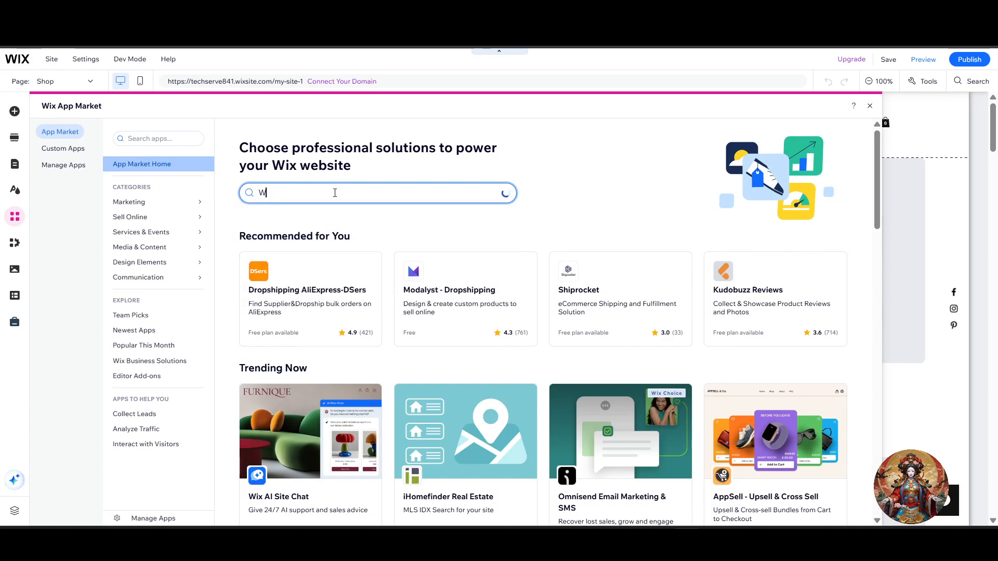
text(ix Res)
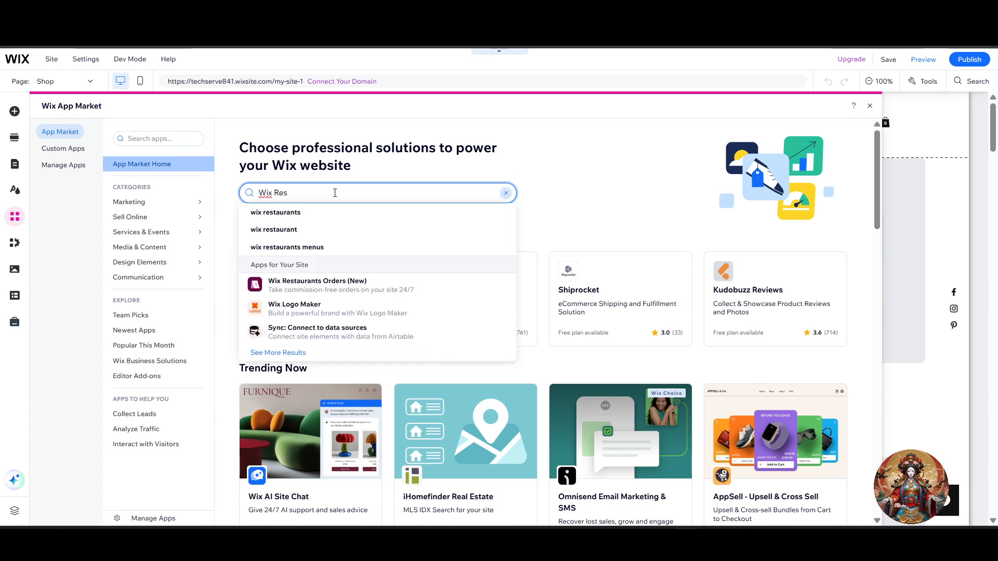
text(atur)
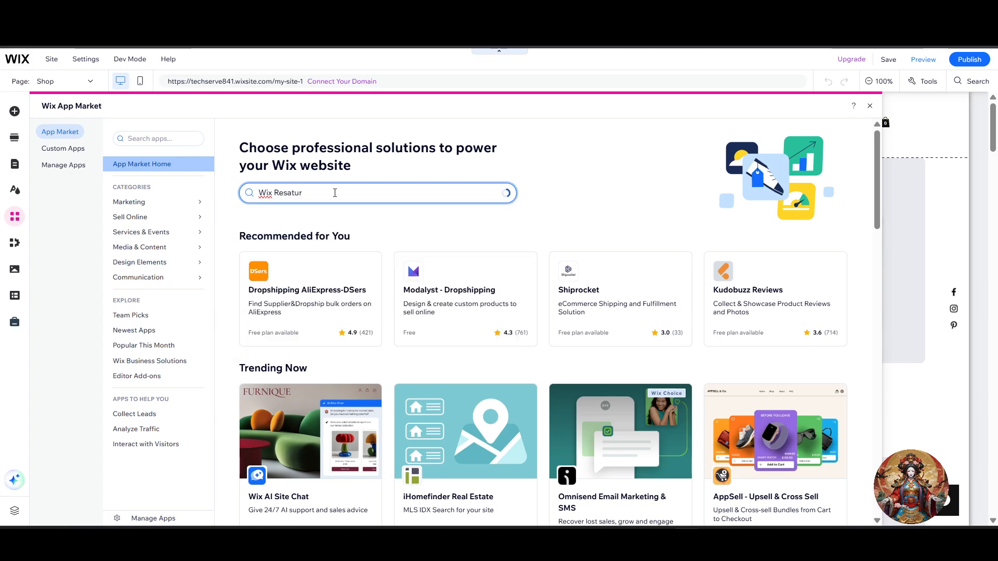
text(an)
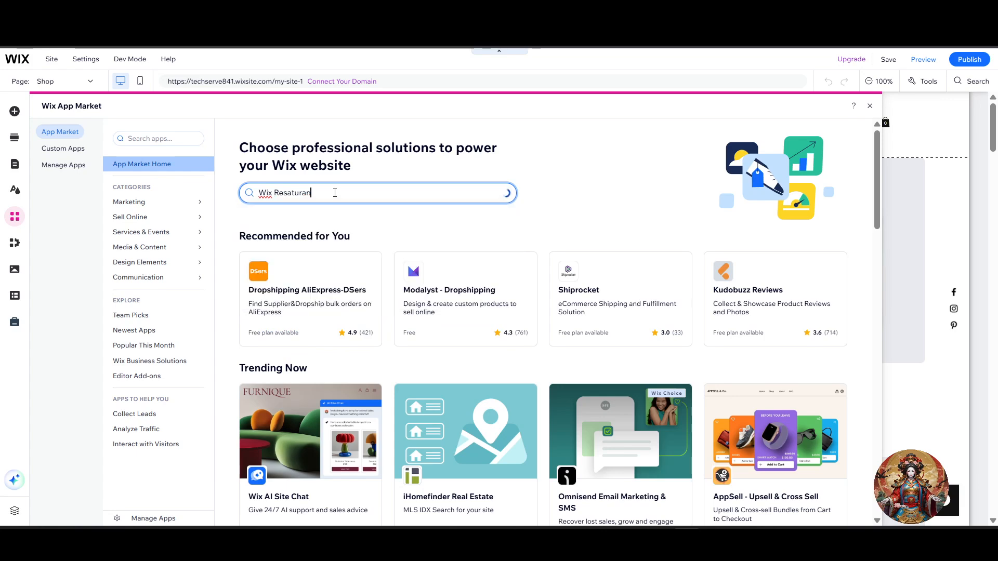
text(ts)
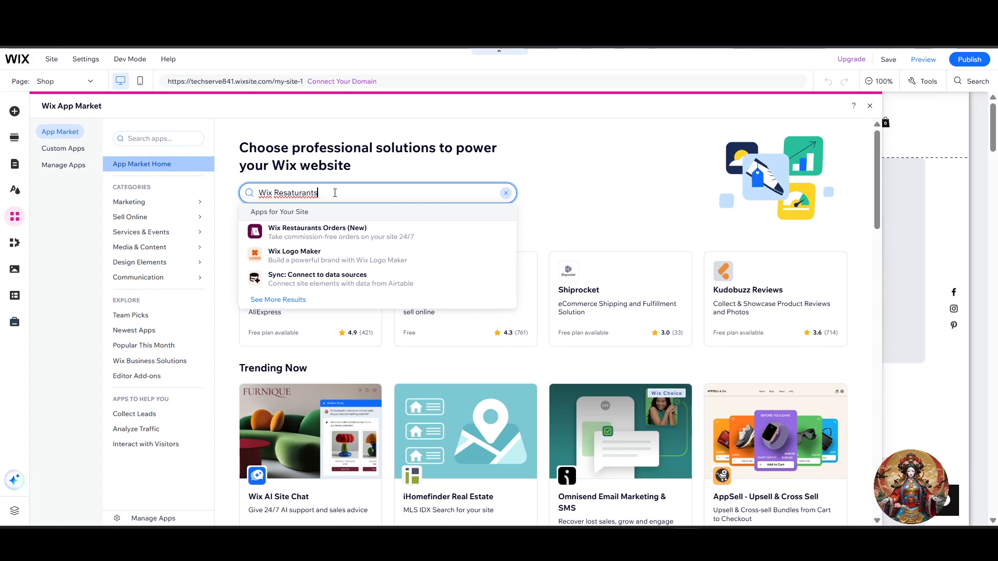
click(388, 238)
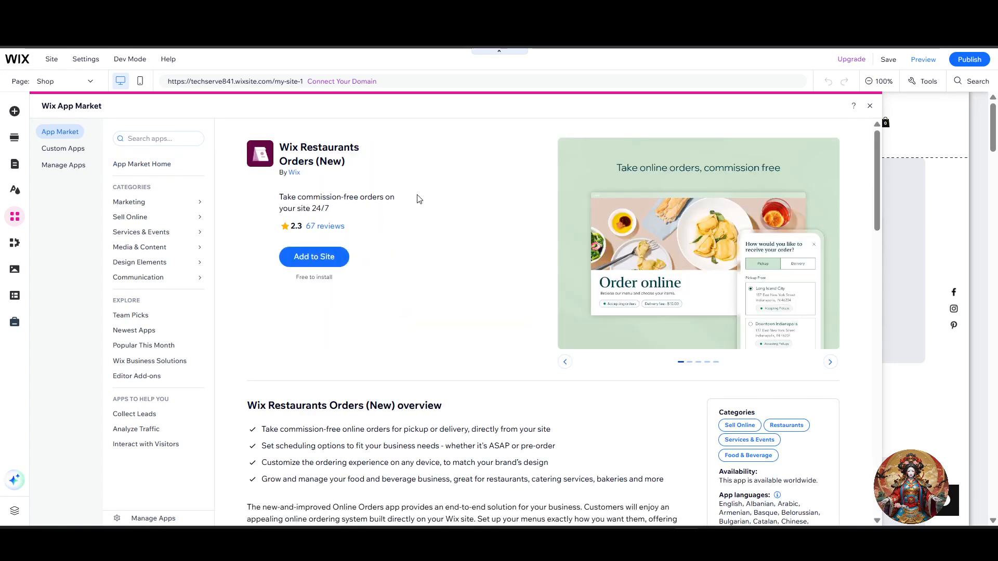
Step: Read through the Wix Restaurants Orders (New) overview, including its full expanded description
scroll(675, 265, down, 3)
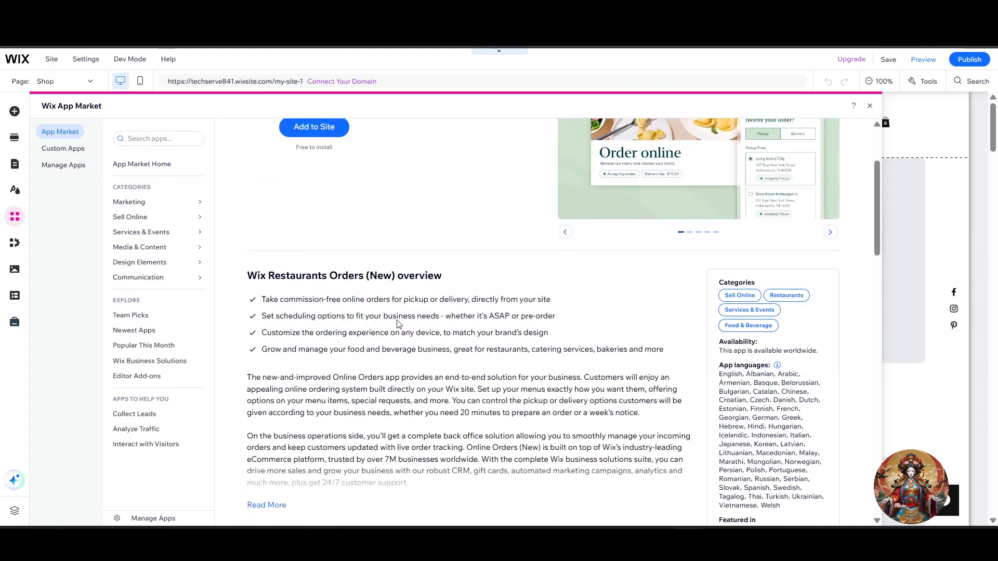
scroll(643, 232, up, 3)
scroll(498, 411, down, 1)
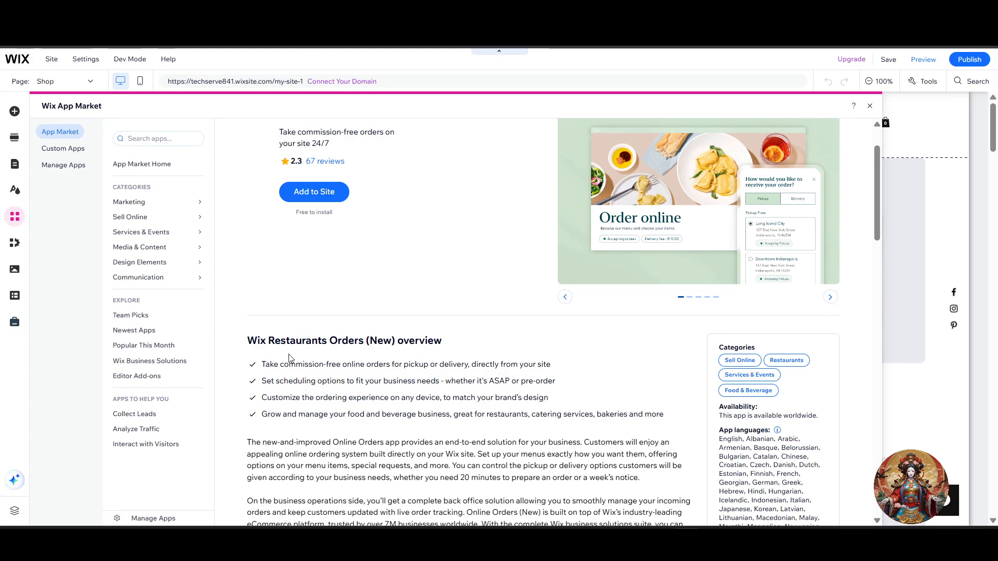
scroll(453, 385, up, 1)
scroll(494, 345, down, 3)
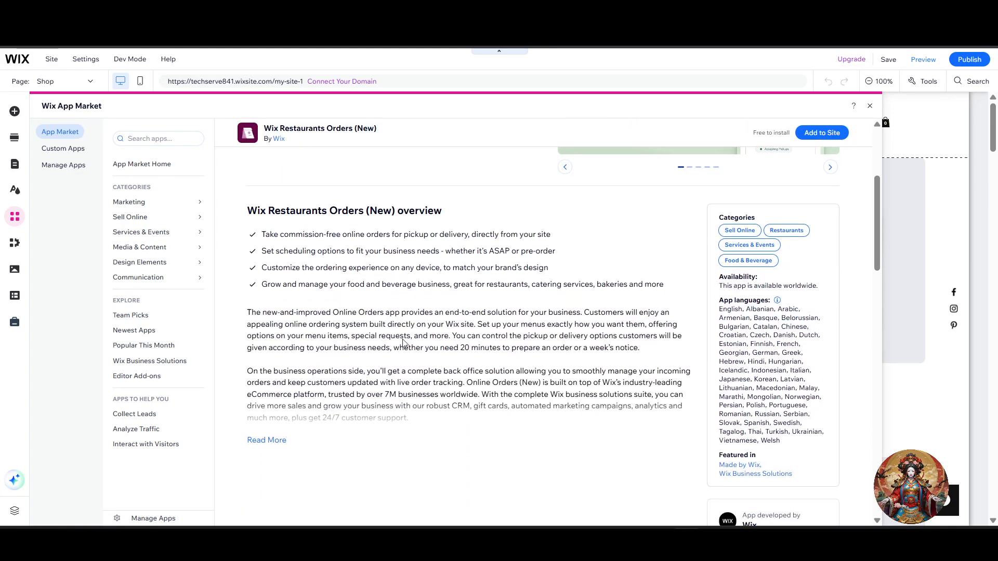
scroll(454, 345, up, 3)
scroll(300, 374, down, 3)
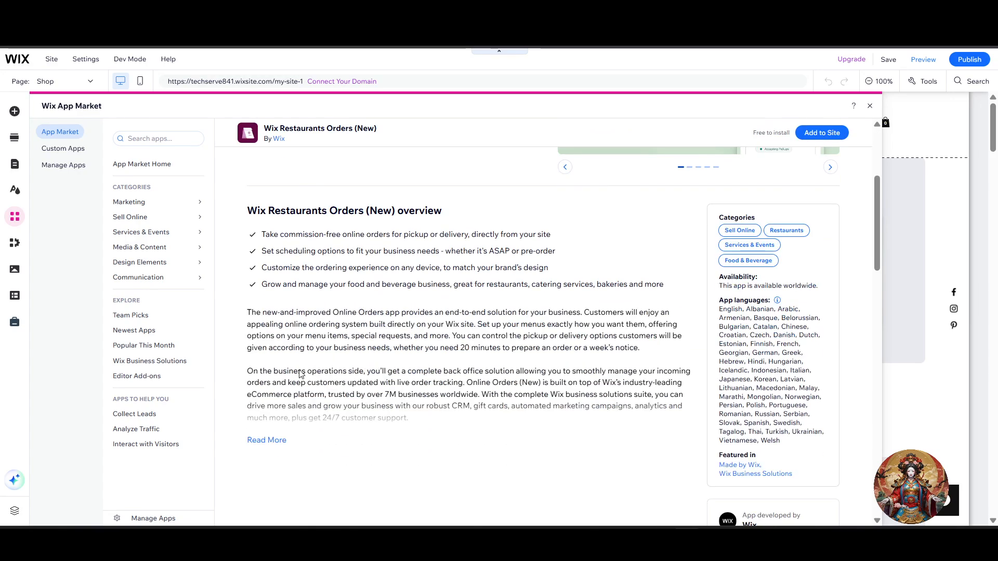
click(294, 441)
scroll(335, 423, down, 3)
scroll(334, 364, up, 3)
scroll(294, 208, down, 3)
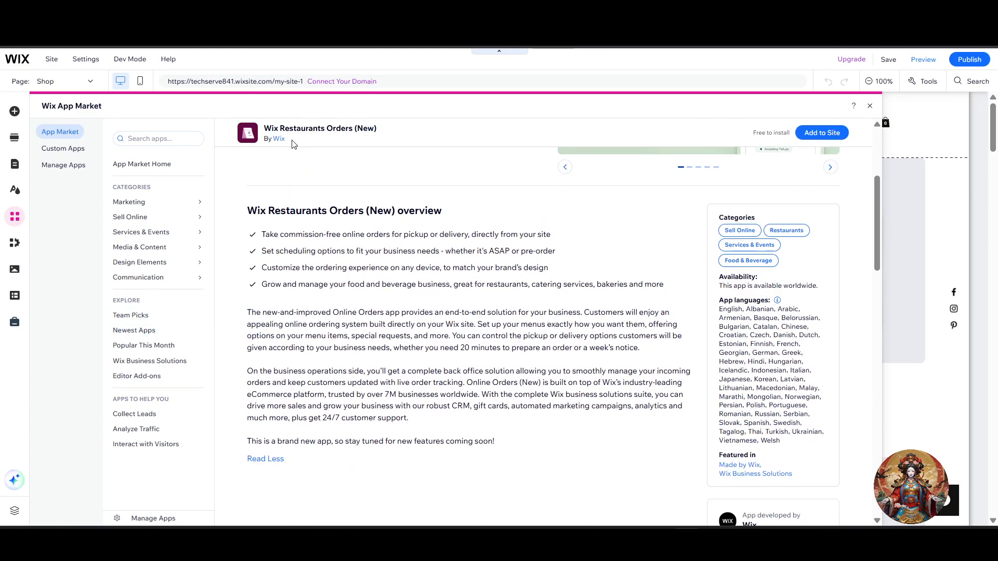
scroll(294, 145, up, 3)
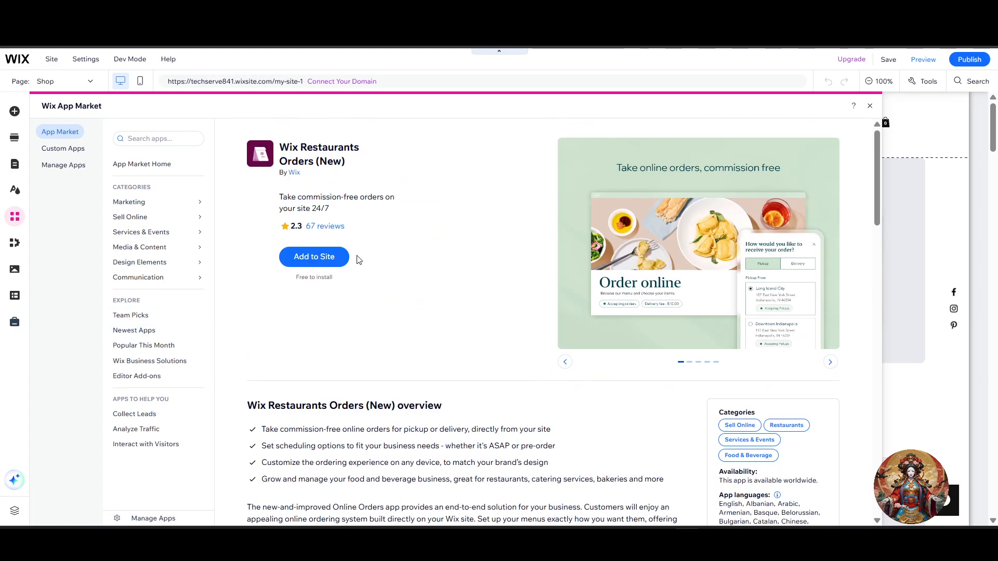
Step: Add the Wix Restaurants Orders (New) app to the site and look over the Online Ordering page
click(319, 261)
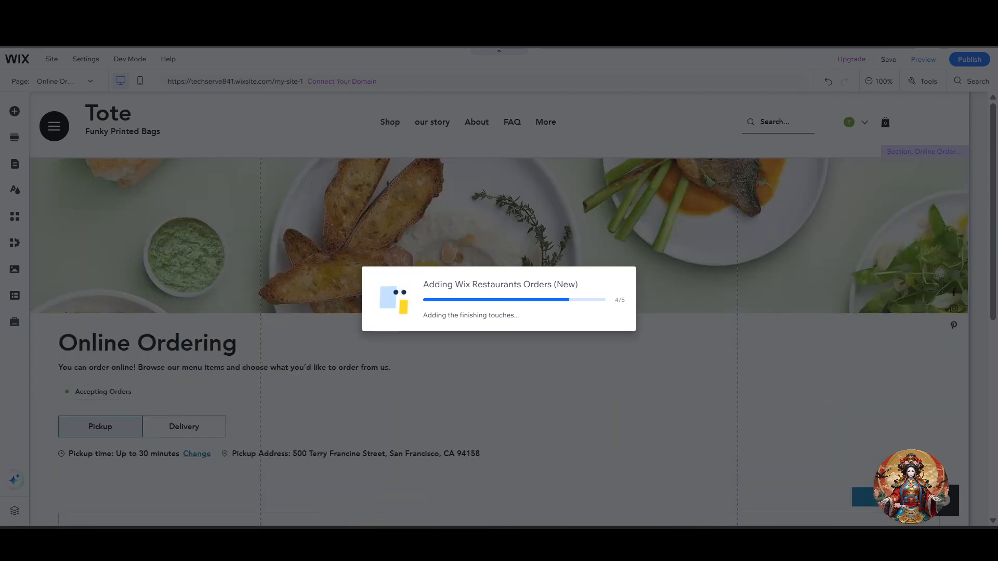
scroll(422, 332, up, 3)
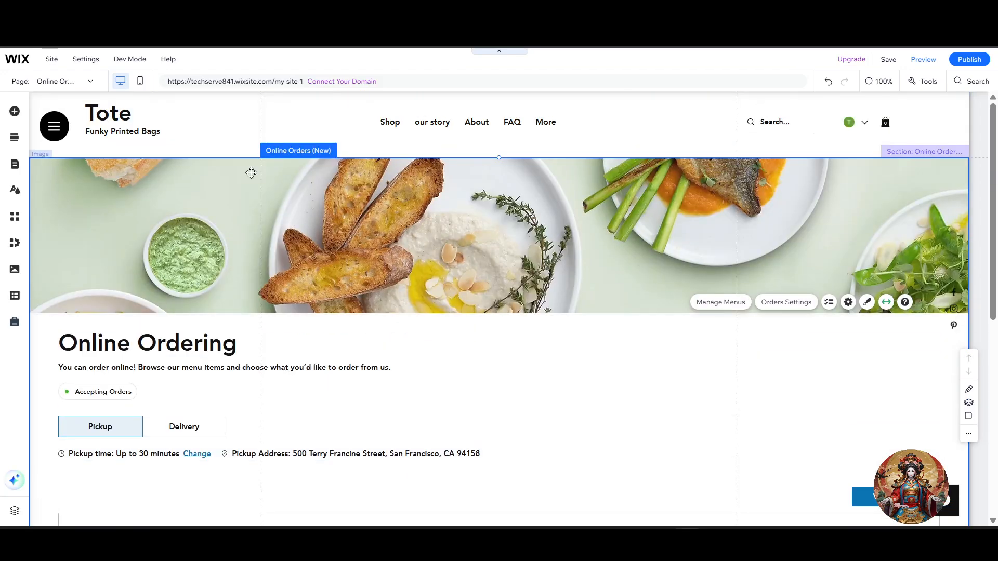
scroll(460, 234, down, 3)
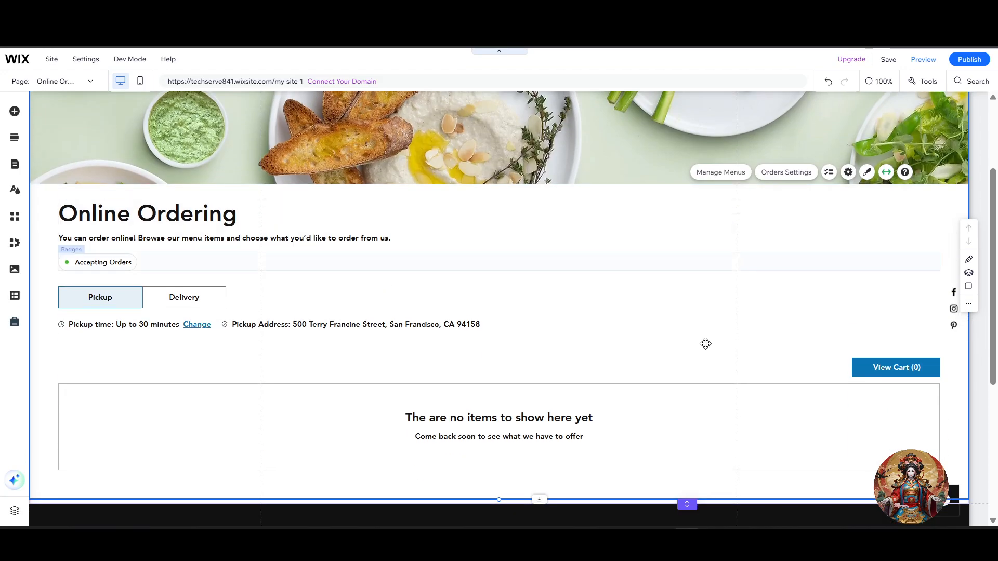
scroll(703, 345, down, 2)
scroll(703, 350, down, 2)
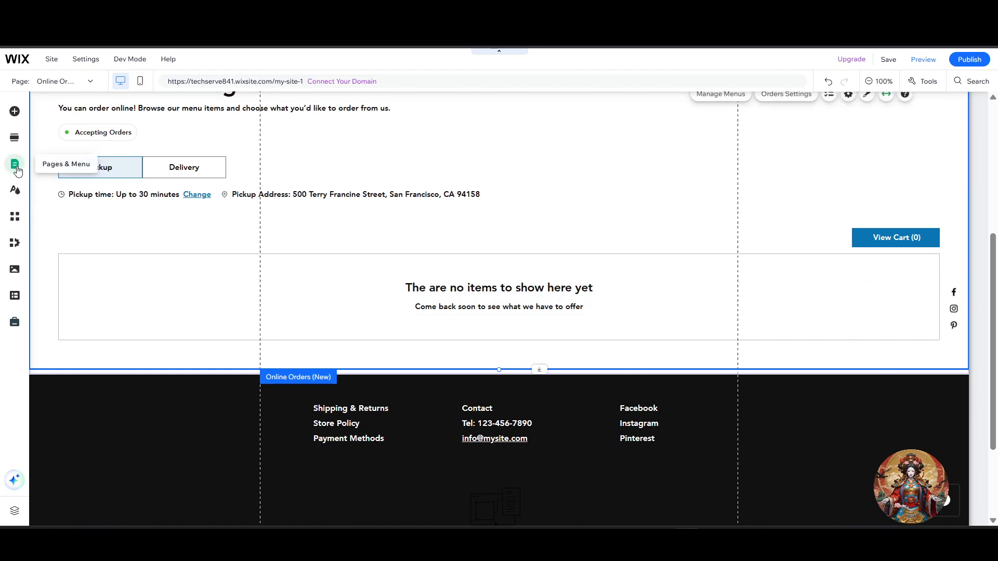
Step: Show the site's Restaurant Pages and check the options available for the Online Orders (New) page
click(15, 165)
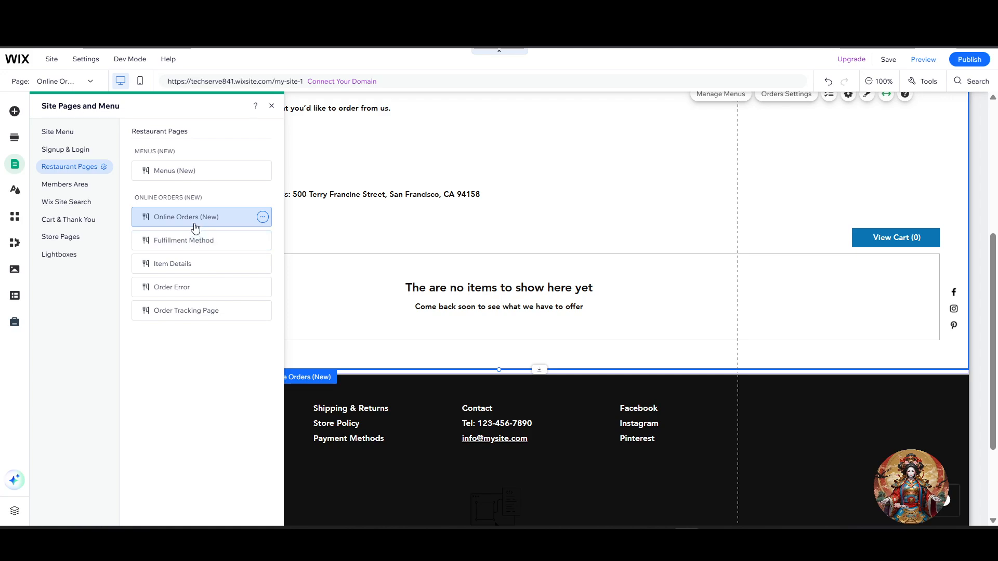
click(262, 218)
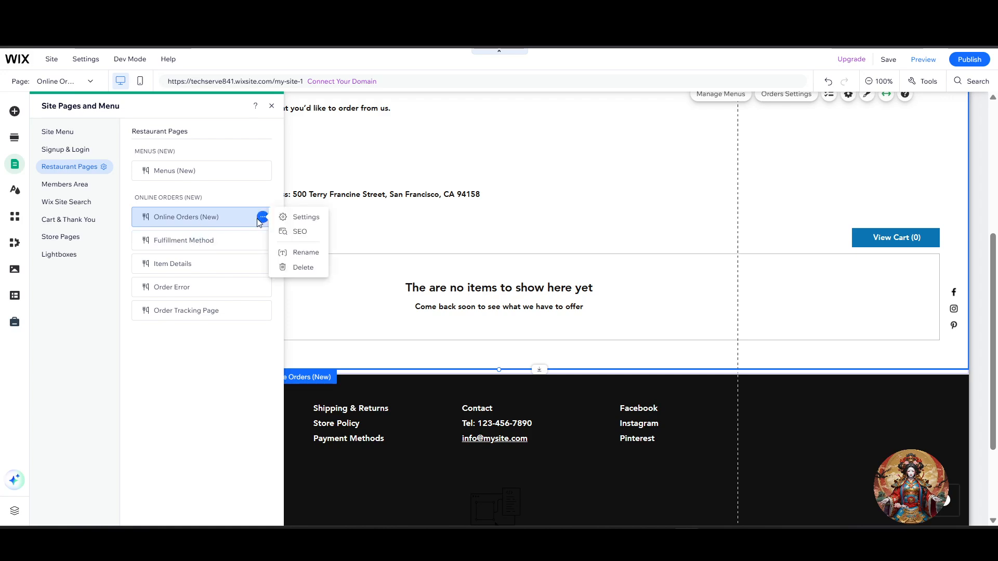
double_click(228, 223)
click(255, 219)
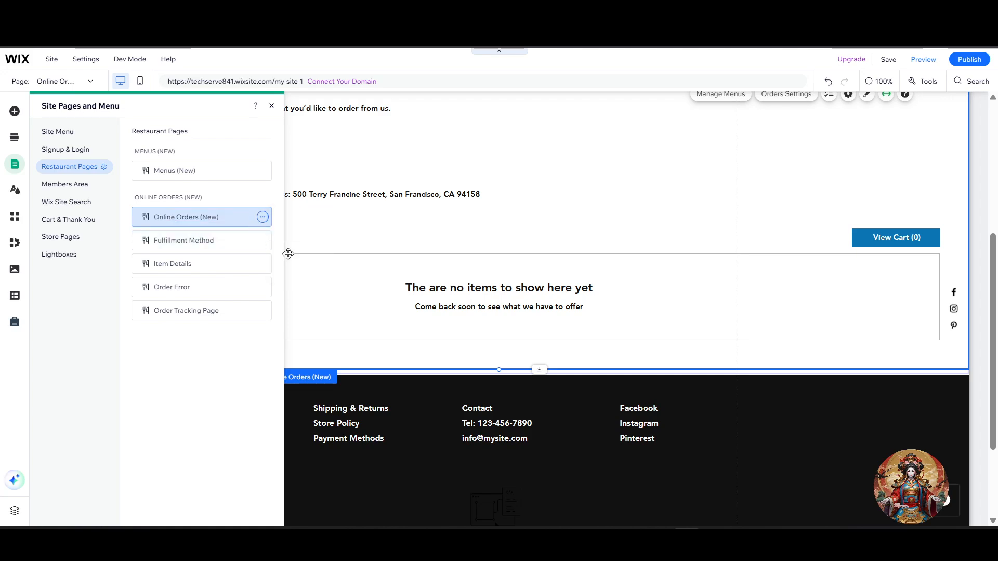
Step: Open the Fulfillment Method page to view its pickup and delivery lightbox, and try to close the lightbox
click(224, 246)
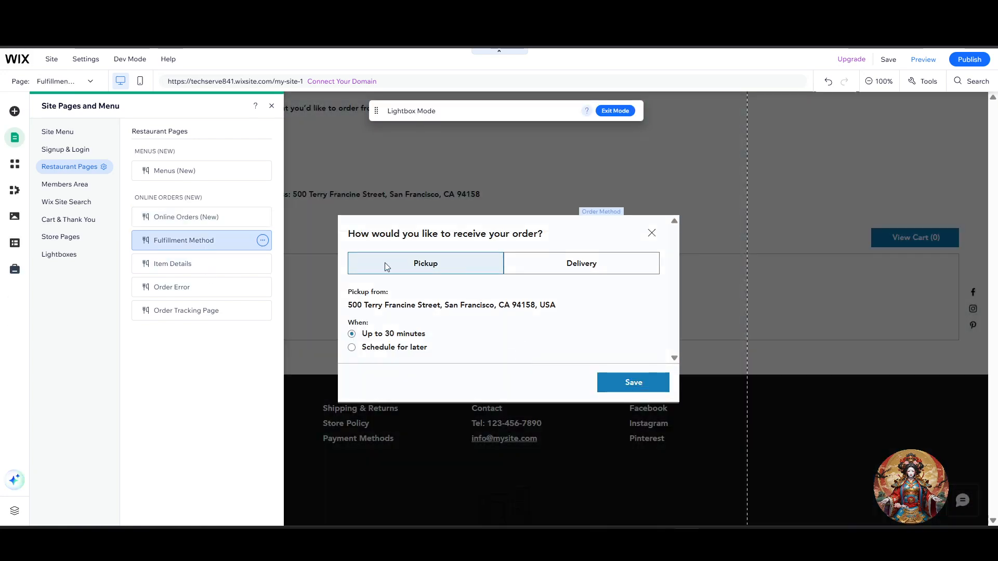
click(652, 235)
click(651, 234)
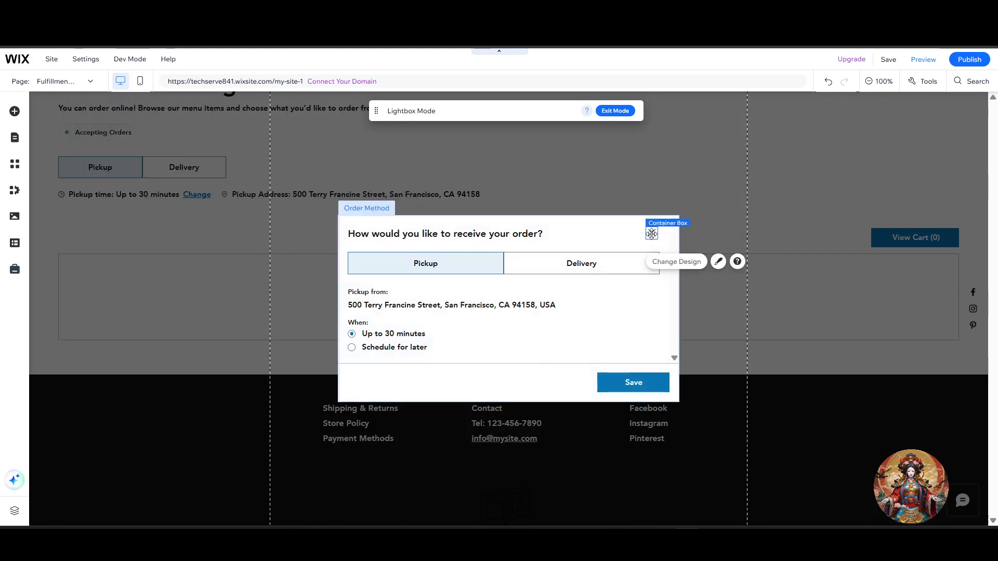
click(212, 322)
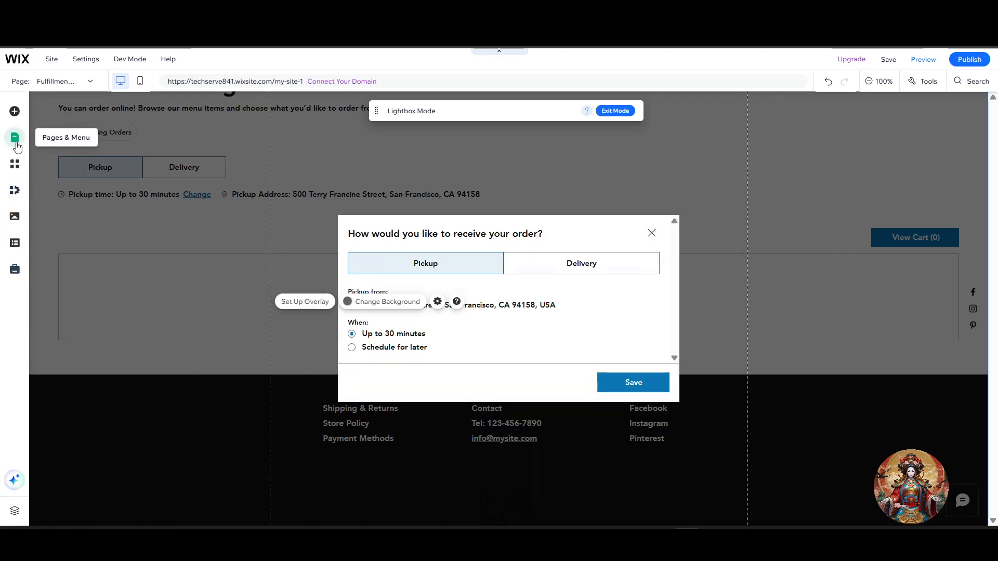
Step: Open the Menus (New) restaurant page and view the dishes in its Appetizers section
click(15, 137)
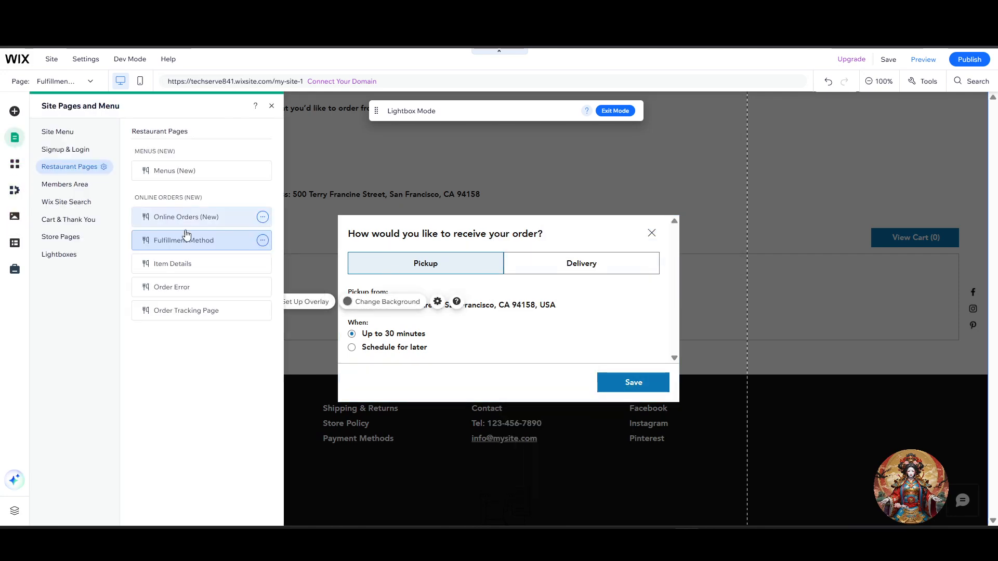
click(197, 175)
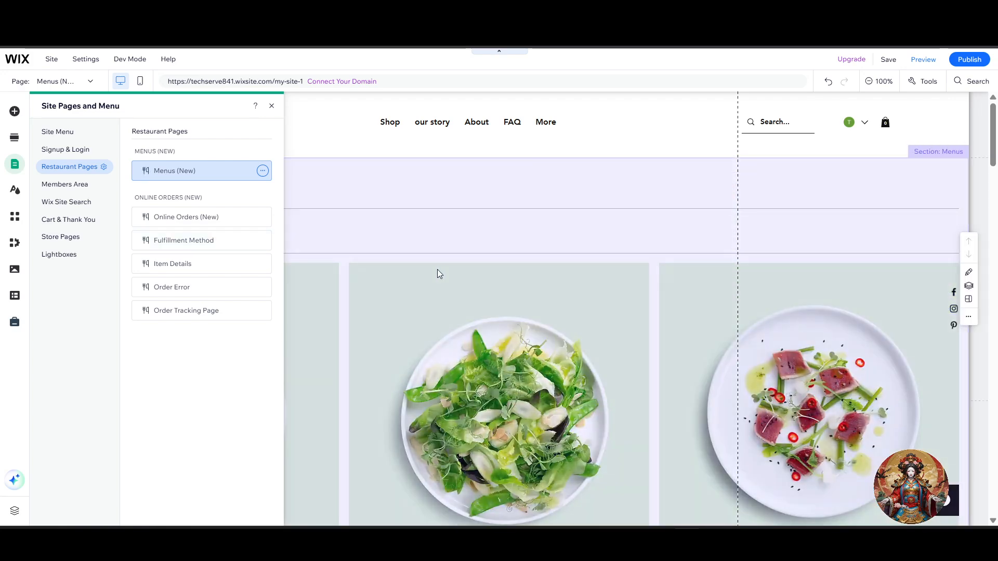
click(438, 269)
scroll(229, 342, down, 4)
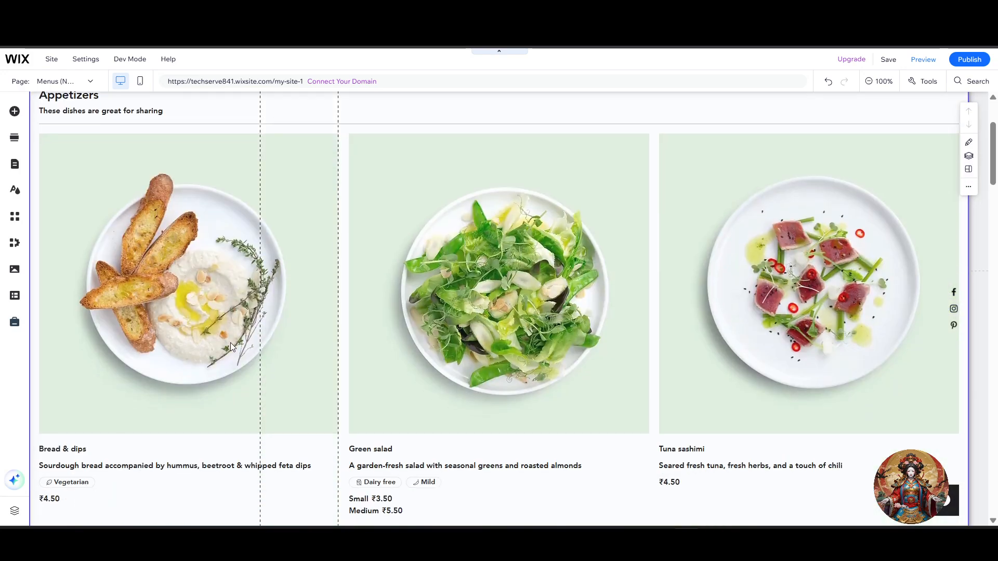
Step: Look over the dishes on the Menus (New) page and check the Quick Edit options of its menu section
scroll(232, 345, down, 6)
scroll(290, 357, up, 10)
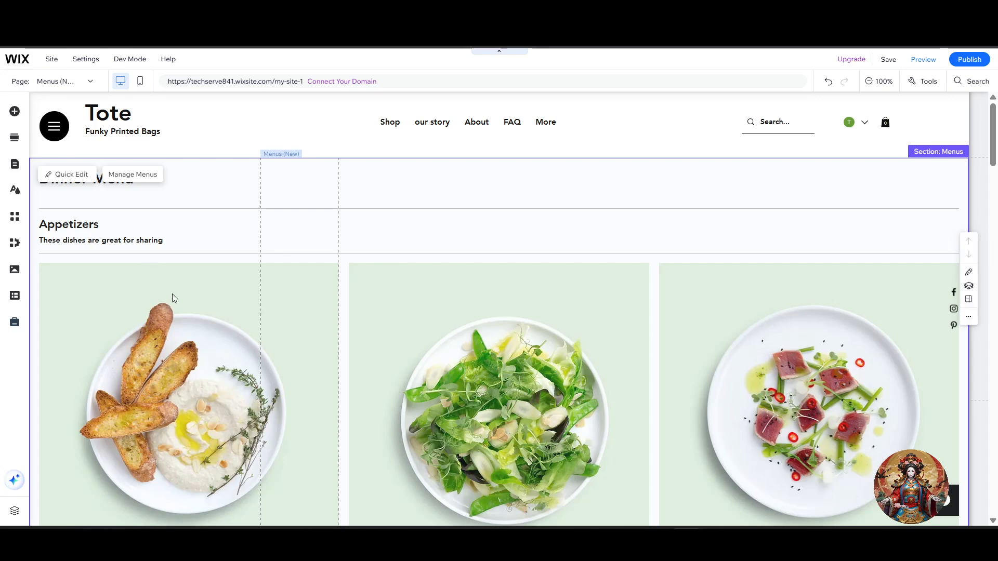
click(71, 176)
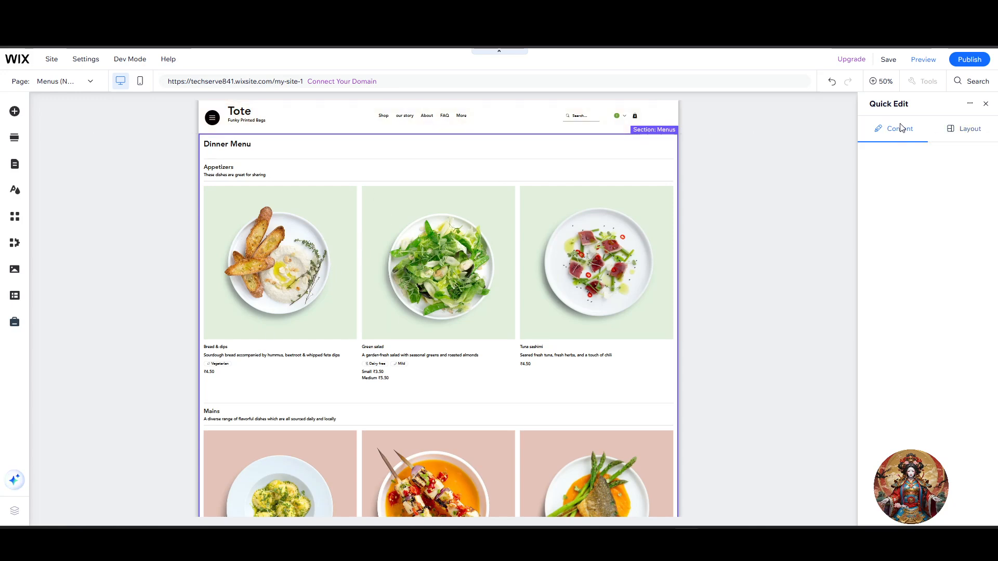
click(519, 255)
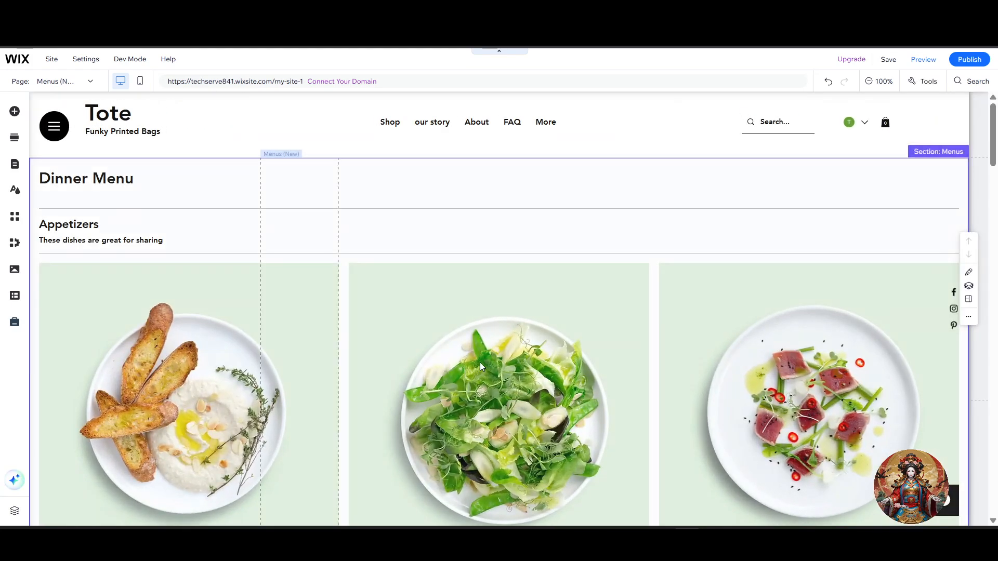
Step: View the menu management dashboard from the menu section, return to the editor, and save the site
double_click(479, 363)
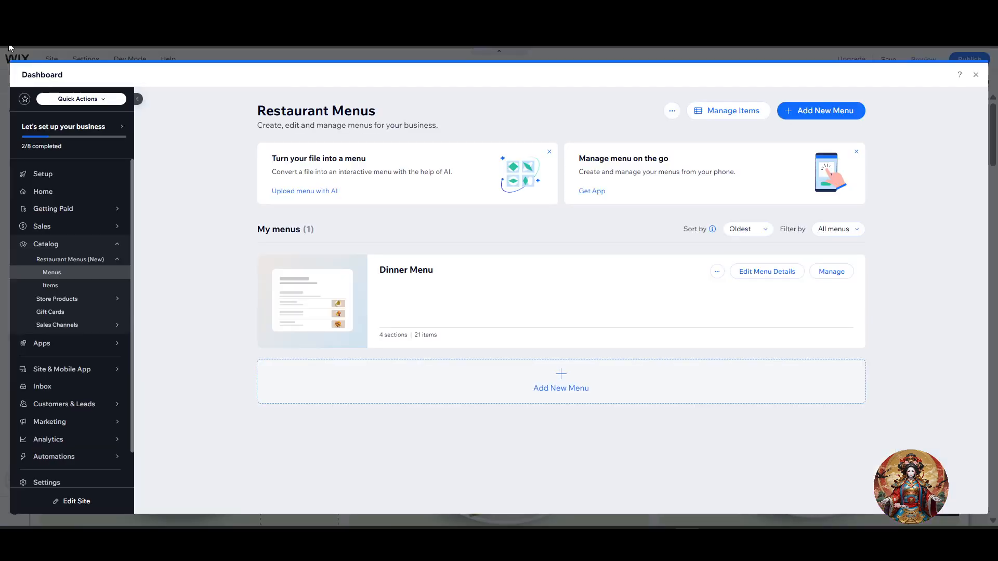
click(976, 76)
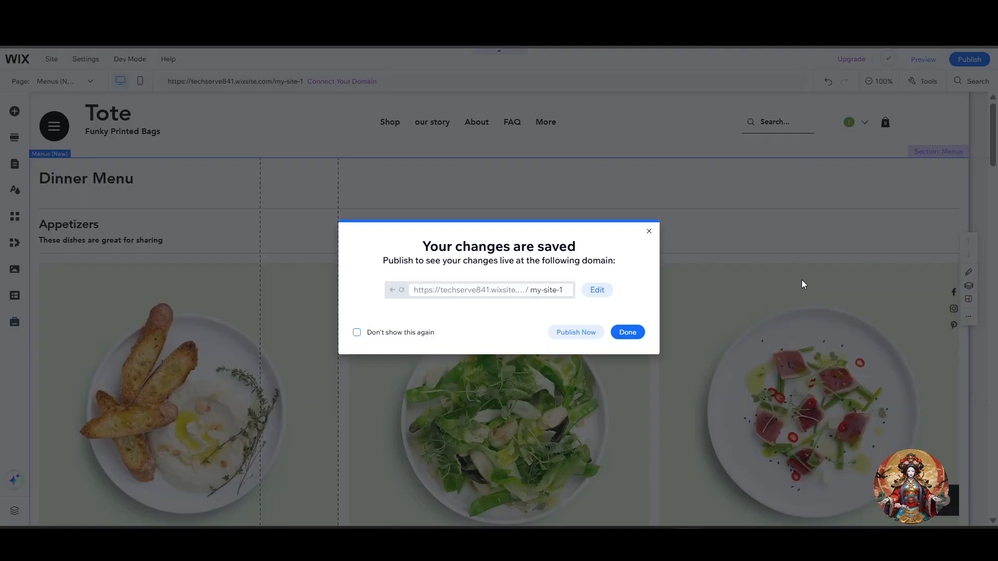
click(627, 375)
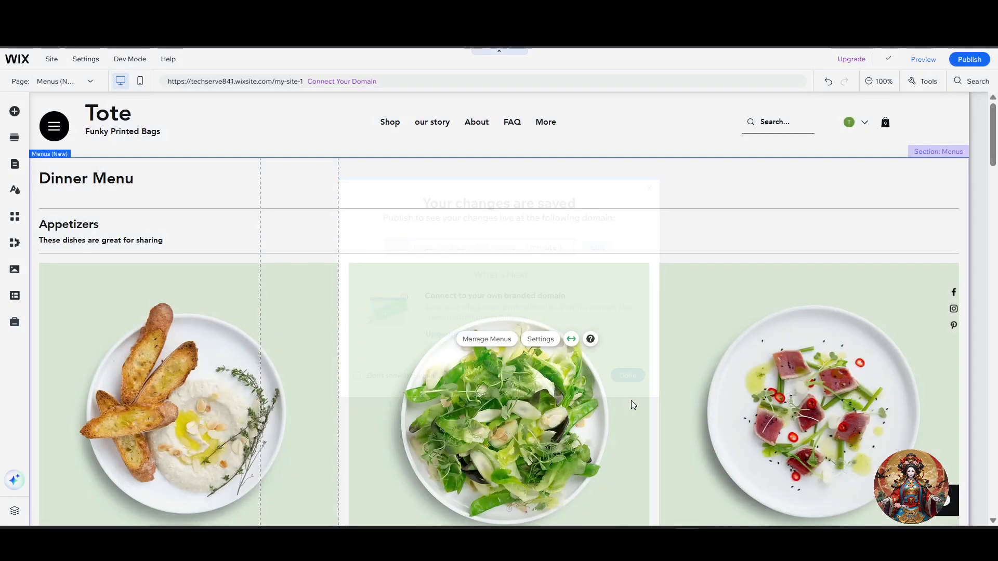
Step: Go to the Restaurant Menus page in the site dashboard, view the Dinner Menu's contents, and return to the menu list
mouse_move(26, 62)
click(41, 89)
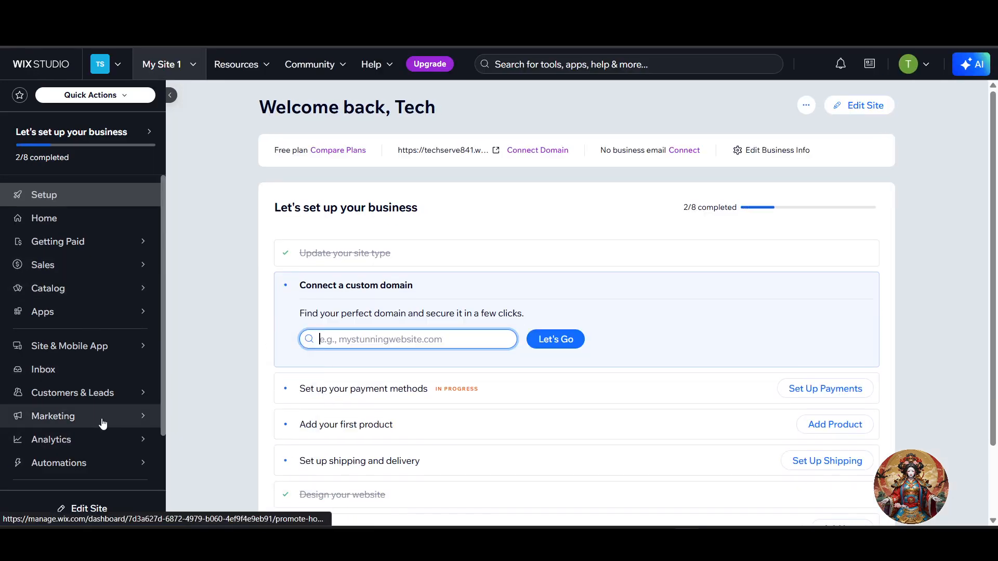
mouse_move(109, 294)
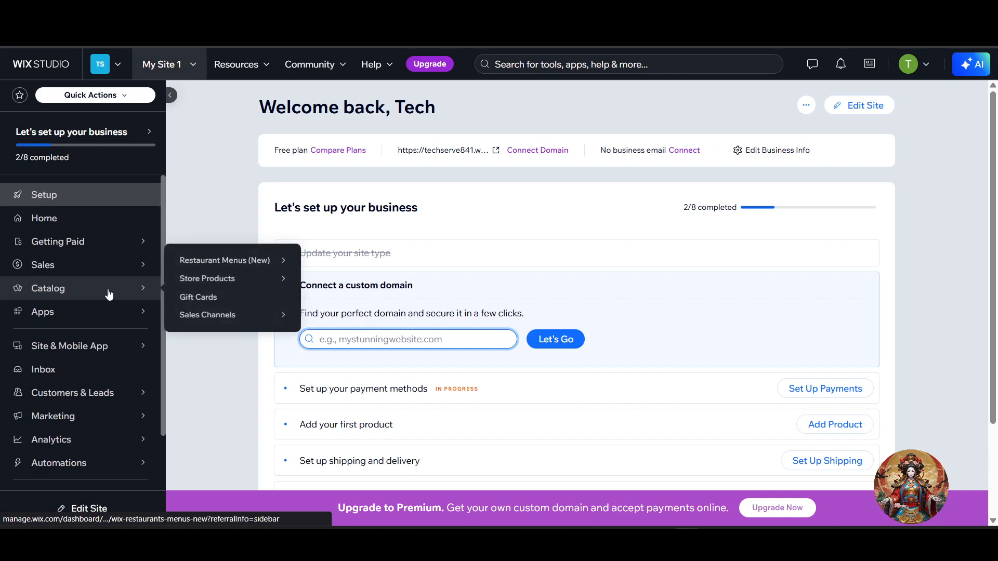
mouse_move(213, 265)
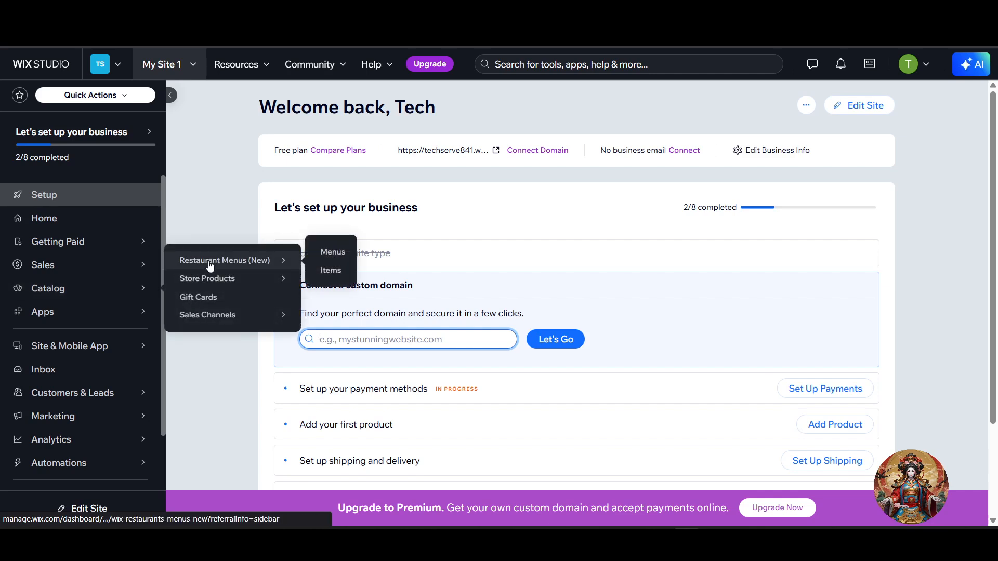
click(341, 254)
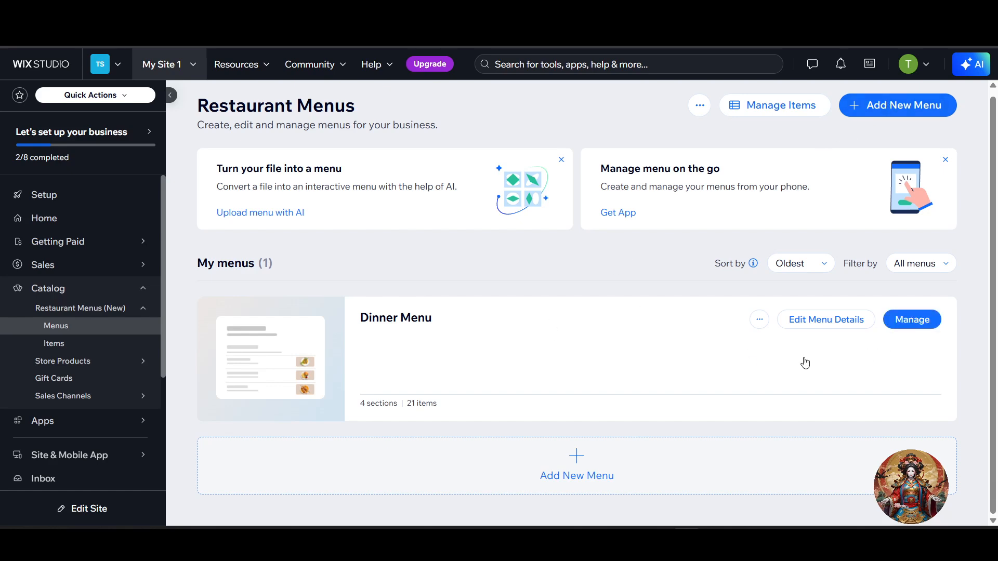
click(628, 379)
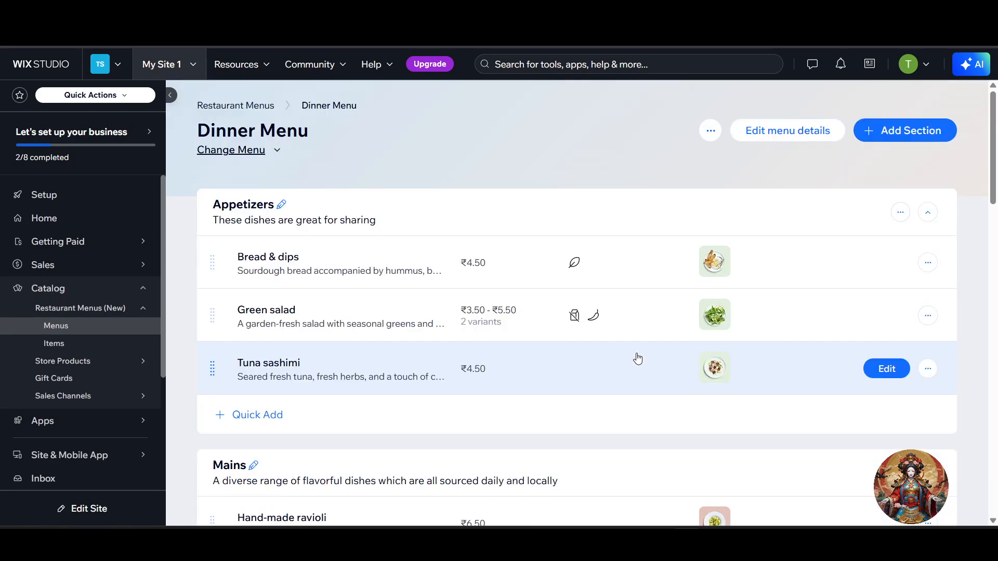
key(alt+Left)
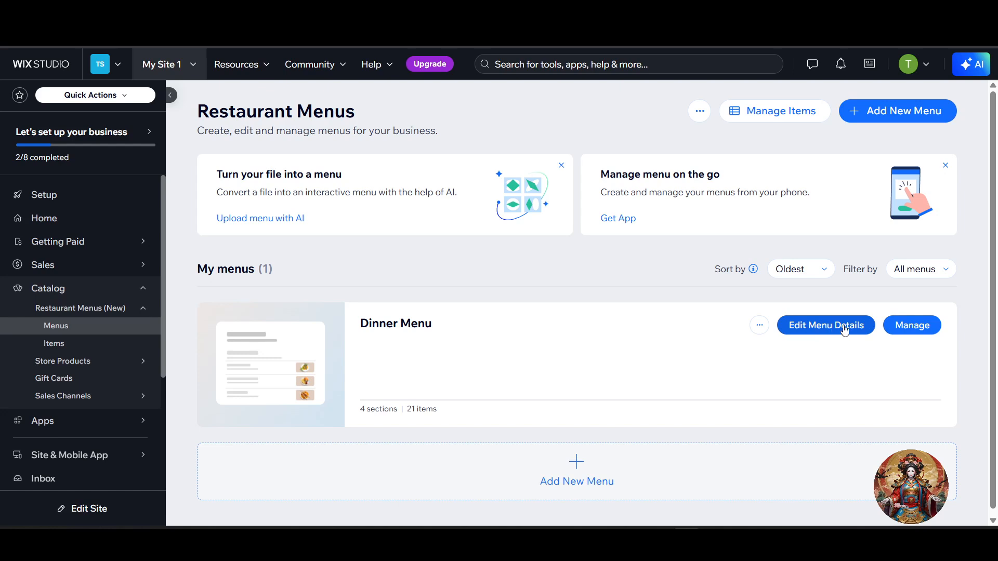
Step: Examine the Dinner Menu's details, including its name, description, visibility and online ordering settings, without changing them
click(818, 334)
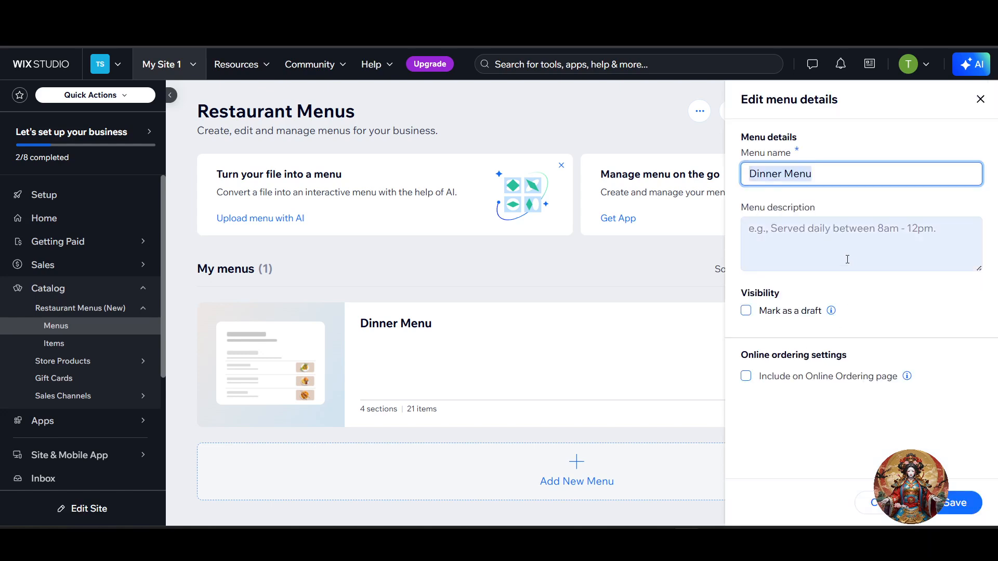
click(843, 176)
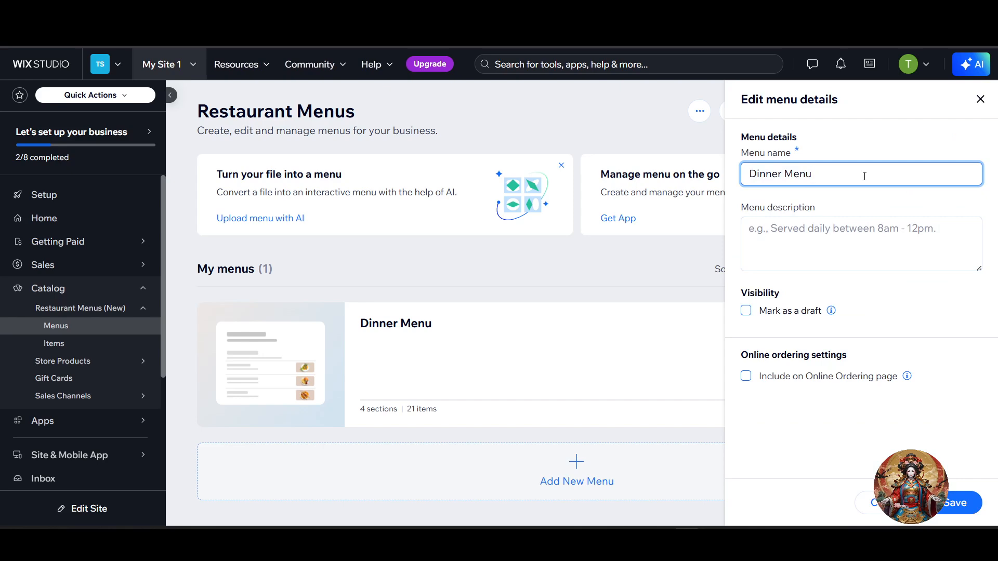
key(Tab)
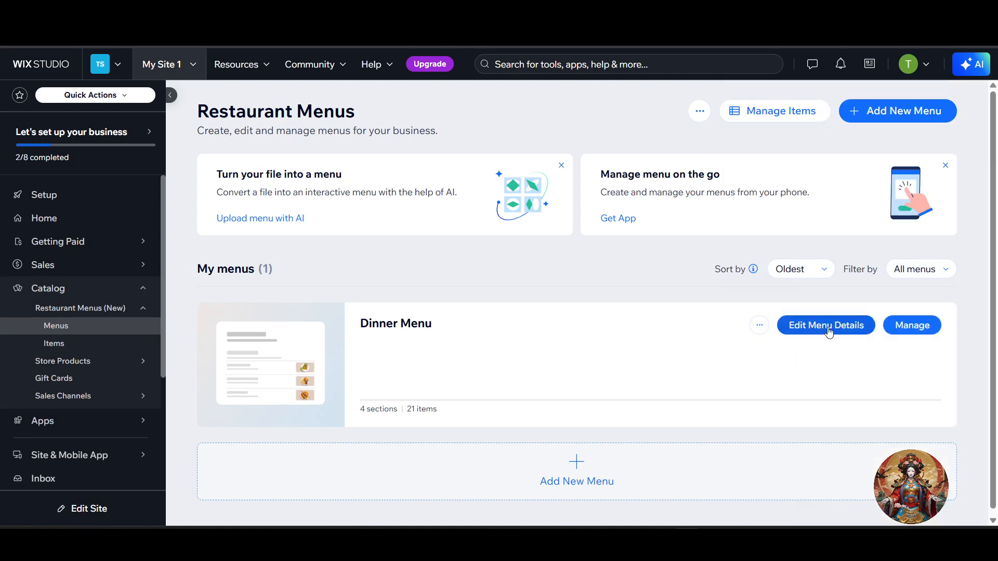
click(828, 331)
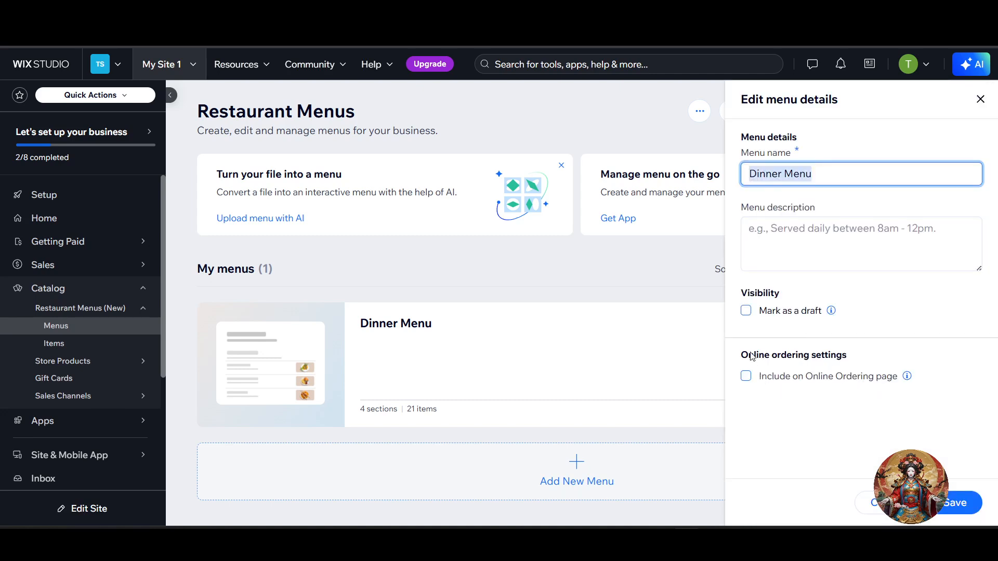
drag(748, 356, 863, 358)
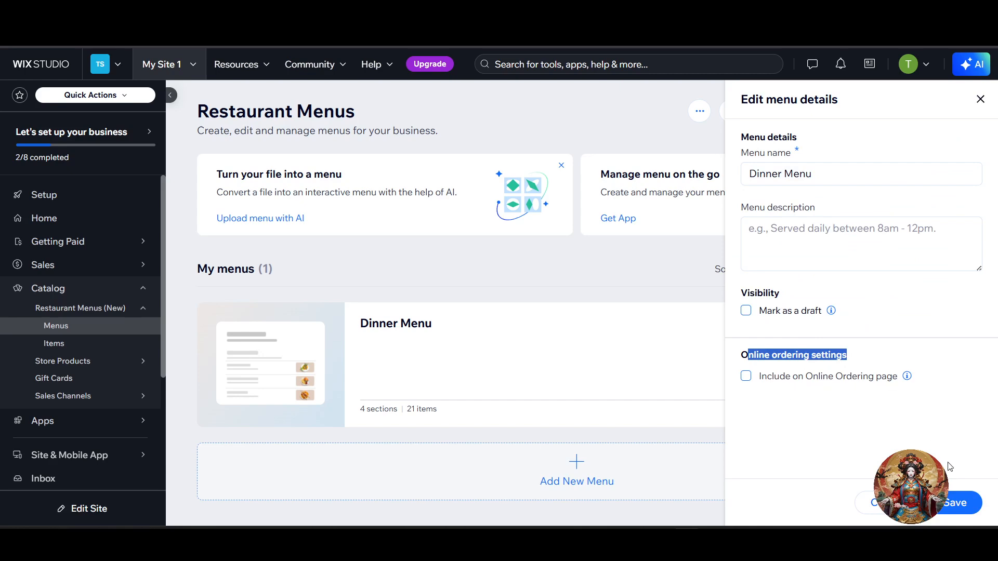
click(979, 100)
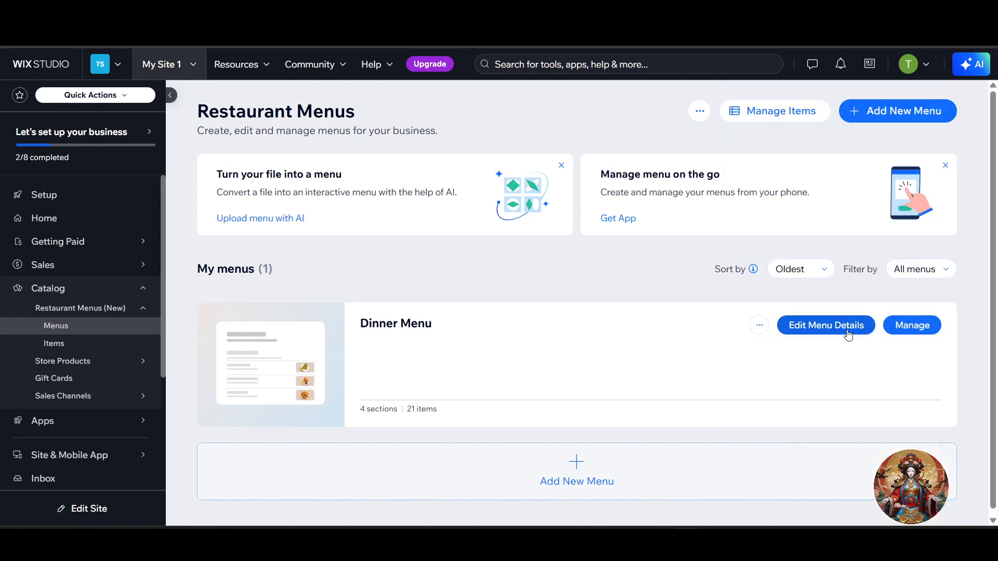
Step: Open the Dinner Menu for management and look through the items in its sections, from Appetizers to Drinks
click(901, 333)
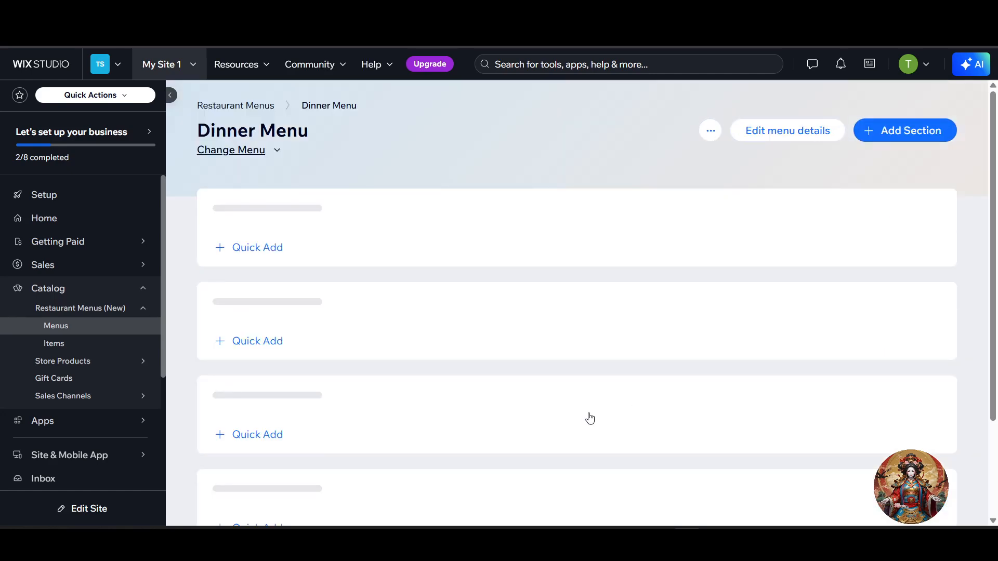
scroll(753, 352, down, 3)
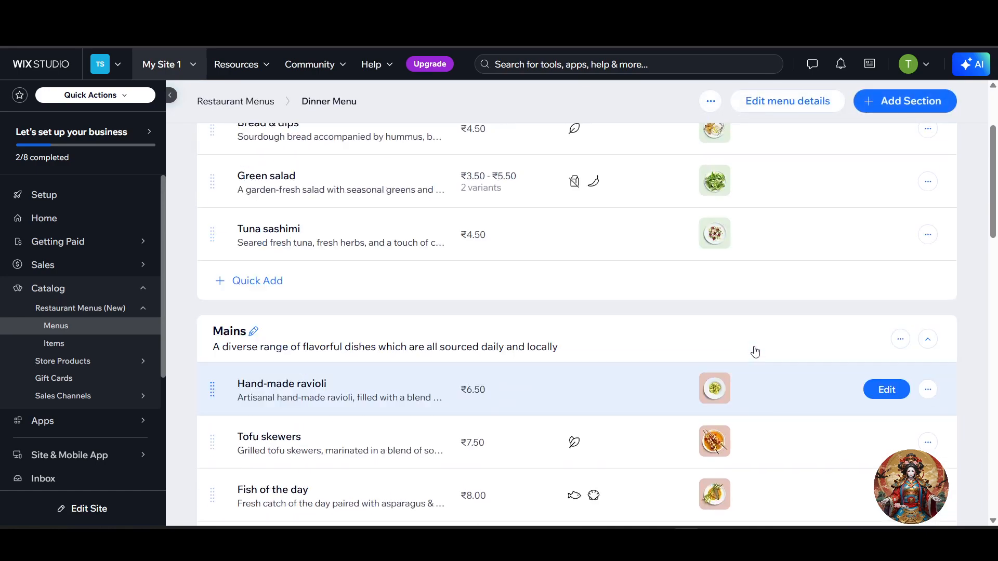
scroll(755, 353, up, 2)
scroll(321, 291, down, 3)
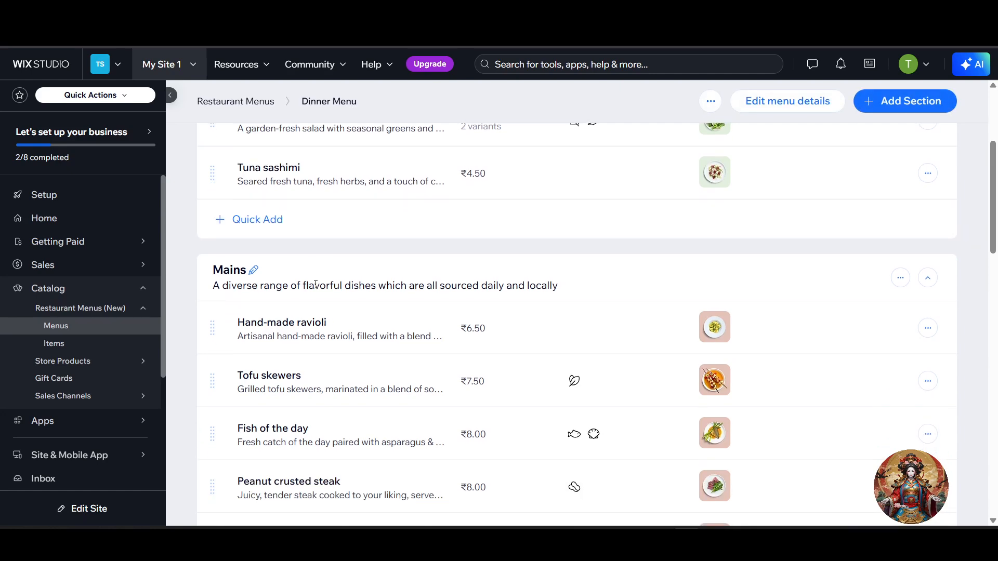
scroll(315, 288, down, 12)
scroll(391, 397, up, 3)
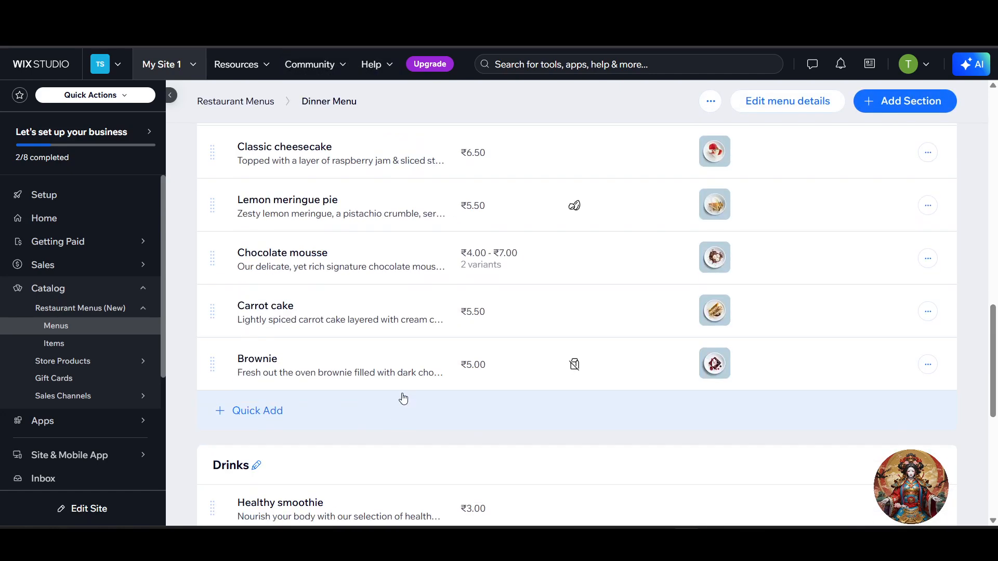
scroll(406, 405, up, 10)
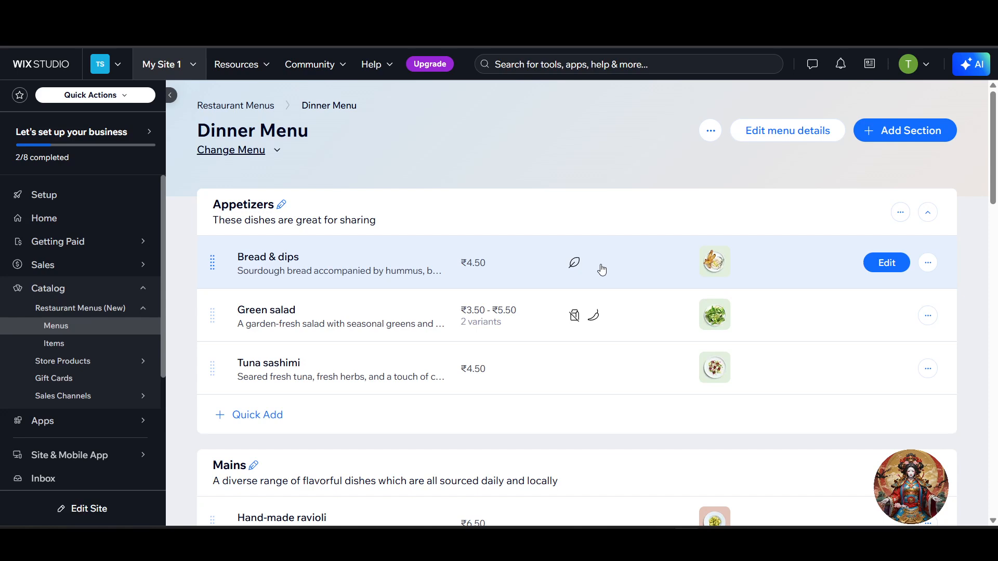
Step: Edit the Bread & dips item in Appetizers and change its item name to Biryani, using the suggested spelling
click(885, 263)
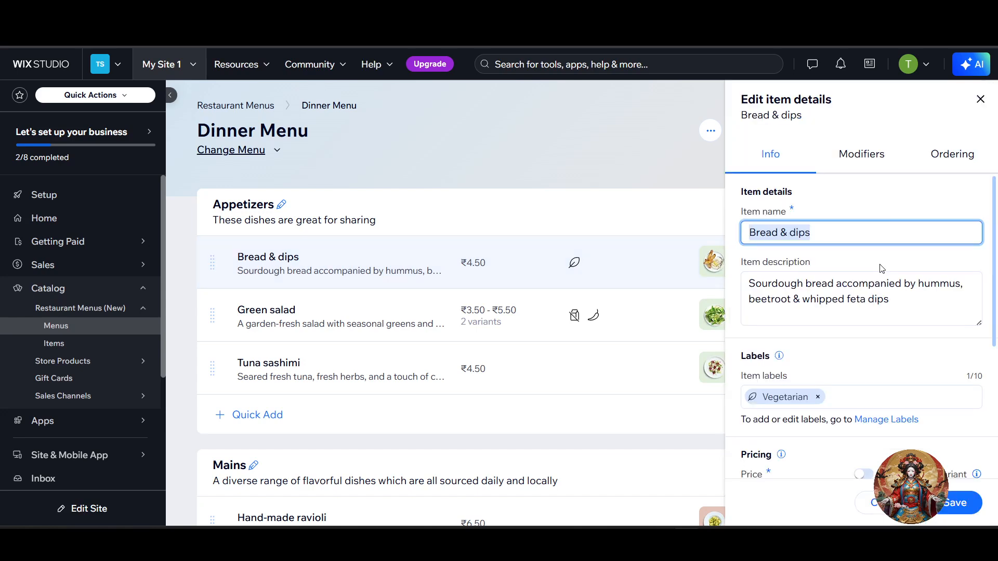
click(862, 234)
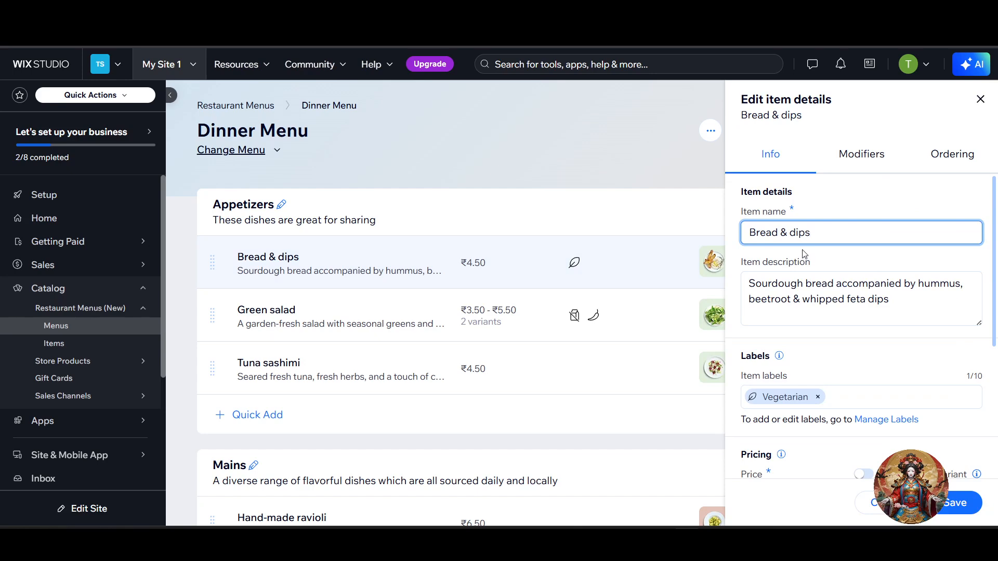
triple_click(811, 236)
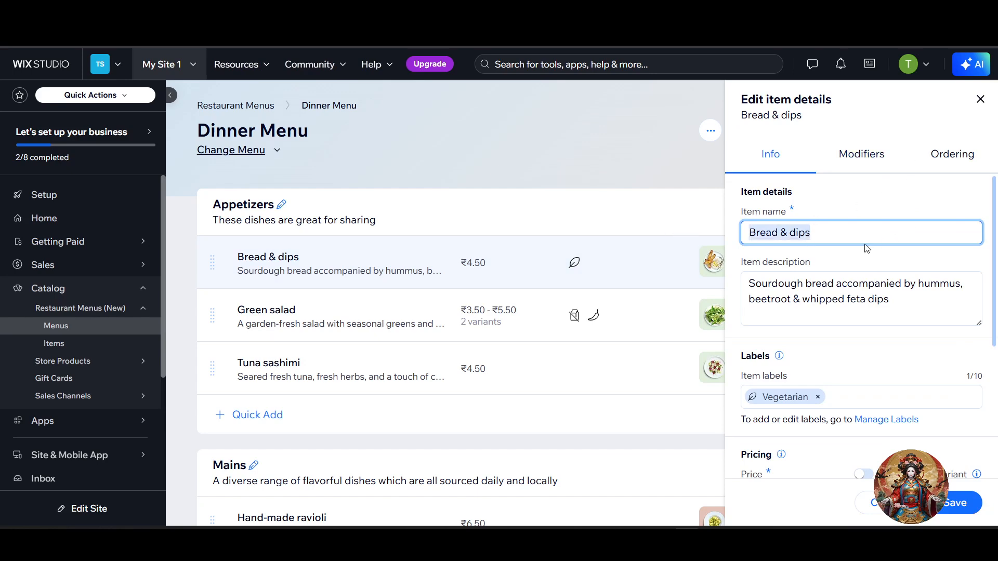
triple_click(814, 235)
text(Briyani)
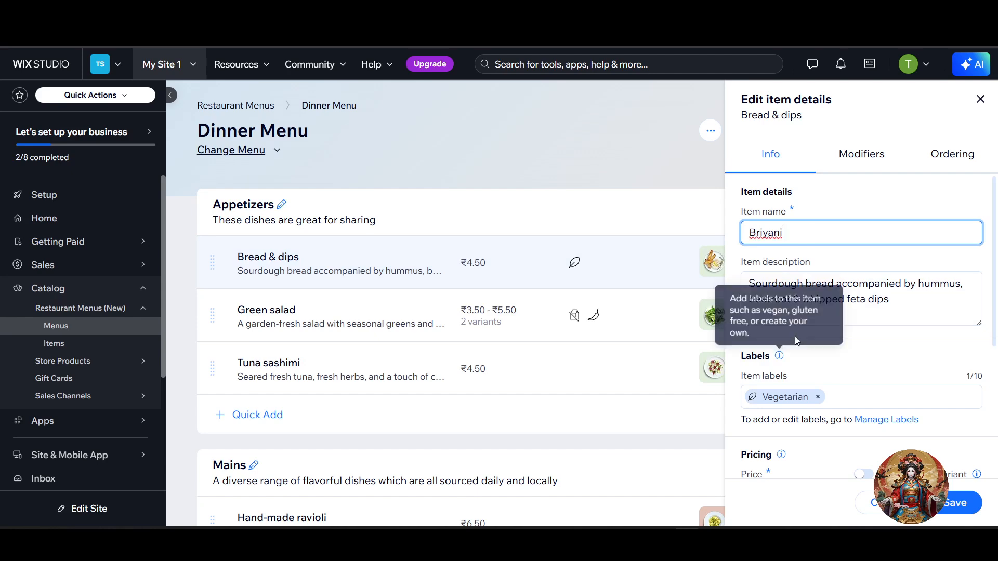
right_click(761, 238)
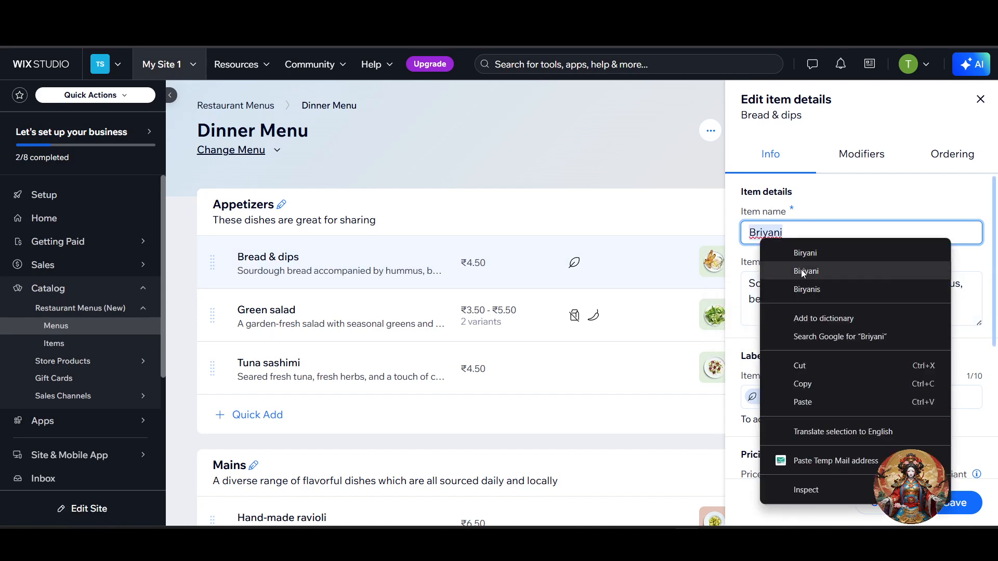
click(805, 253)
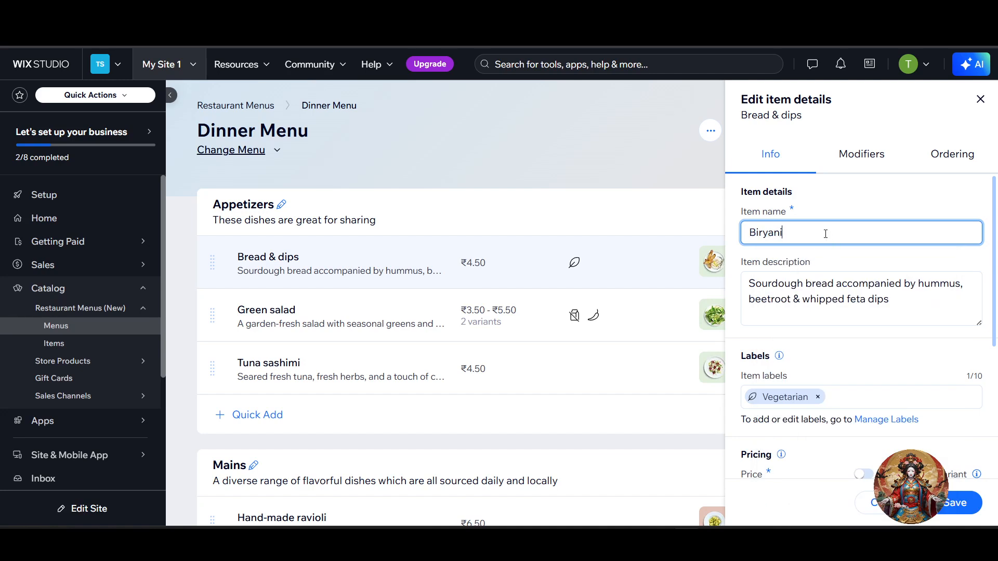
Step: Select the item's description text for replacement, and ask ChatGPT in a new browser tab to "give me a biryani discription"
click(903, 308)
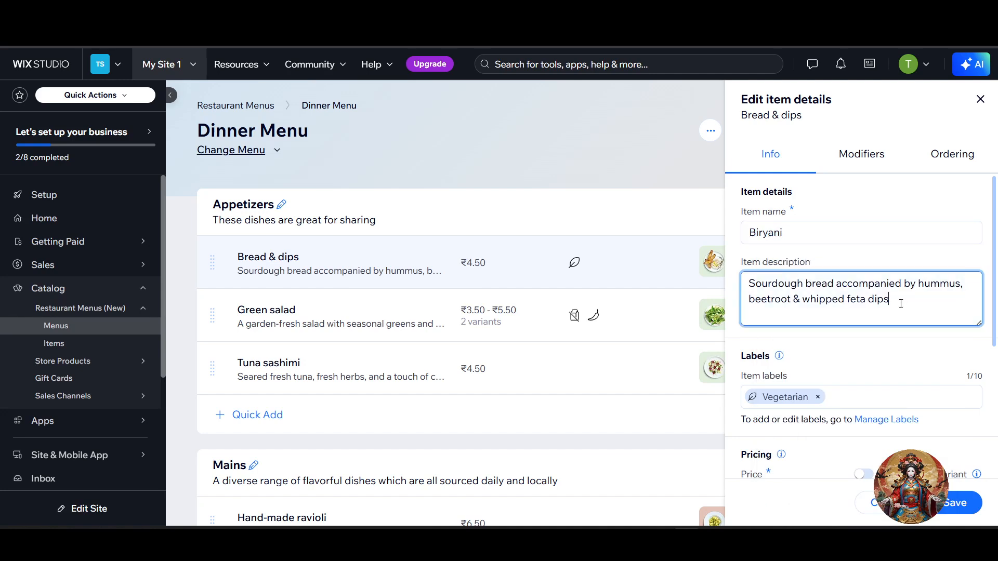
drag(901, 303, 754, 281)
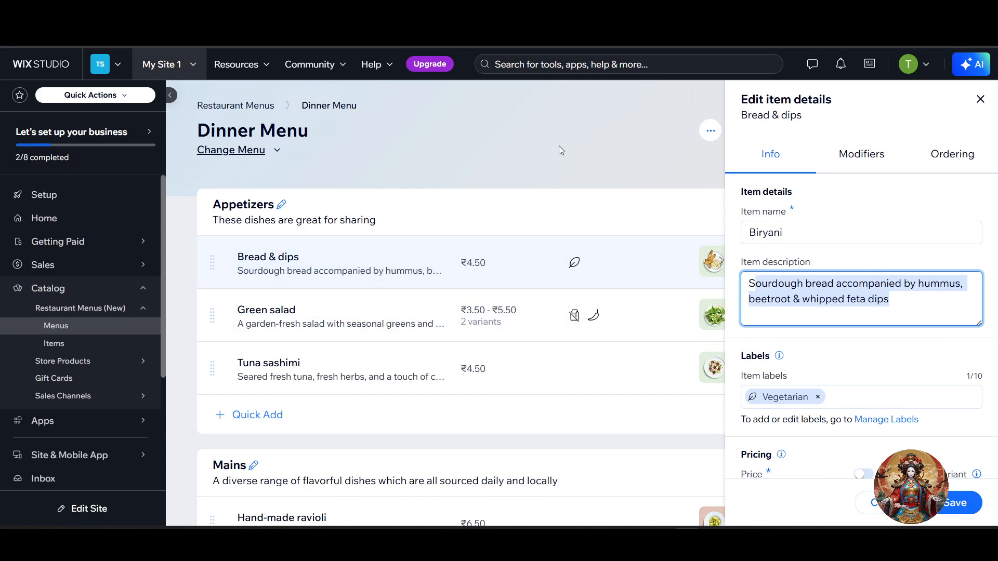
key(ctrl+t)
click(632, 39)
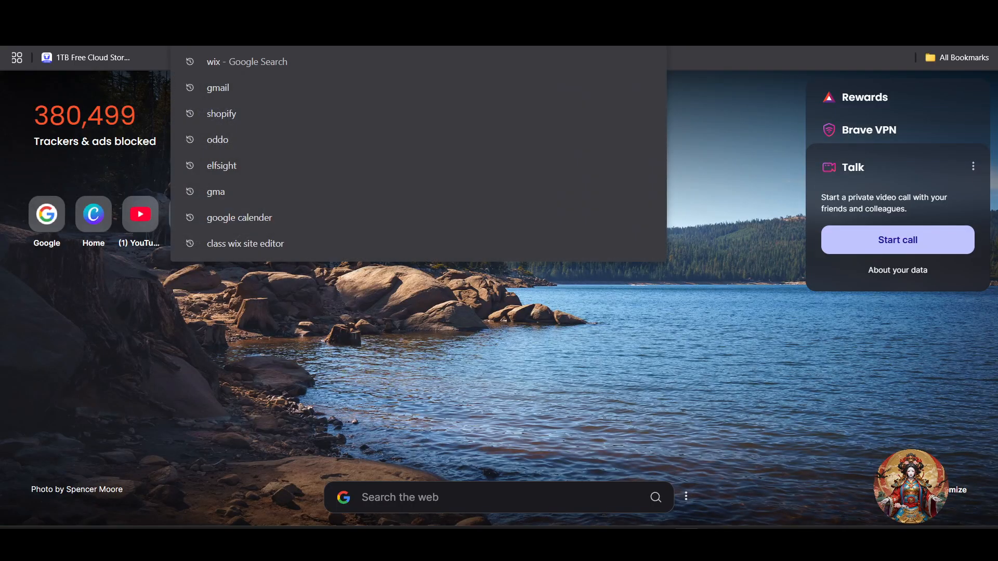
text(c)
key(Return)
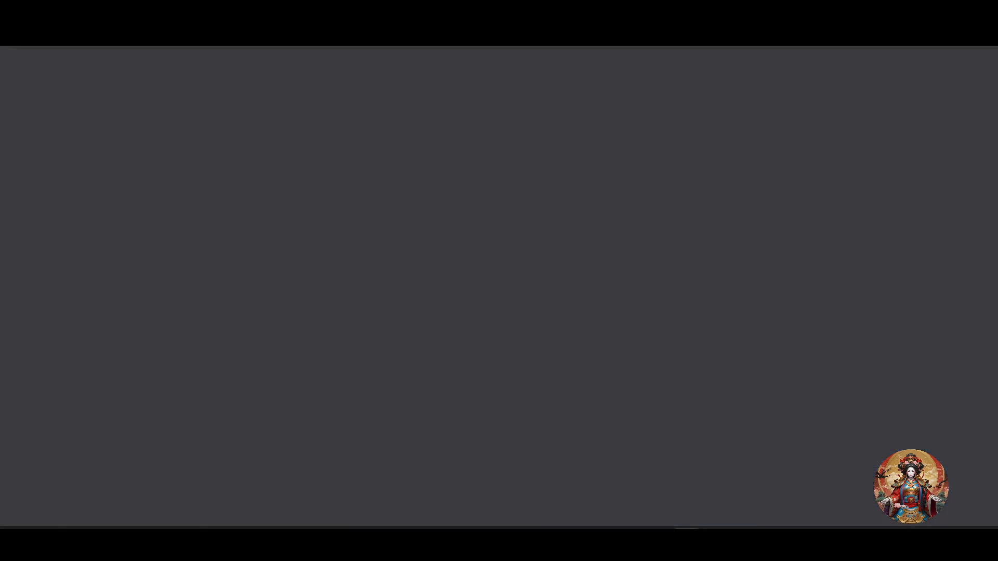
text(give me a biryan)
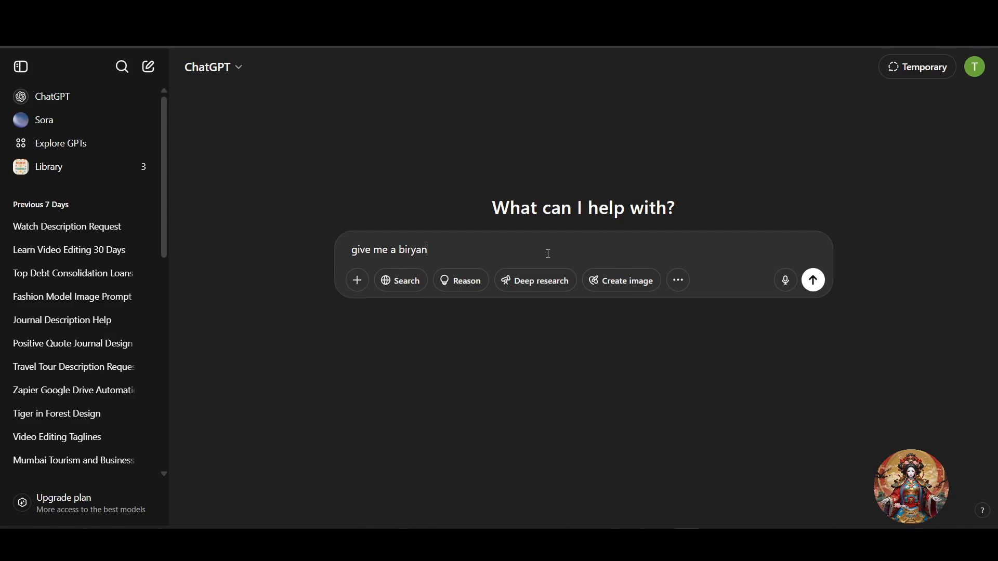
text(i discription)
key(Return)
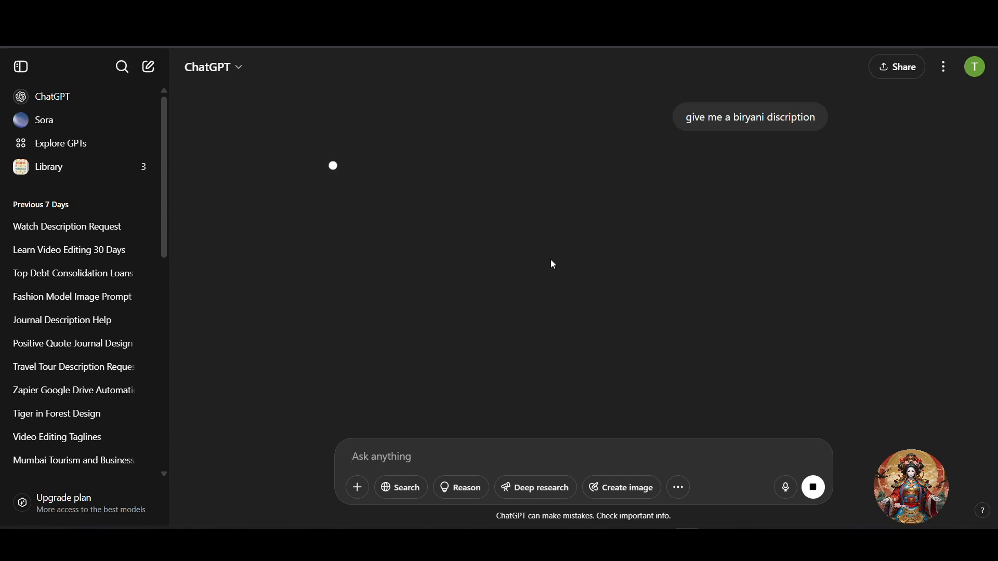
Step: Copy the first two sentences of ChatGPT's biryani description and replace the item description in Wix with them
drag(331, 194, 834, 244)
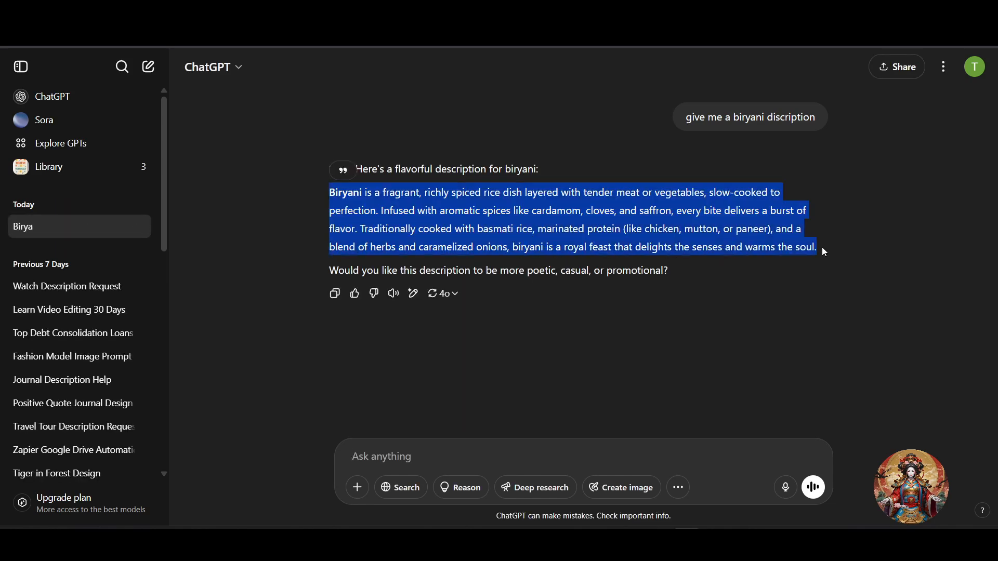
drag(318, 186, 357, 229)
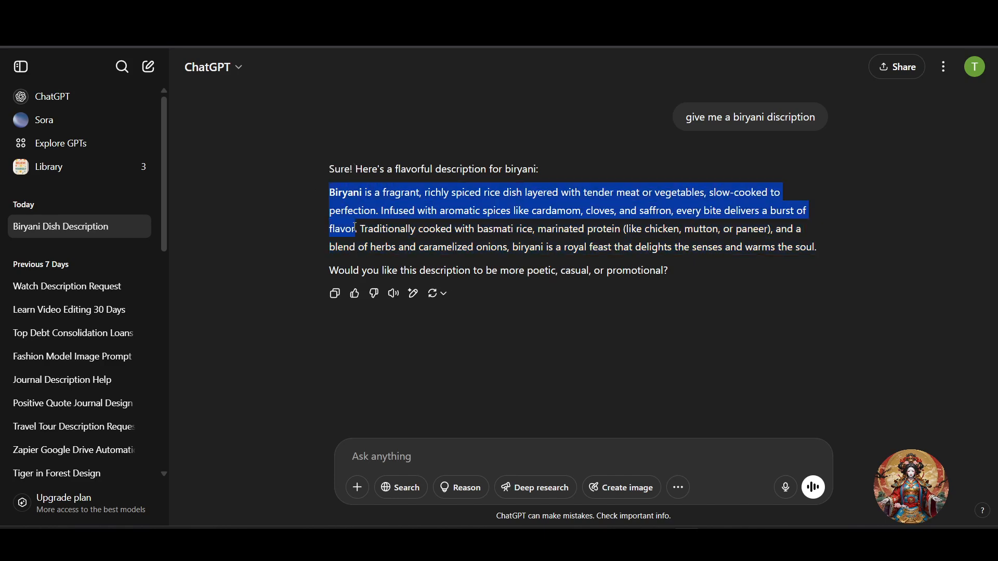
key(ctrl+Tab)
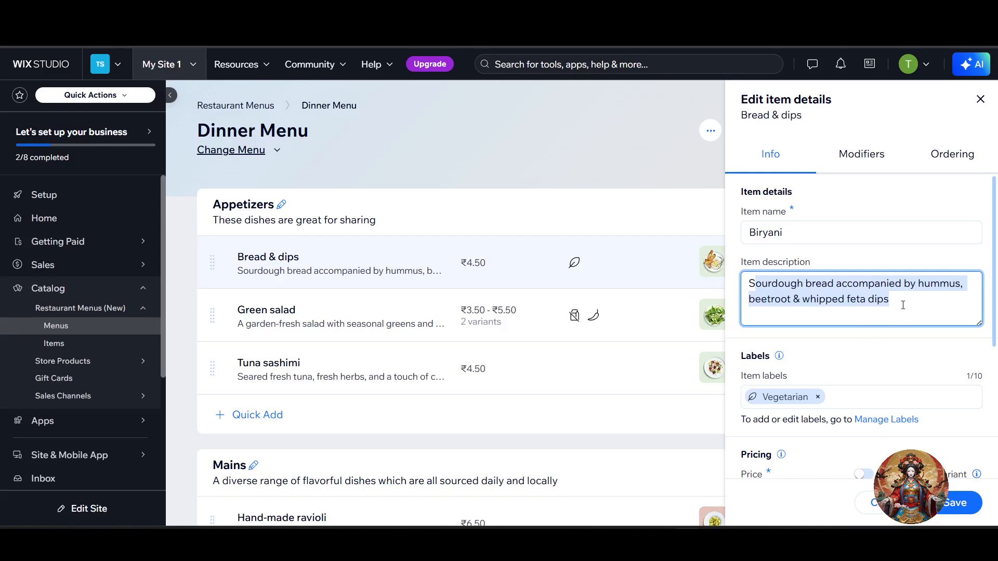
drag(902, 305, 645, 284)
key(ctrl+v)
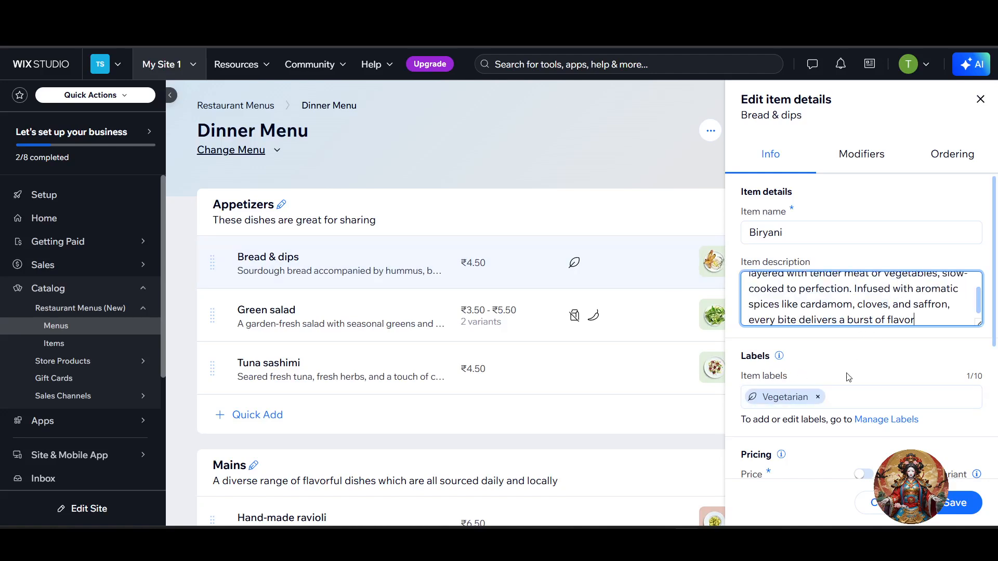
Step: Add the Extra hot label to the item, remove the Vegetarian label, and check the remaining label options
click(868, 400)
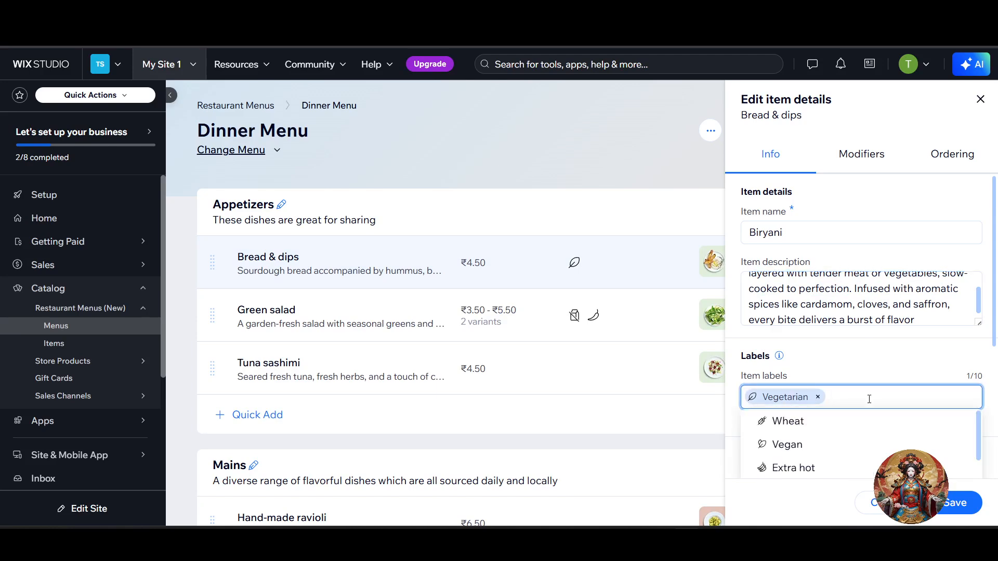
click(830, 469)
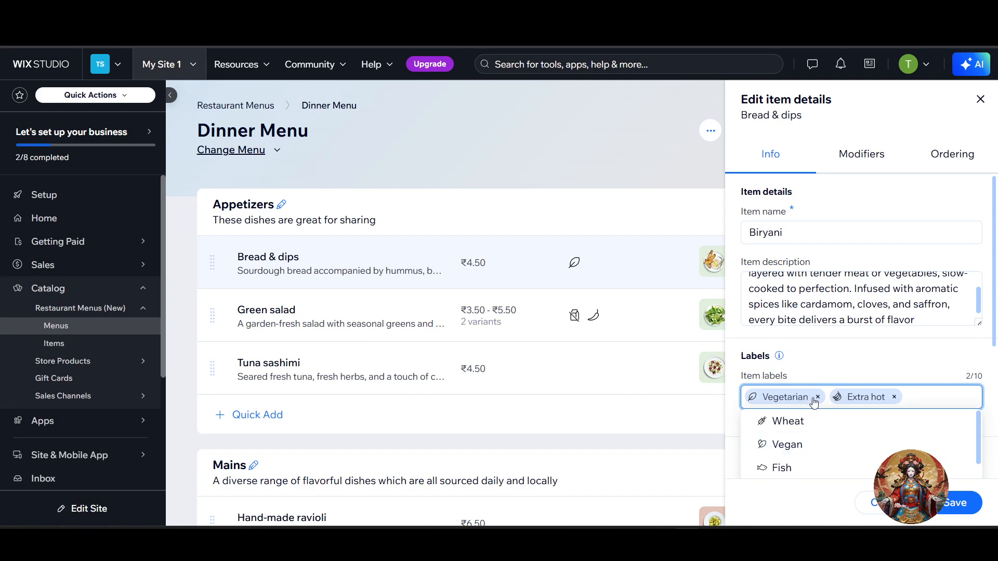
click(817, 397)
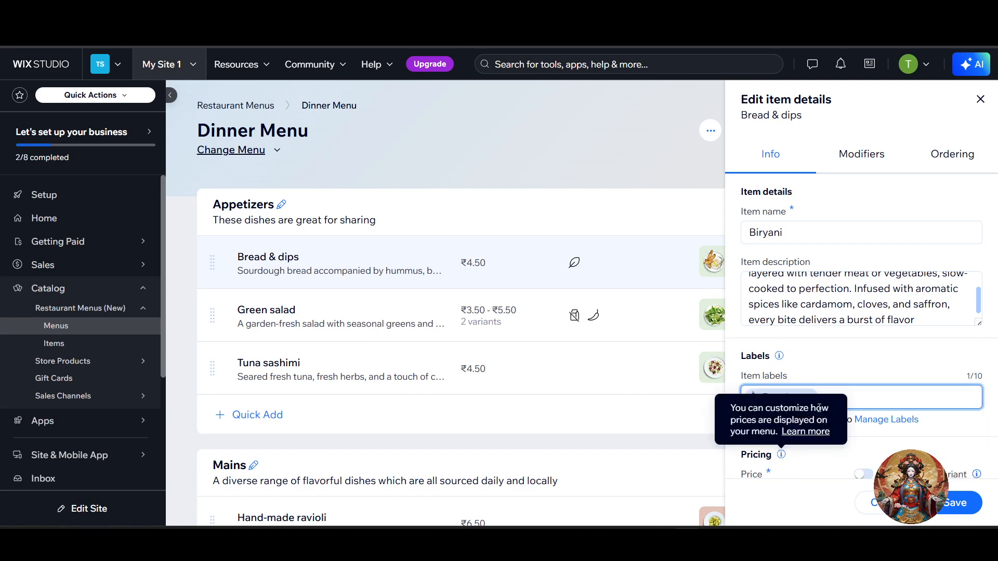
click(853, 404)
scroll(812, 448, down, 2)
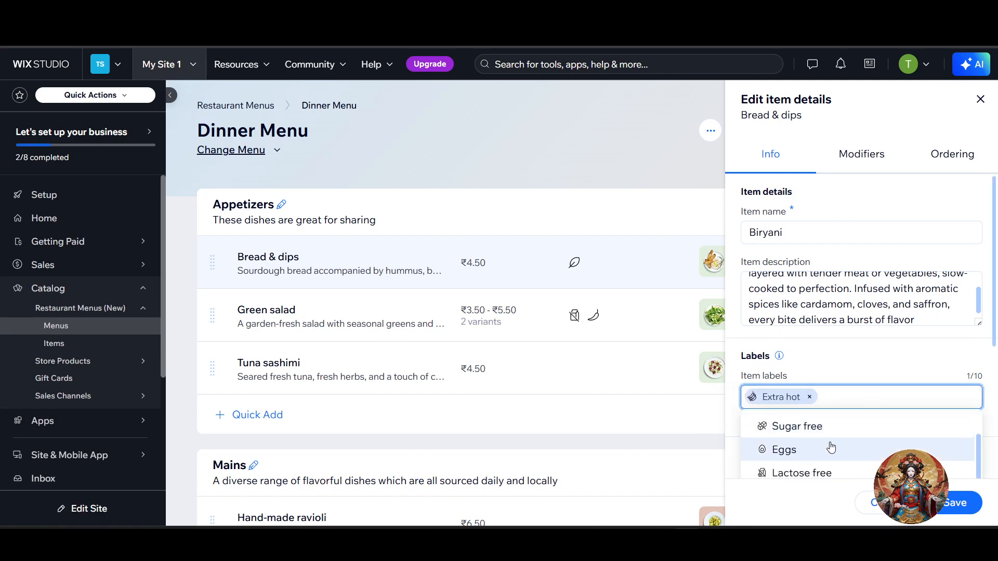
scroll(832, 450, down, 4)
scroll(858, 449, down, 3)
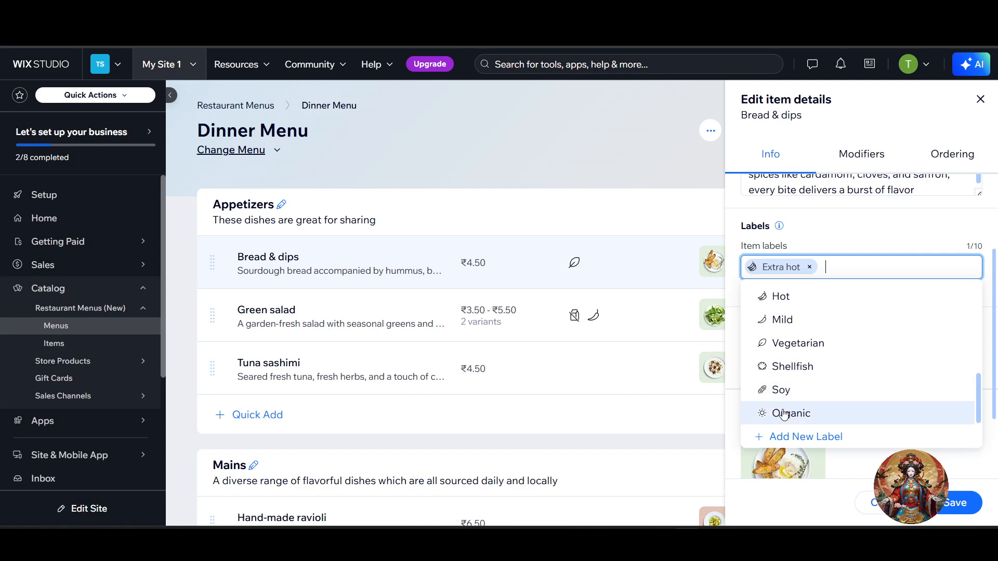
click(904, 227)
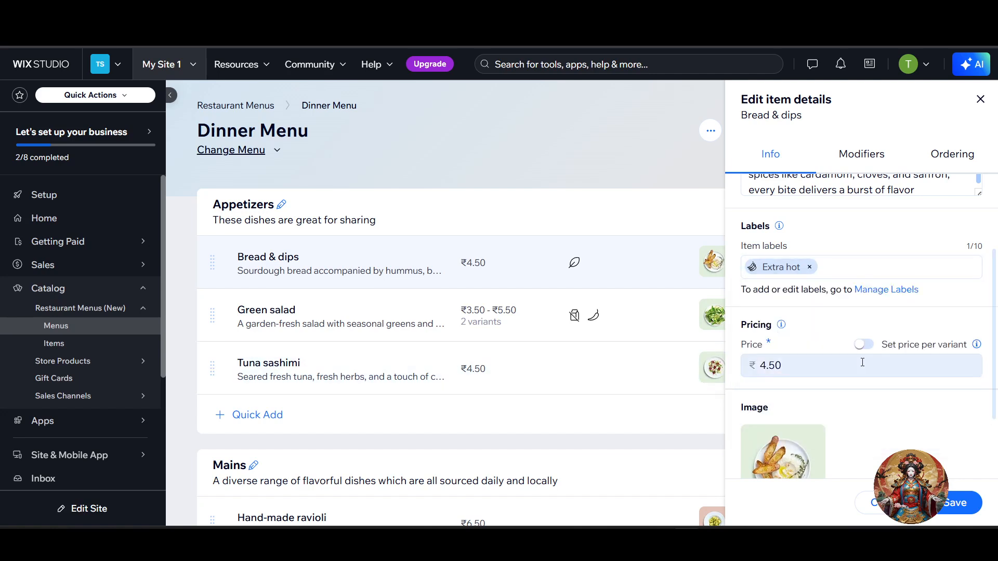
Step: Set the item's single price to ₹400
click(765, 366)
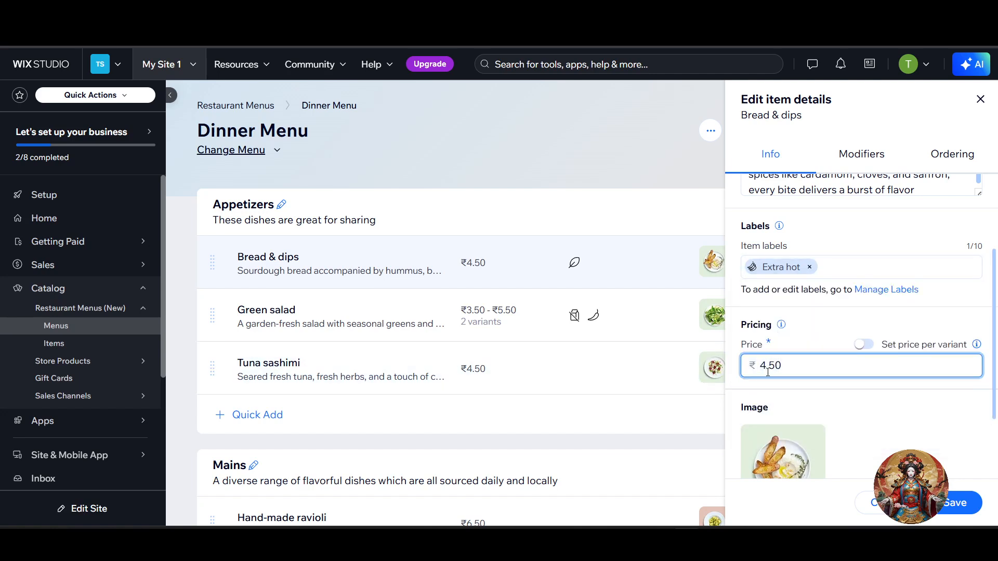
key(BackSpace)
Step: Enable pricing per variant for the item and set the first variant to Small at ₹300
mouse_move(977, 345)
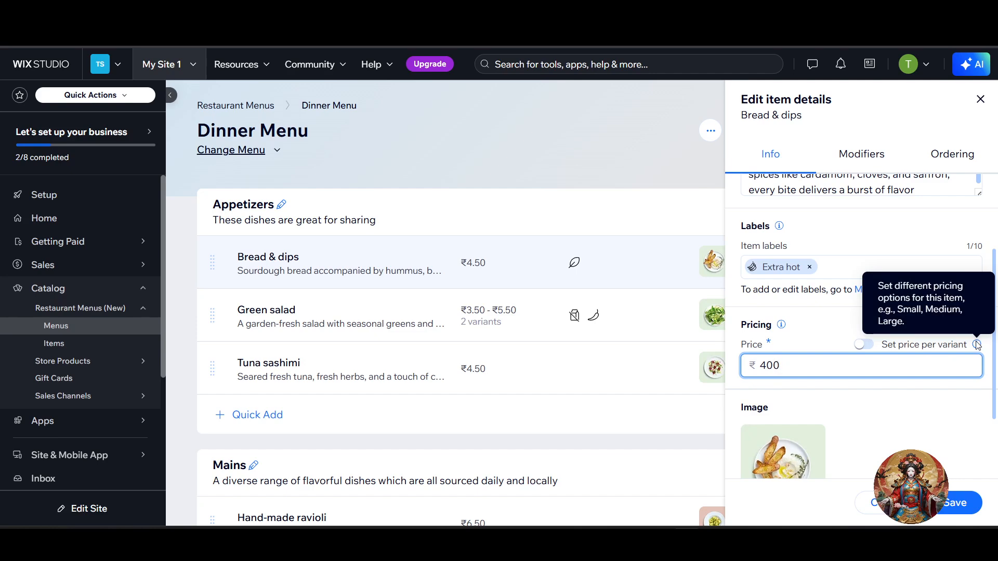
click(863, 345)
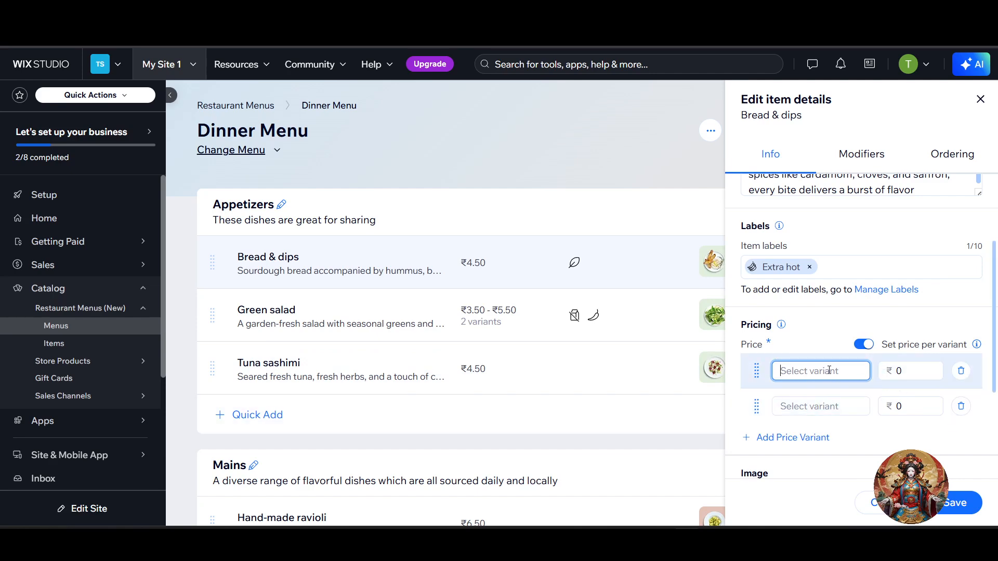
scroll(829, 370, down, 3)
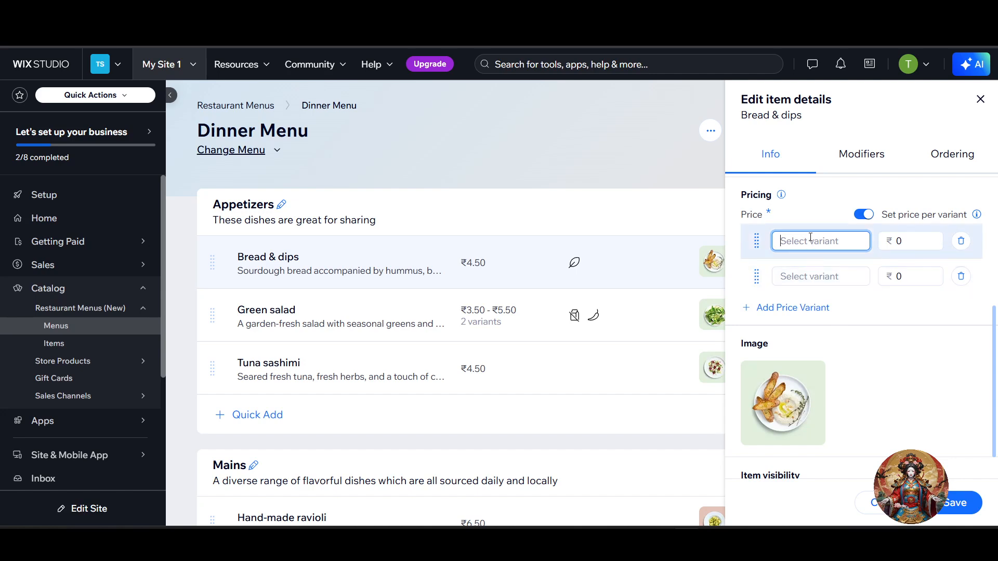
text(Sma)
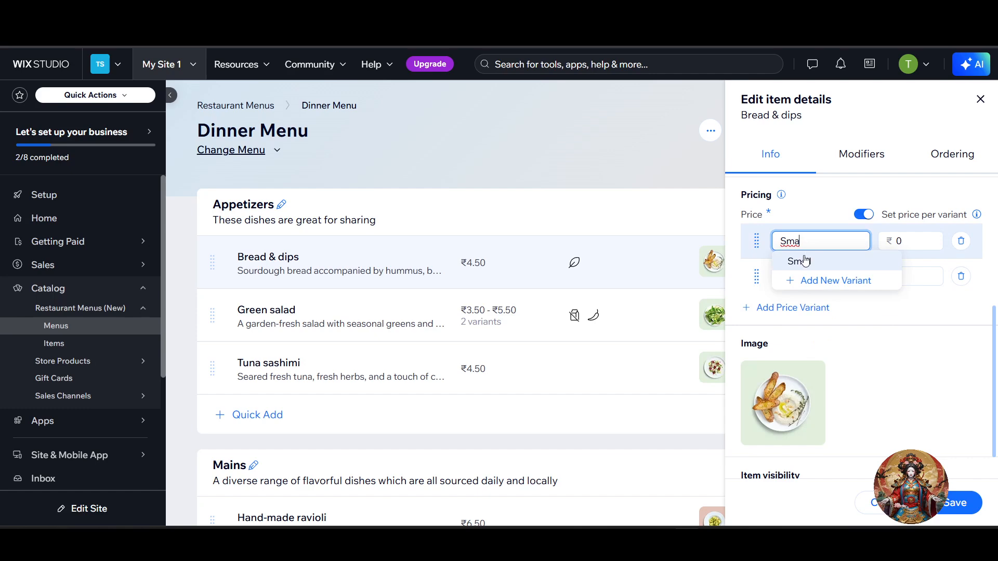
click(799, 260)
click(909, 243)
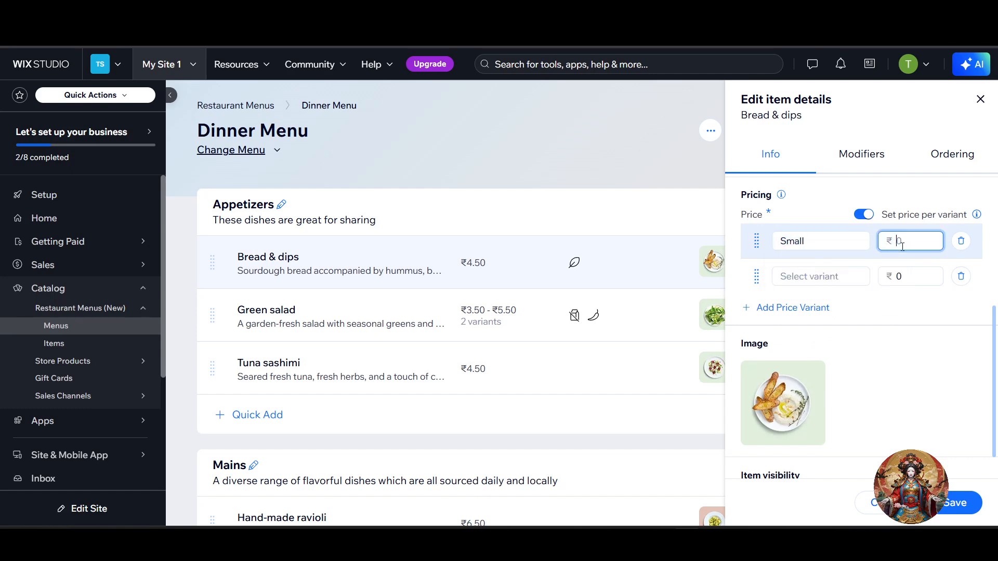
Step: Set the second price variant to Large at ₹4000
click(817, 276)
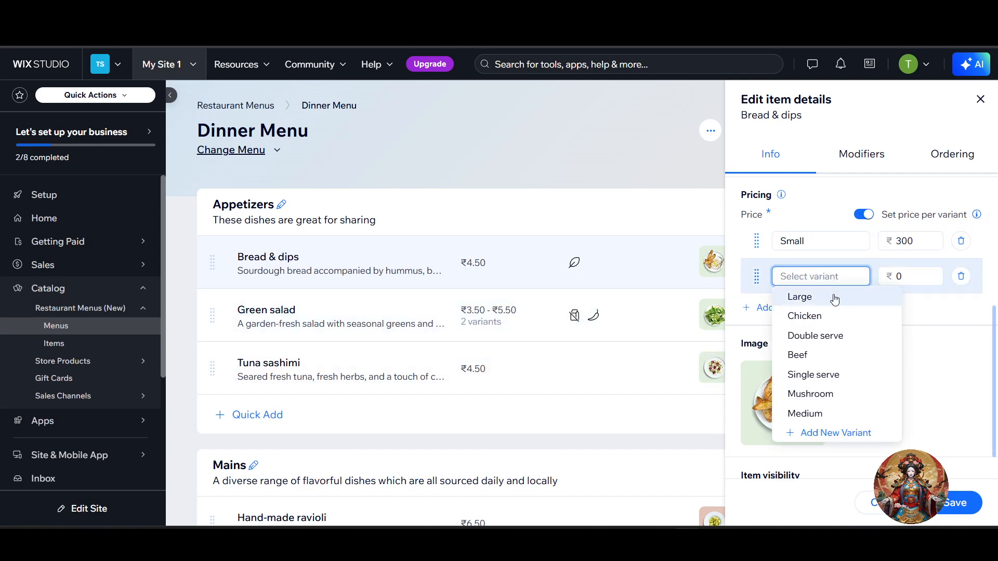
click(799, 297)
click(934, 281)
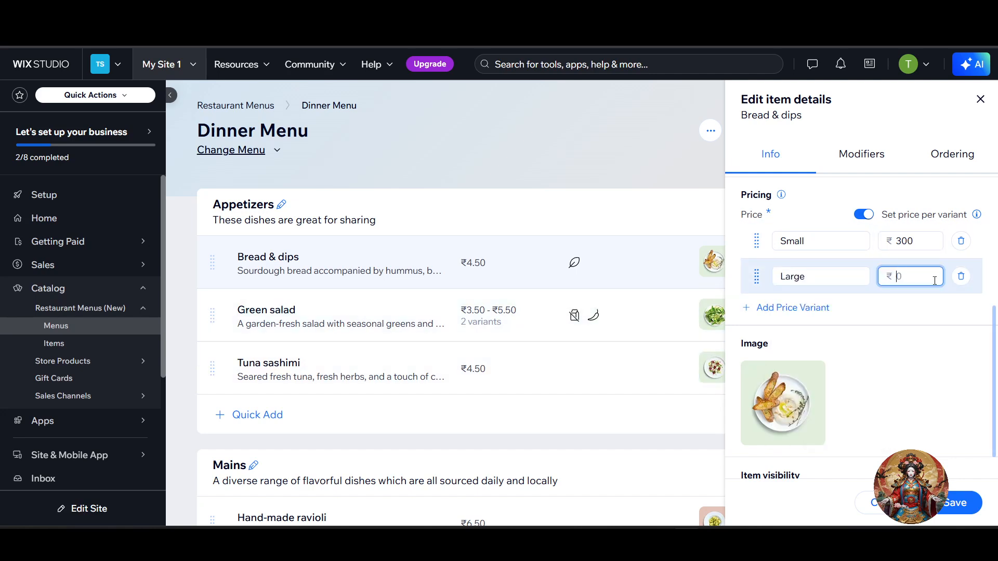
text(4000)
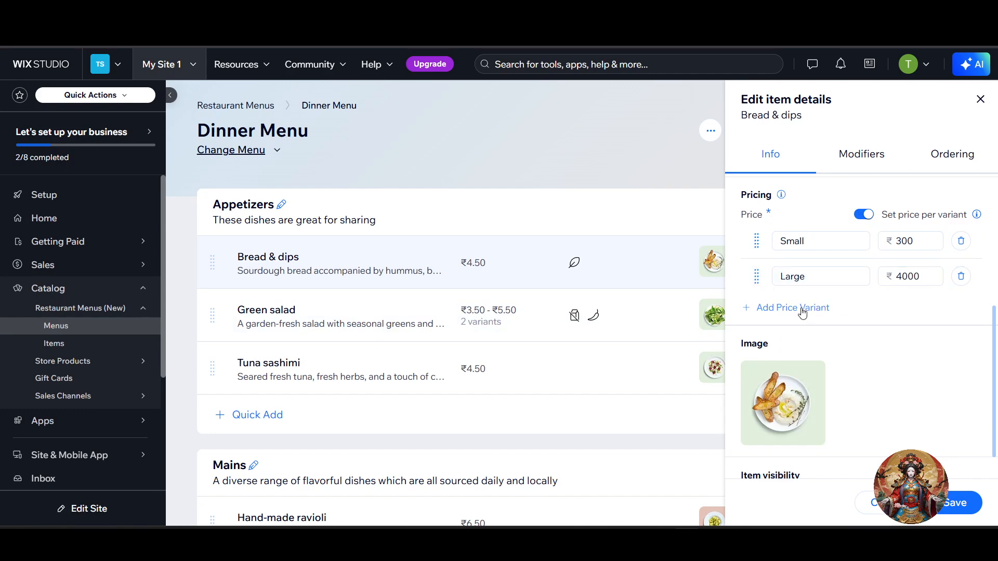
Step: Add a third price variant for Chicken at ₹500
click(802, 308)
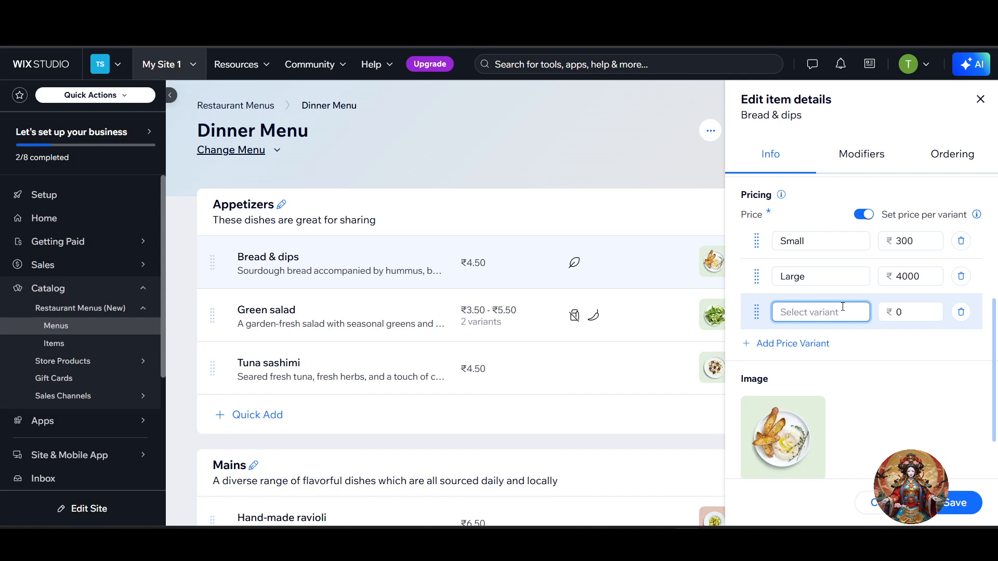
text(ch)
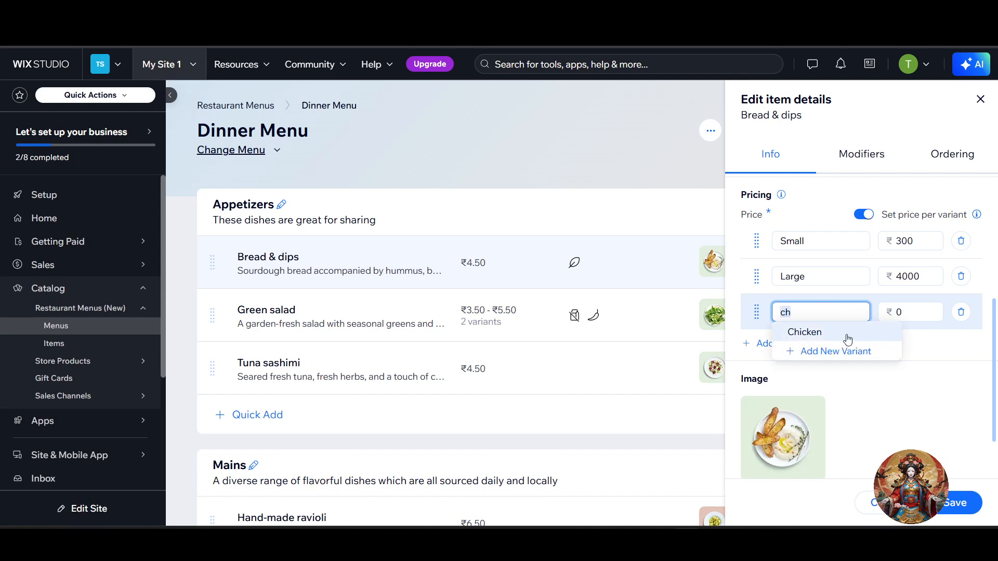
click(847, 335)
click(908, 312)
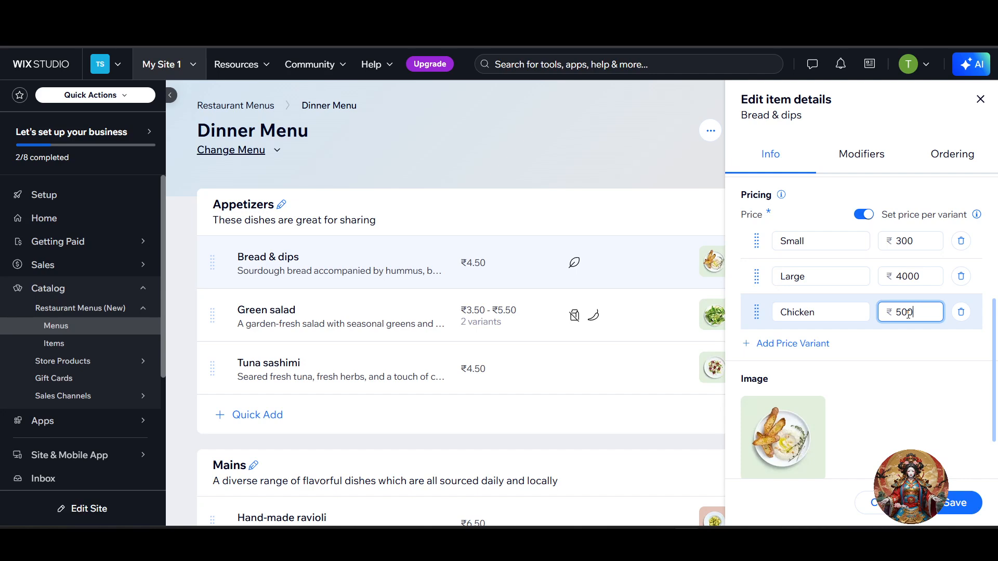
click(877, 438)
Step: Replace the item's image with the Chicken Biryani picture by searching Media from Wix for "biryani"
scroll(878, 420, down, 2)
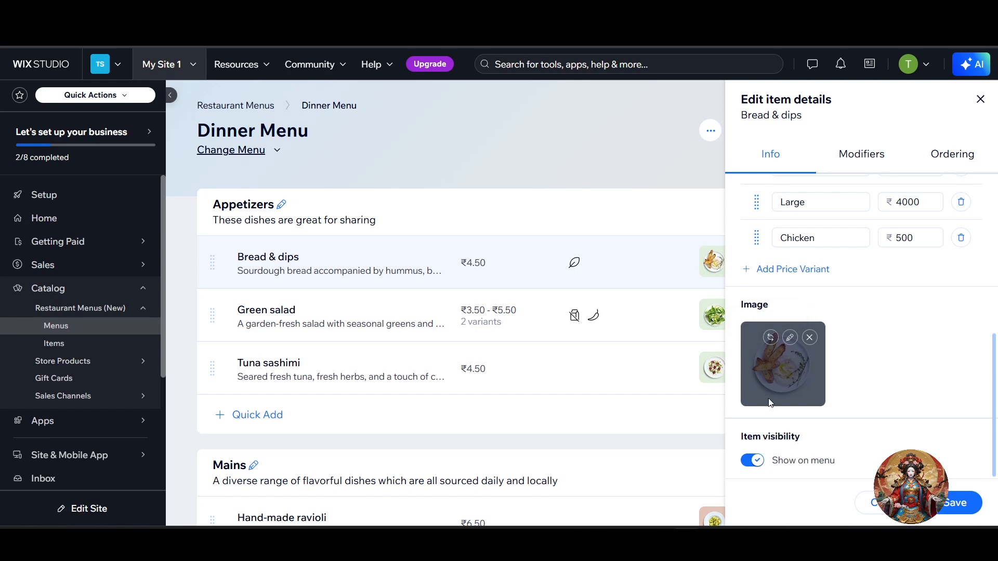
click(774, 337)
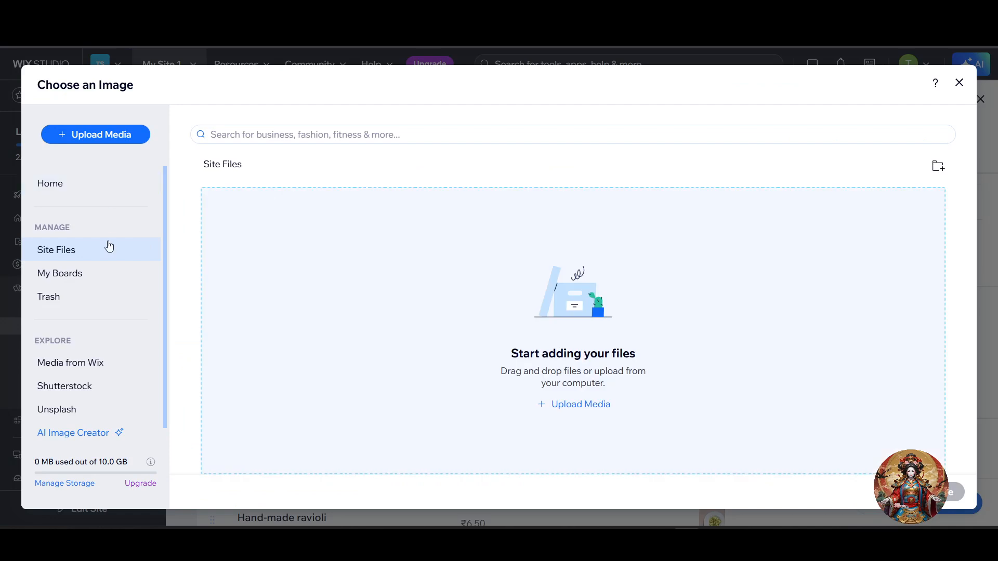
click(89, 369)
click(313, 137)
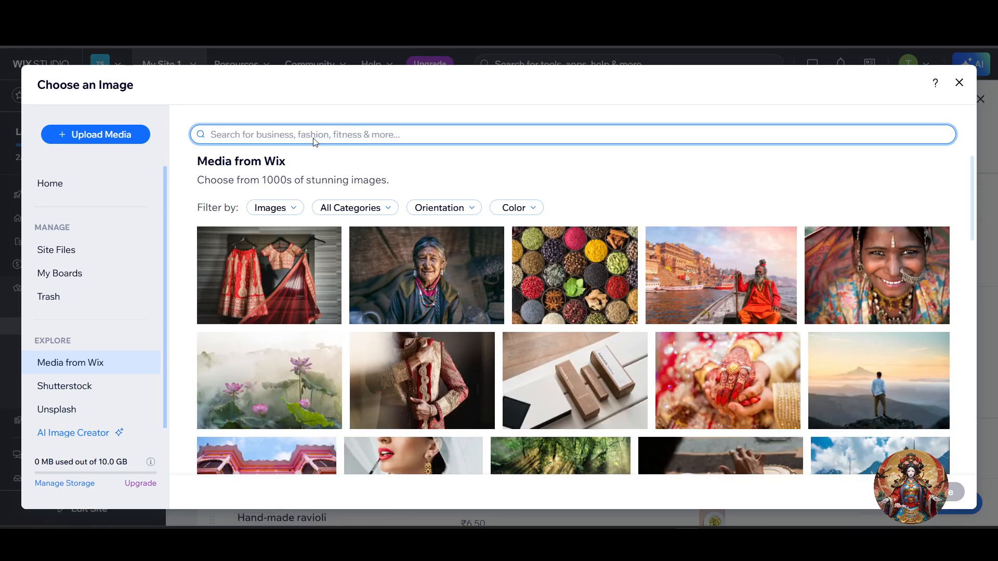
text(biryani)
key(Return)
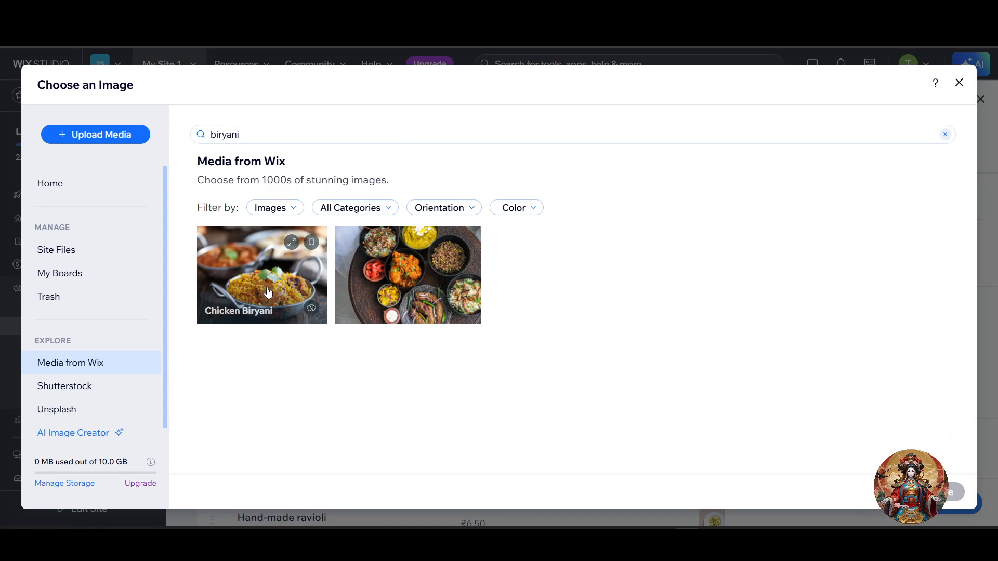
click(268, 268)
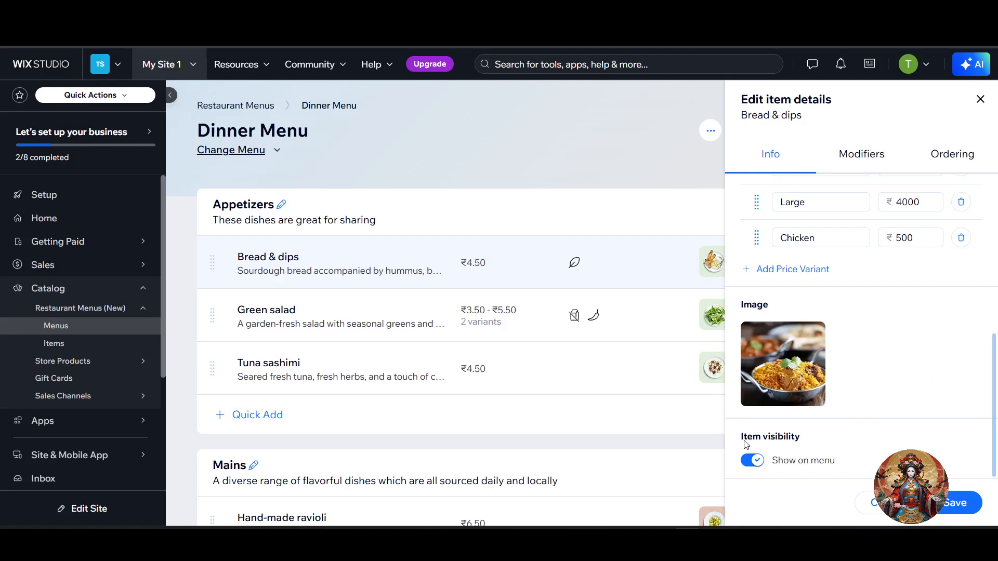
Step: Turn off the item's visibility on the menu and switch it back on
click(755, 461)
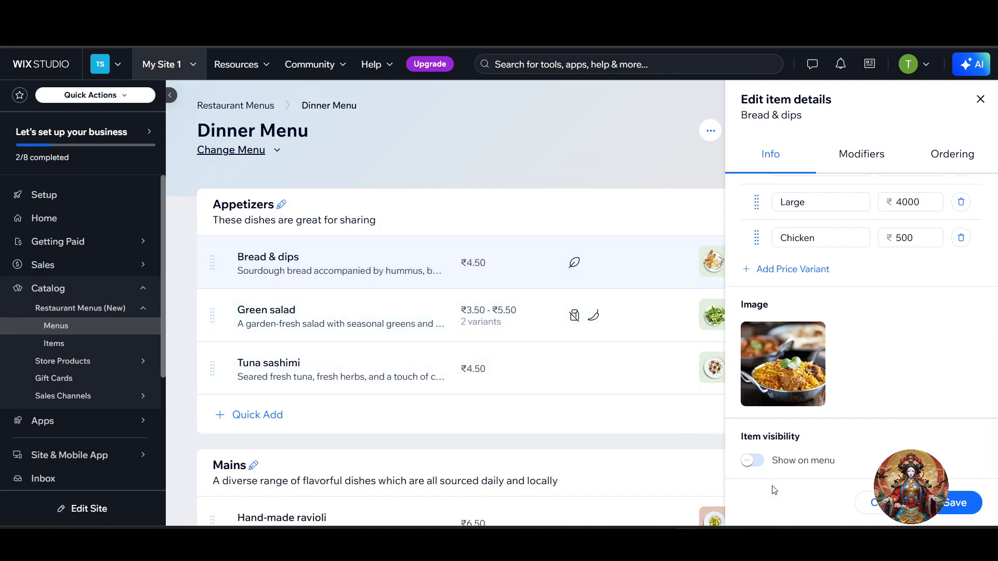
click(774, 461)
Step: Start a new modifier group for the item and name it toppings
click(861, 157)
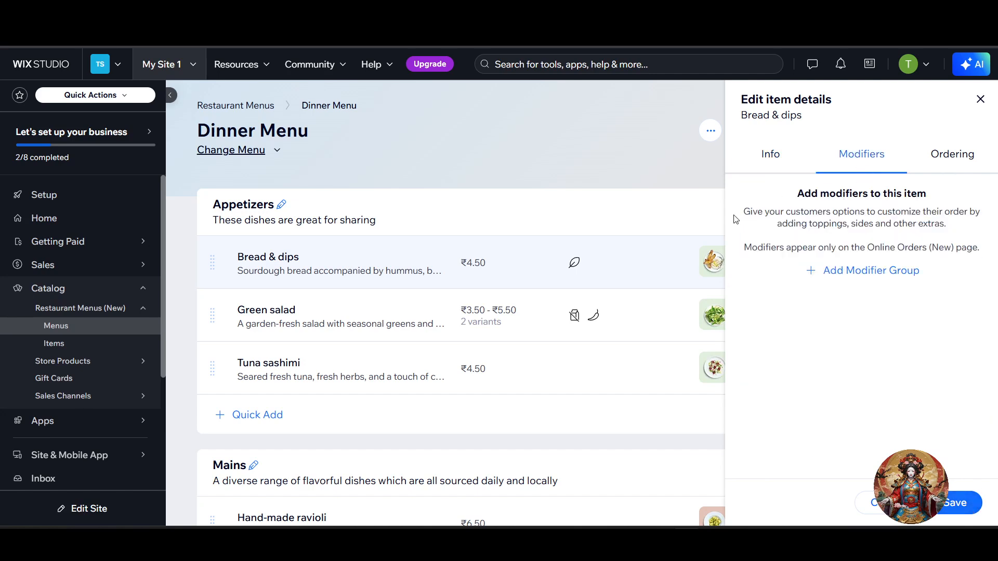
drag(747, 213, 910, 235)
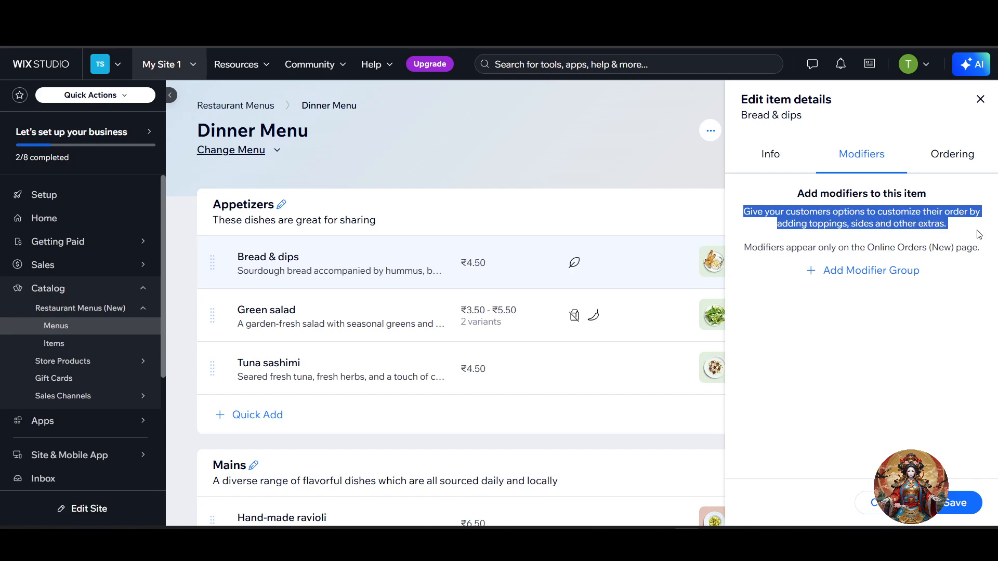
click(904, 270)
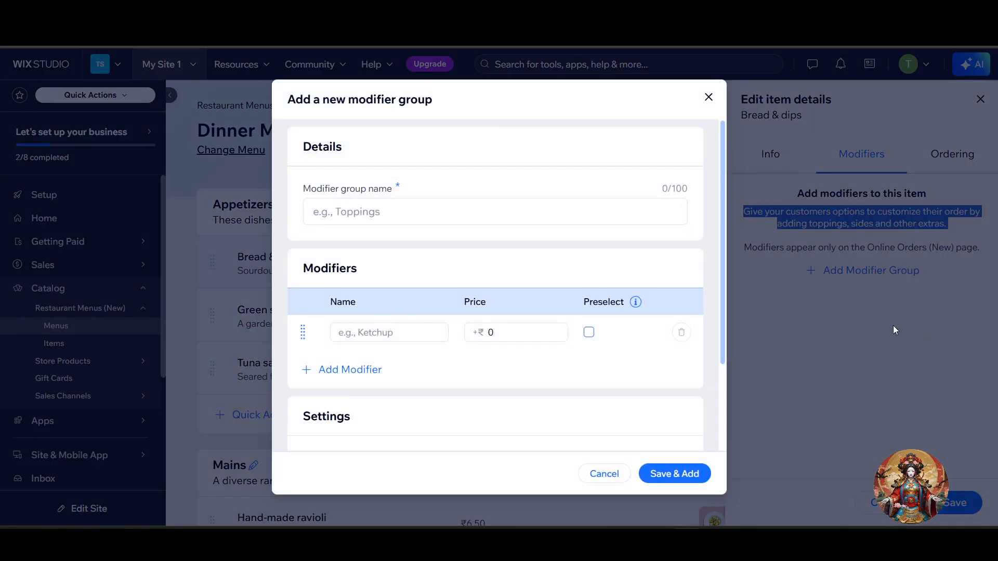
click(402, 219)
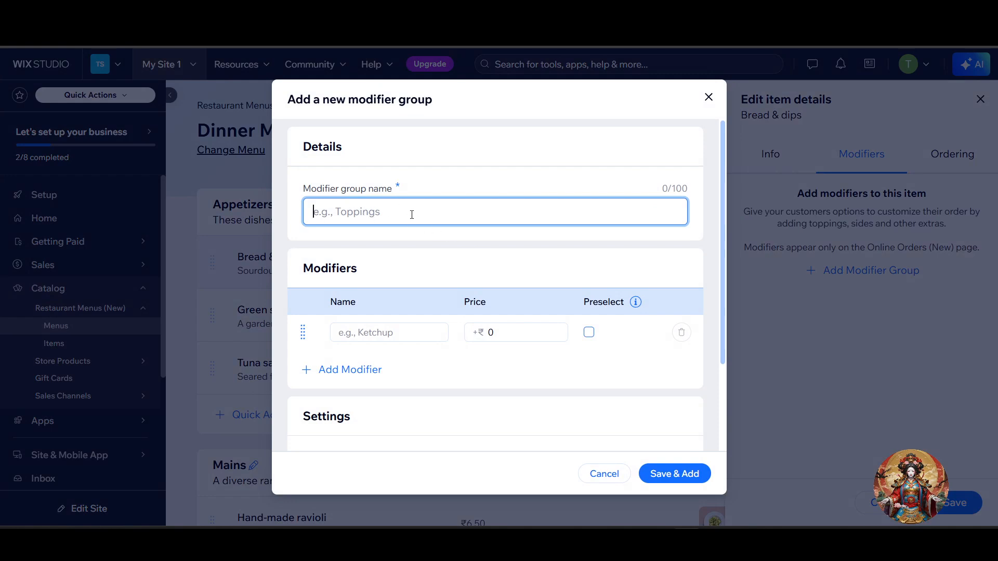
text(toppings)
click(378, 334)
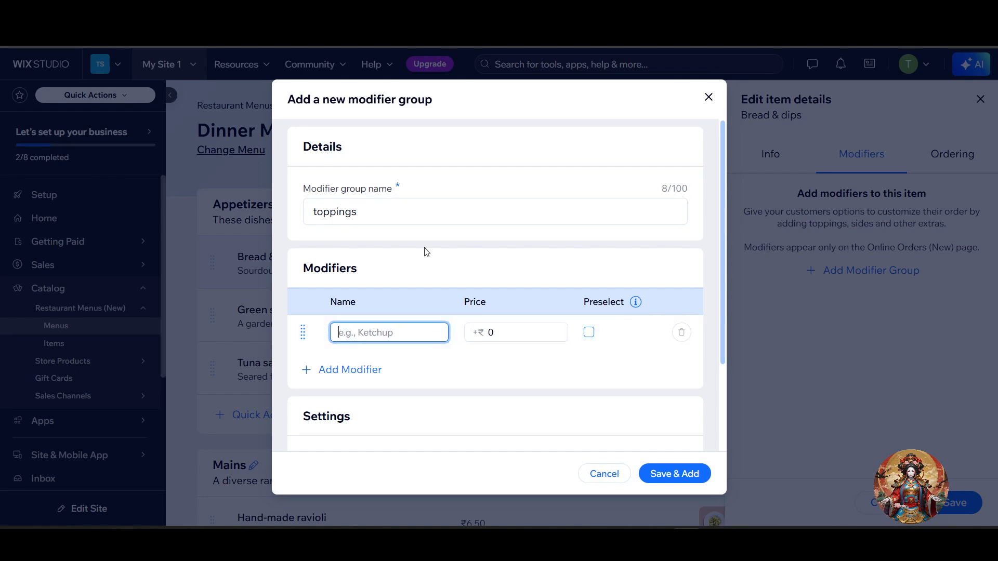
click(437, 212)
click(406, 210)
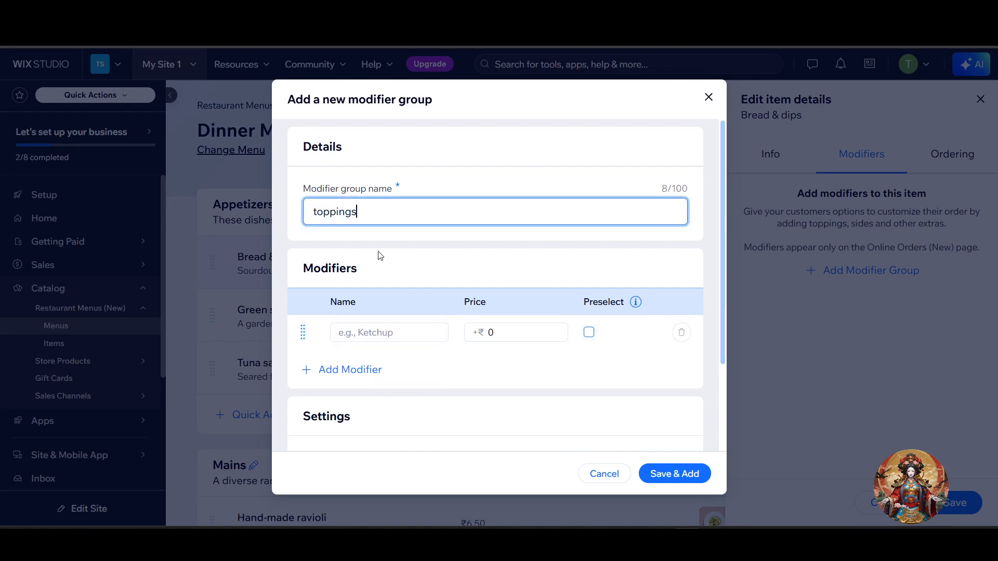
Step: Enter a ketchup modifier at ₹25 without preselection and add an empty second modifier row
click(384, 332)
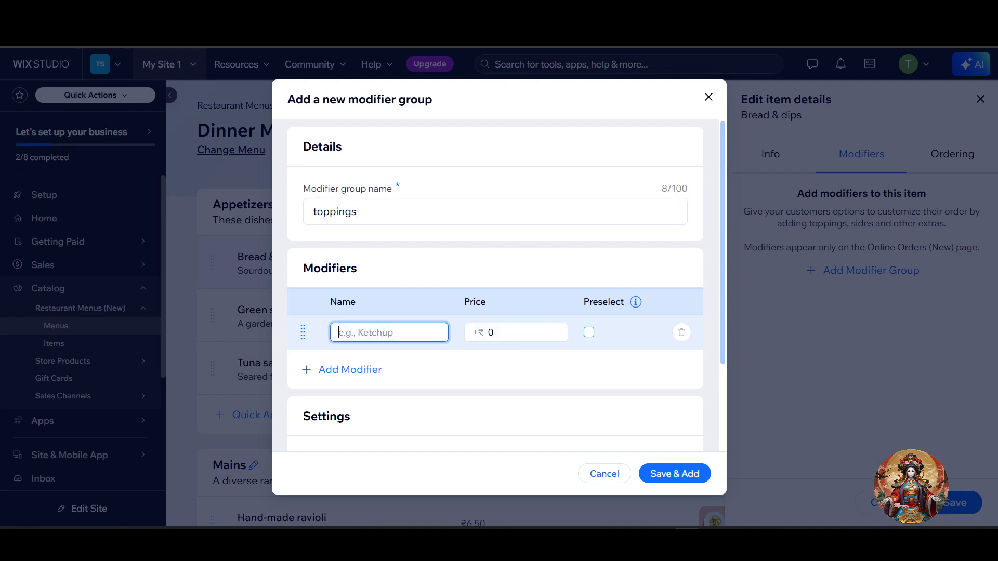
text(ketchup)
click(529, 332)
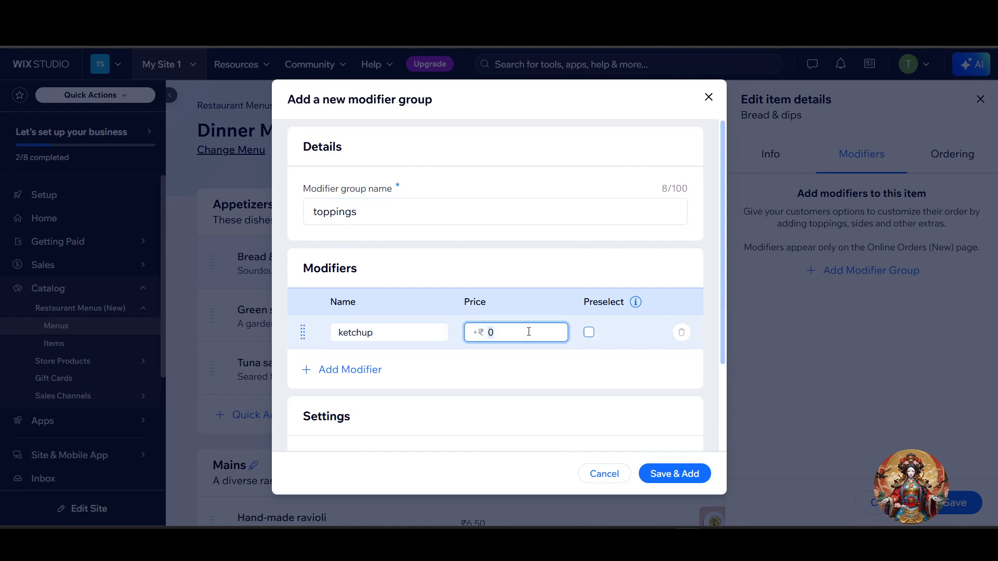
click(589, 334)
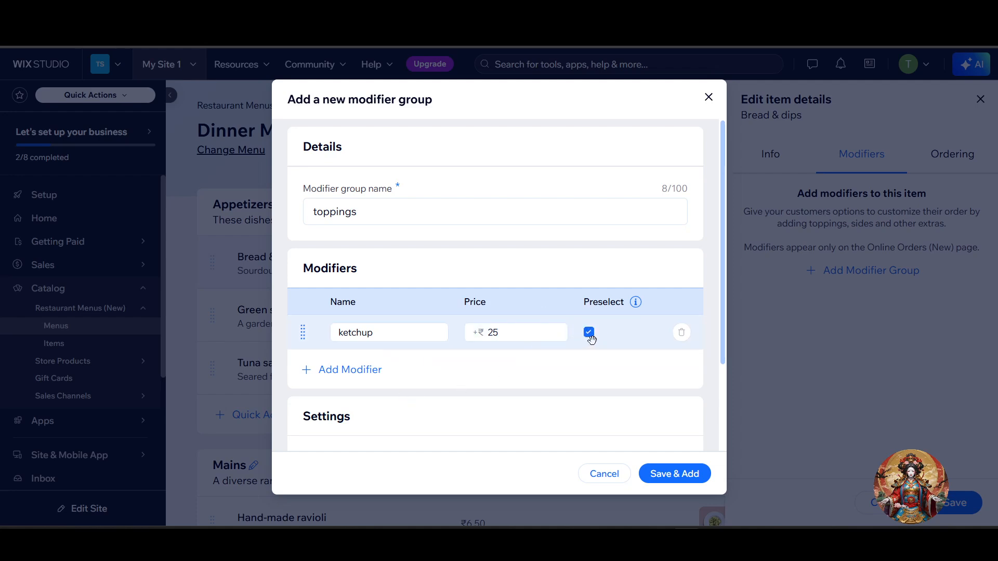
click(588, 332)
click(340, 370)
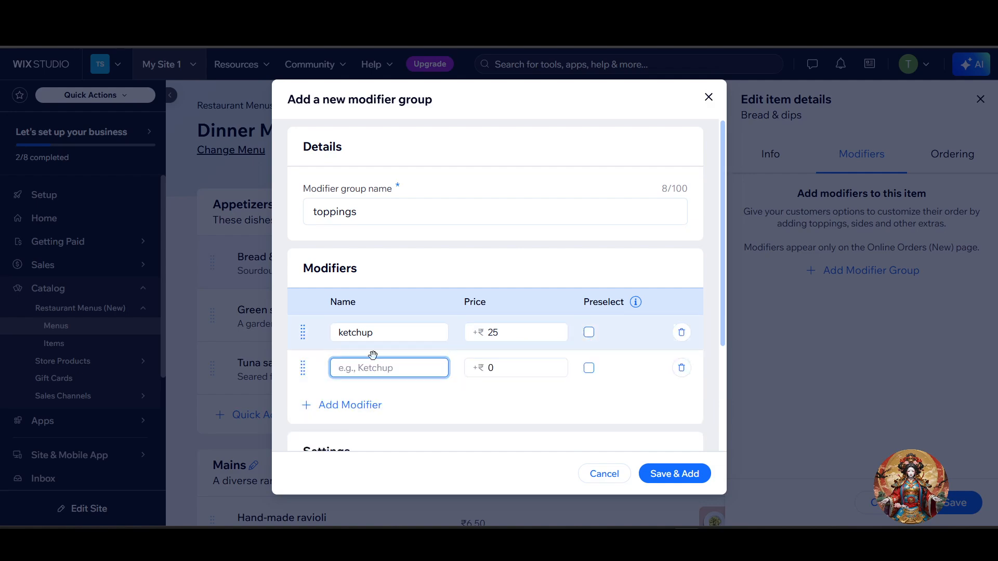
Step: Check the modifier group's requirement and minimum and maximum amount settings, and discard the new group
scroll(451, 384, down, 3)
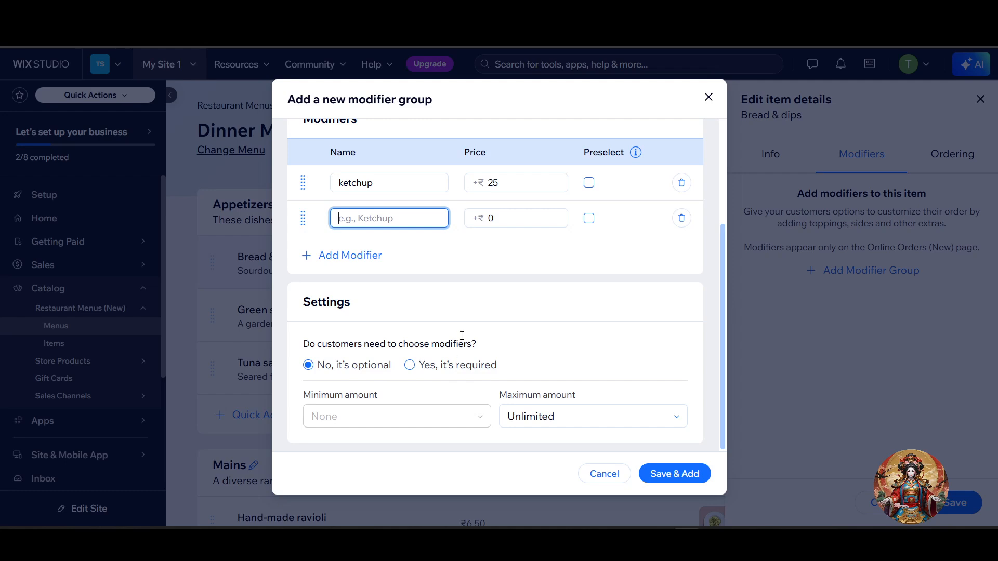
drag(306, 346, 497, 347)
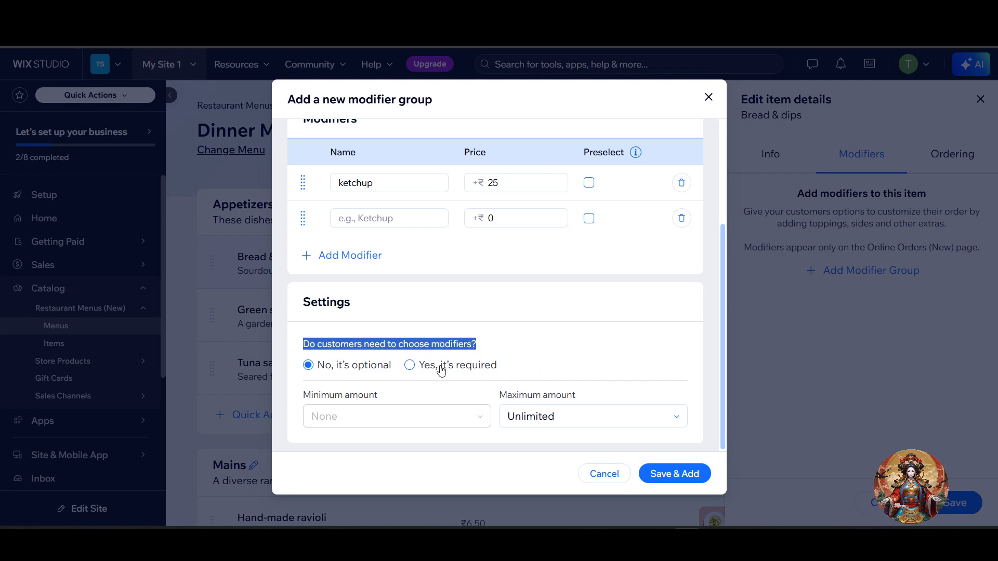
click(442, 418)
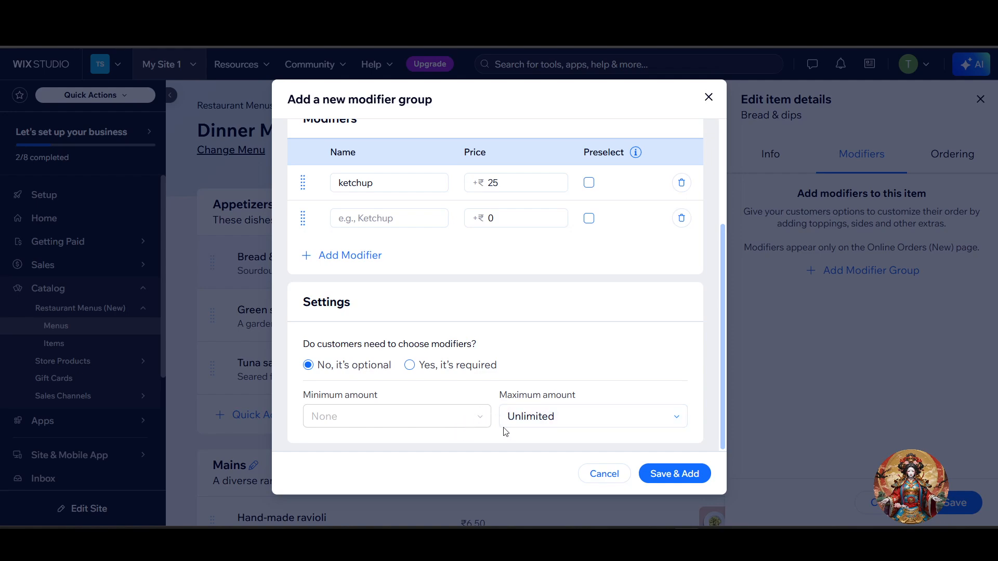
scroll(649, 442, up, 1)
scroll(445, 297, up, 1)
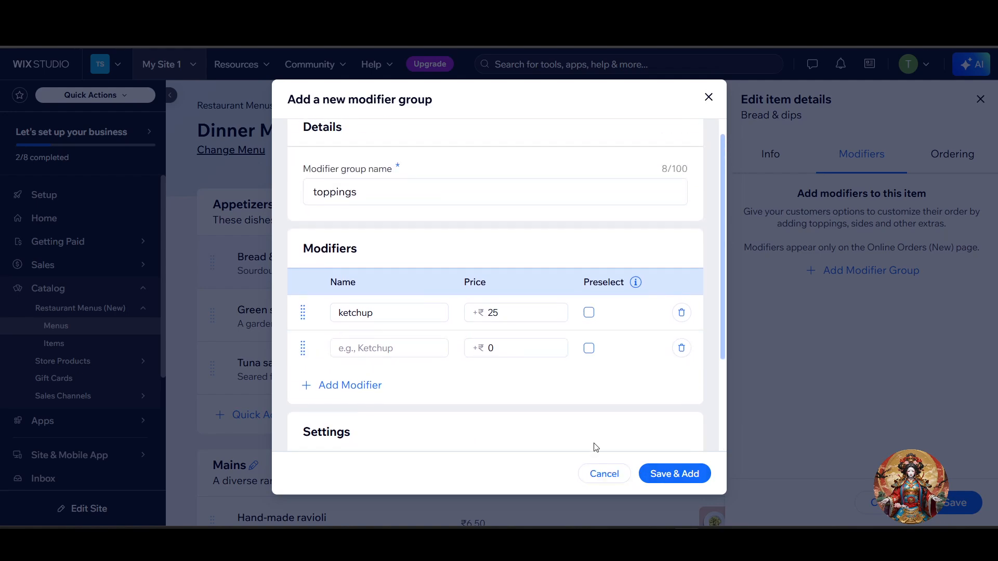
click(599, 474)
click(580, 327)
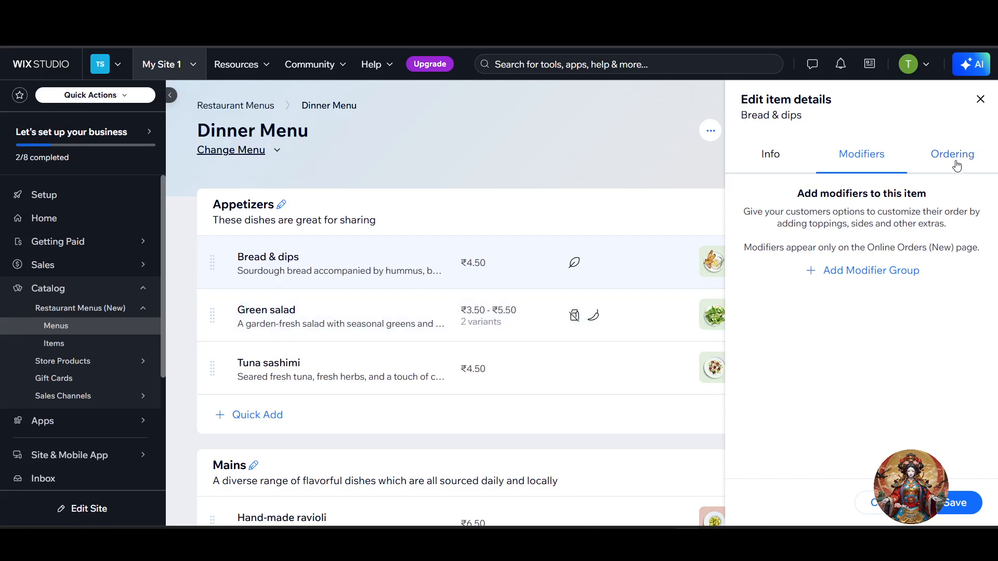
Step: Switch the item's stock status off and back on in its ordering settings, and check the items tax group
click(958, 166)
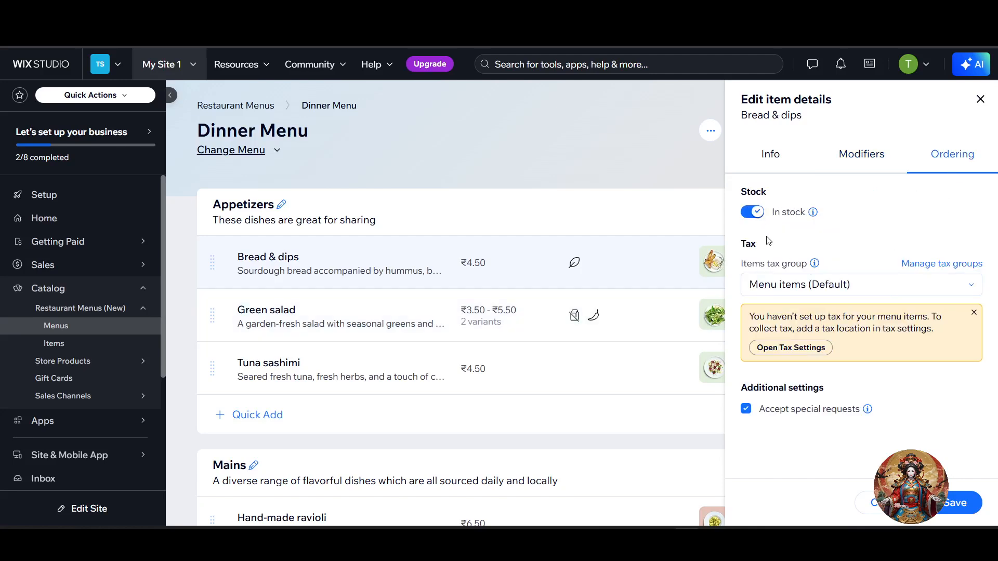
click(755, 213)
click(753, 212)
click(772, 292)
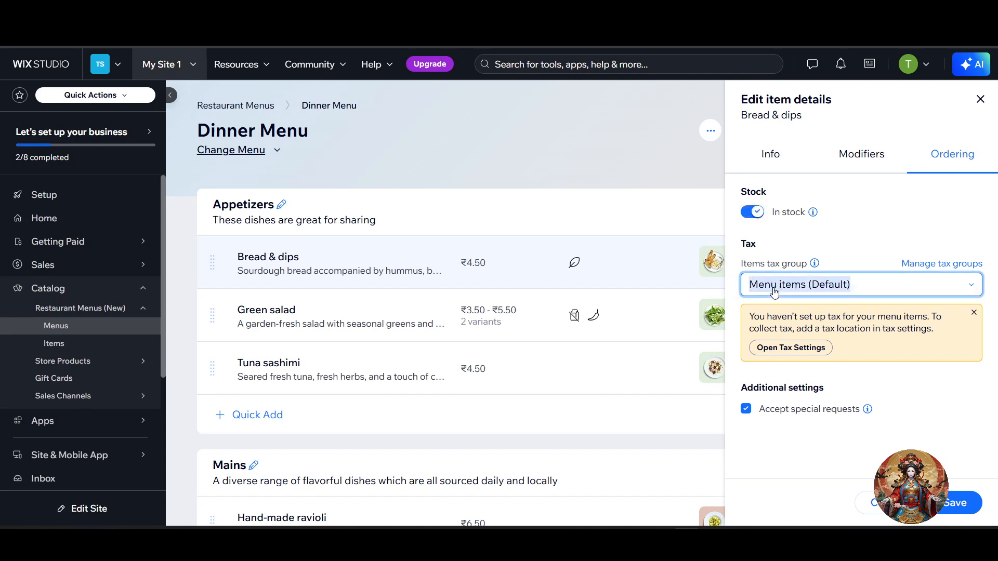
click(774, 293)
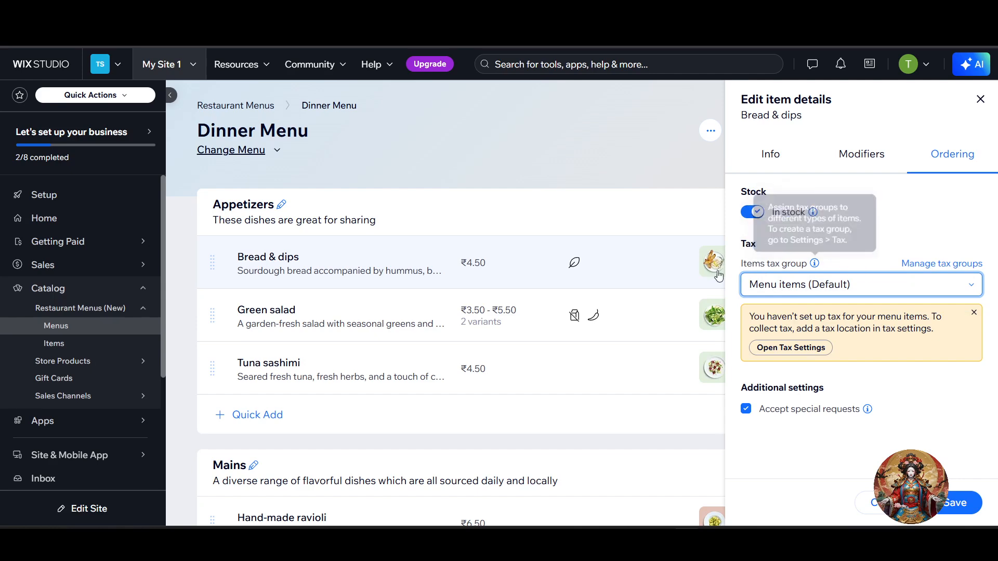
mouse_move(816, 266)
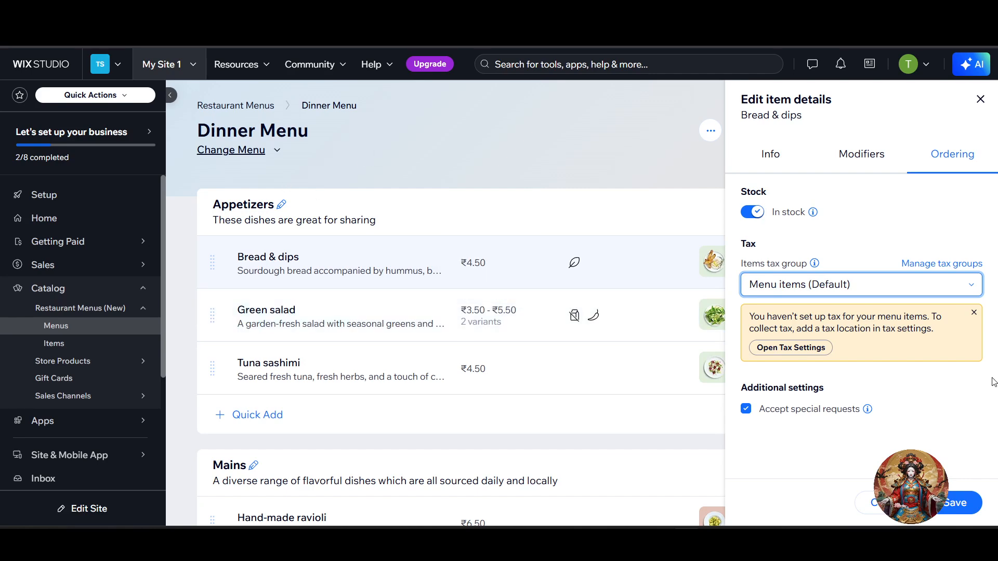
Step: Review the Biryani item's name, label and variant prices, and save the item
click(770, 154)
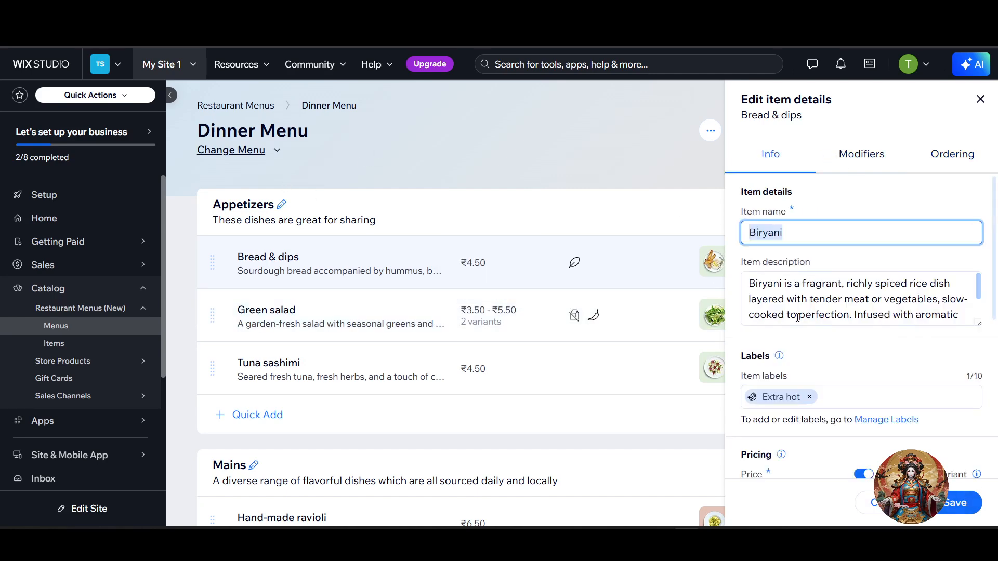
scroll(834, 350, down, 3)
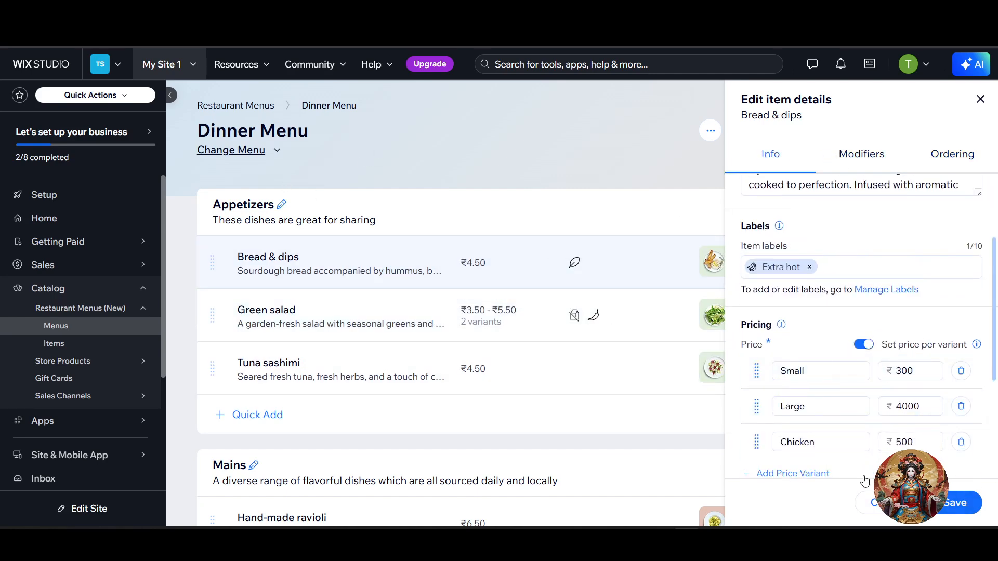
click(969, 509)
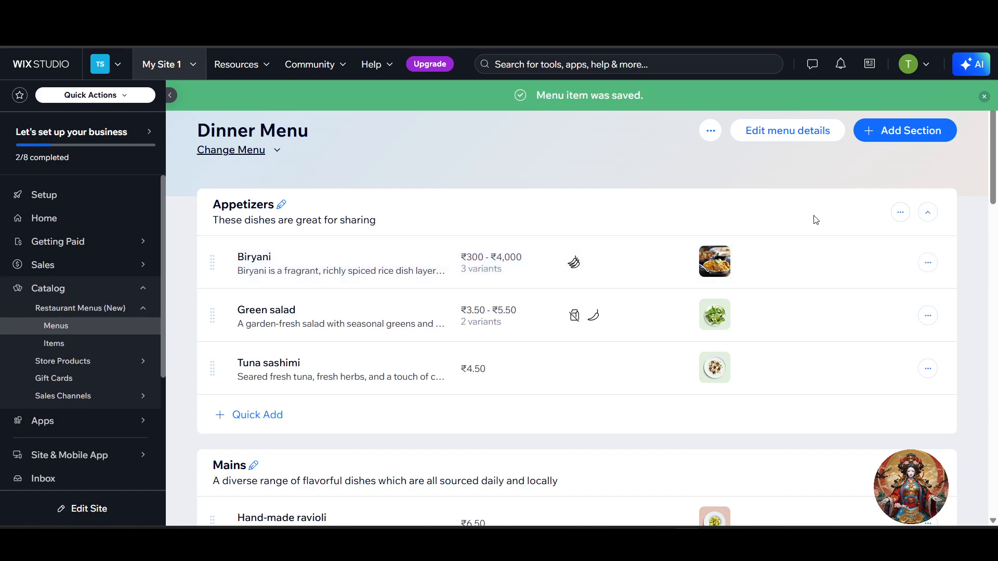
Step: Look over the saved Biryani entry and the Mains, Desserts and Drinks sections of the Dinner Menu
mouse_move(558, 245)
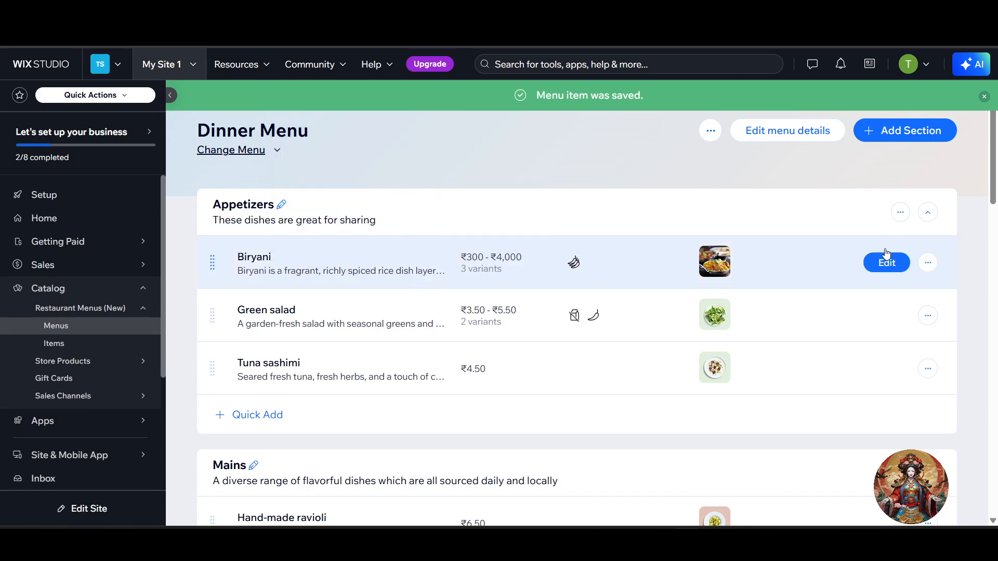
scroll(231, 225, down, 1)
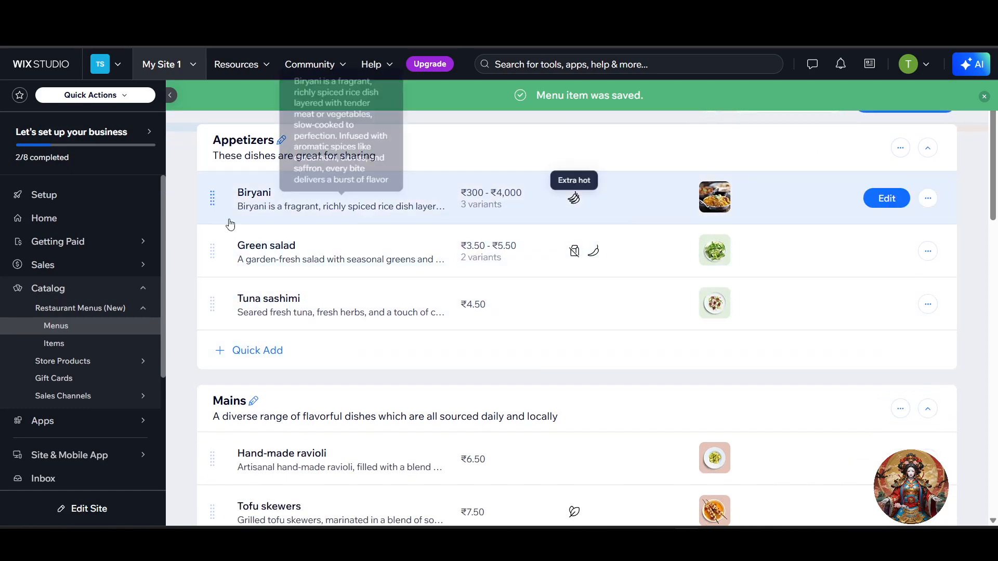
scroll(372, 318, down, 3)
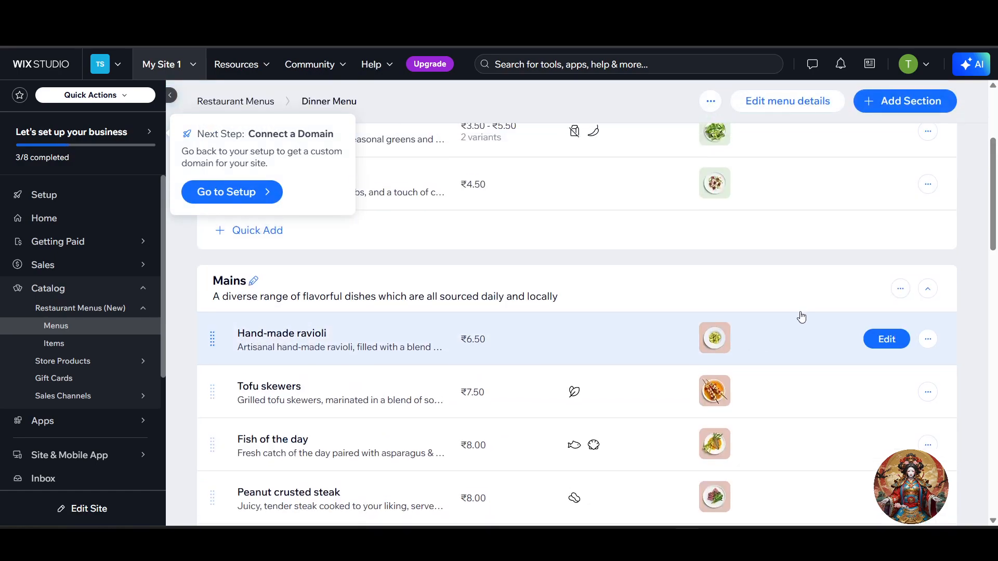
scroll(801, 317, up, 2)
scroll(757, 328, down, 12)
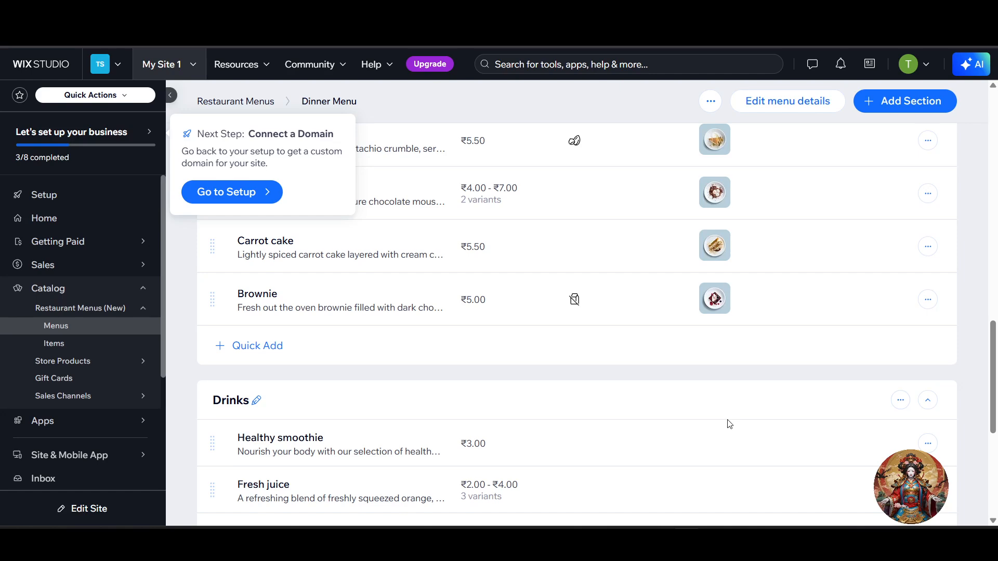
scroll(730, 424, down, 5)
scroll(719, 434, up, 10)
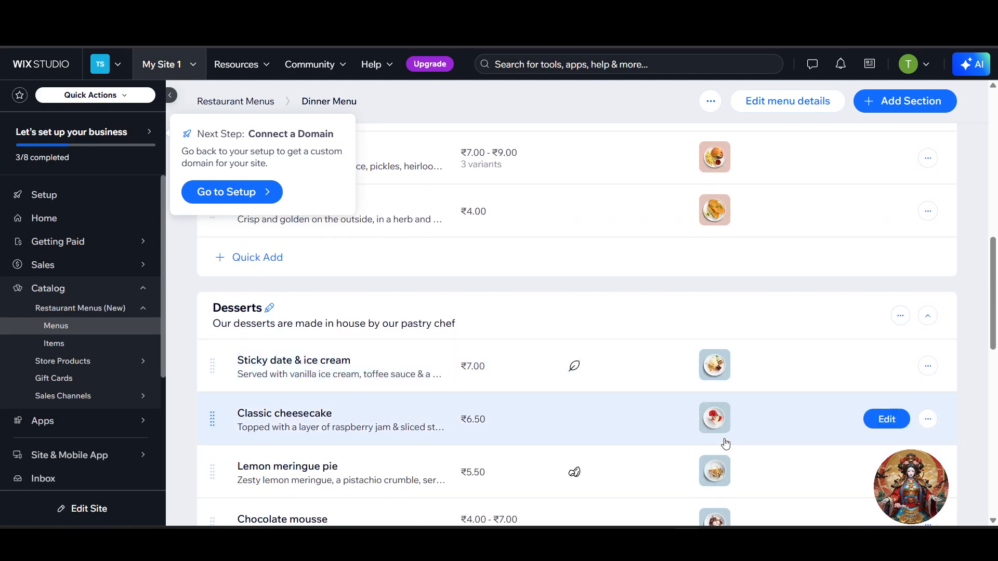
scroll(726, 444, down, 8)
scroll(708, 457, up, 3)
scroll(682, 484, down, 3)
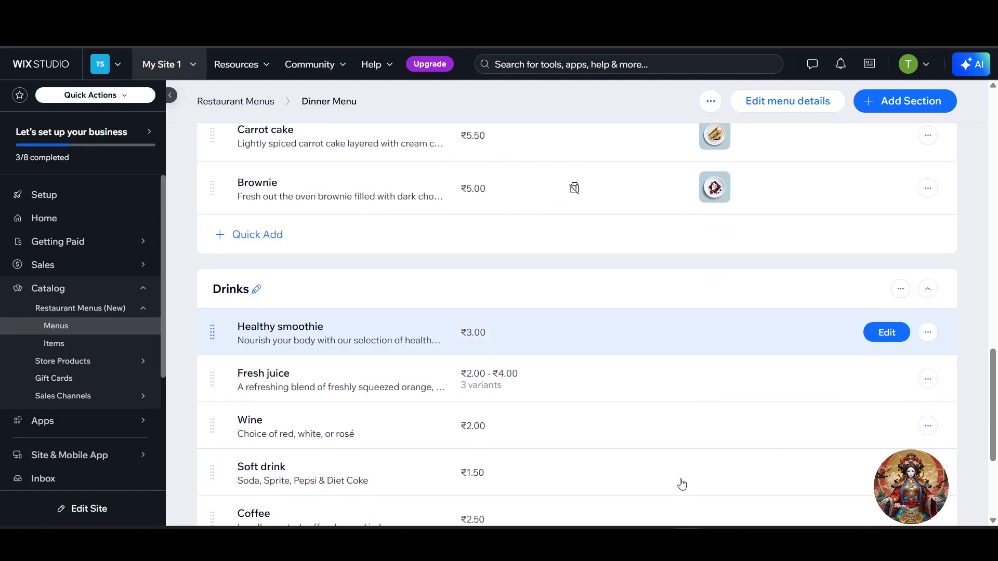
scroll(682, 484, down, 4)
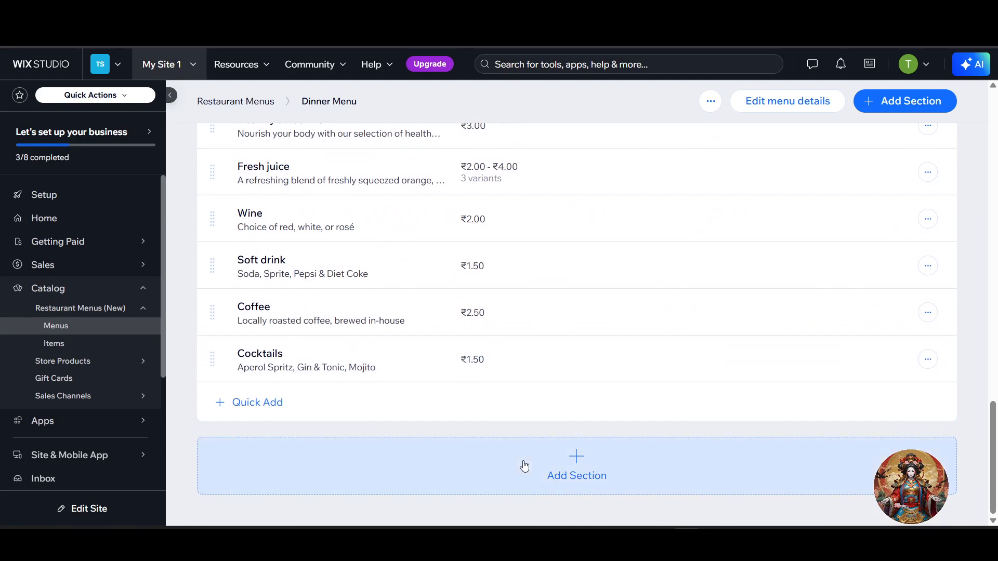
scroll(499, 390, up, 8)
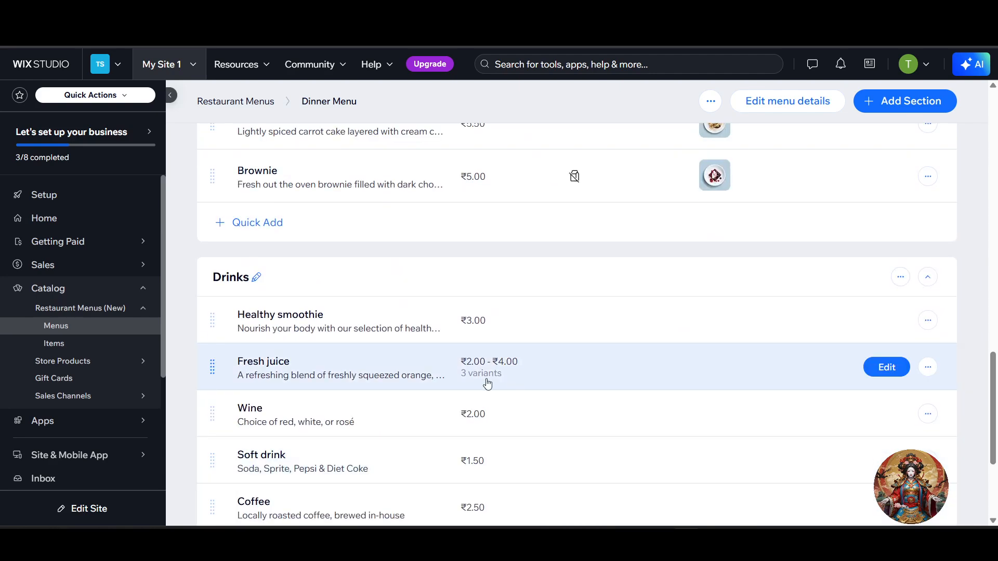
scroll(380, 340, up, 15)
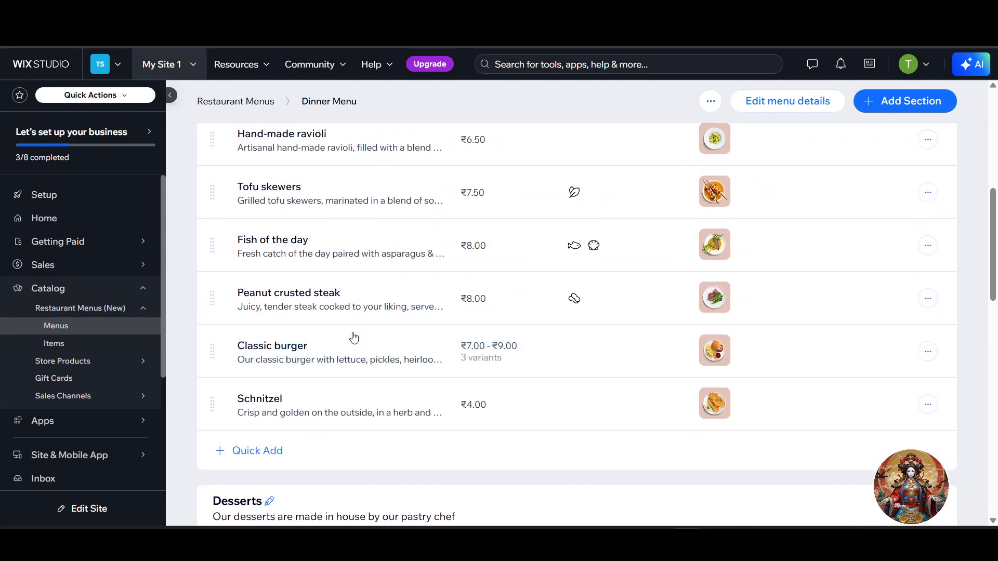
scroll(354, 337, up, 1)
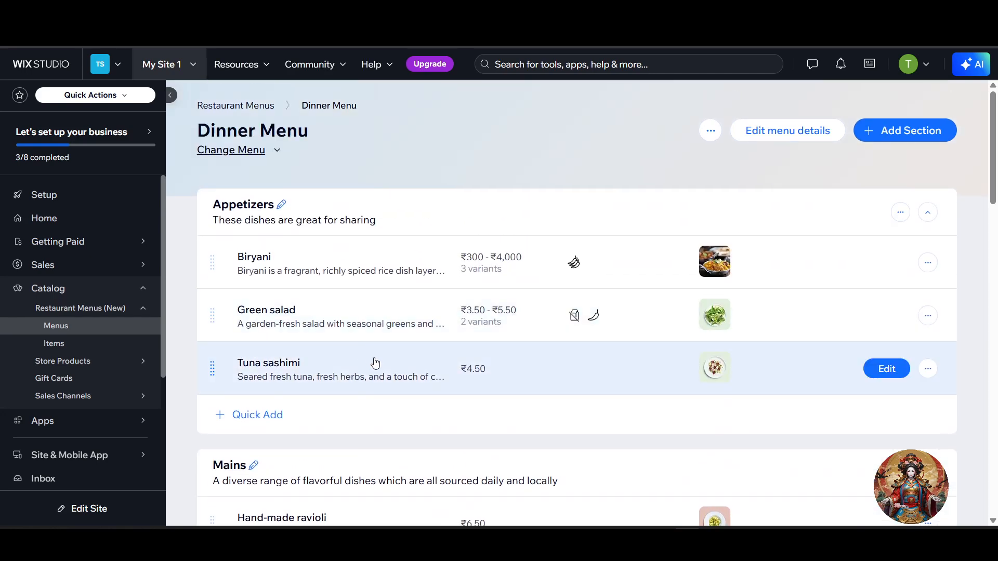
scroll(318, 305, down, 12)
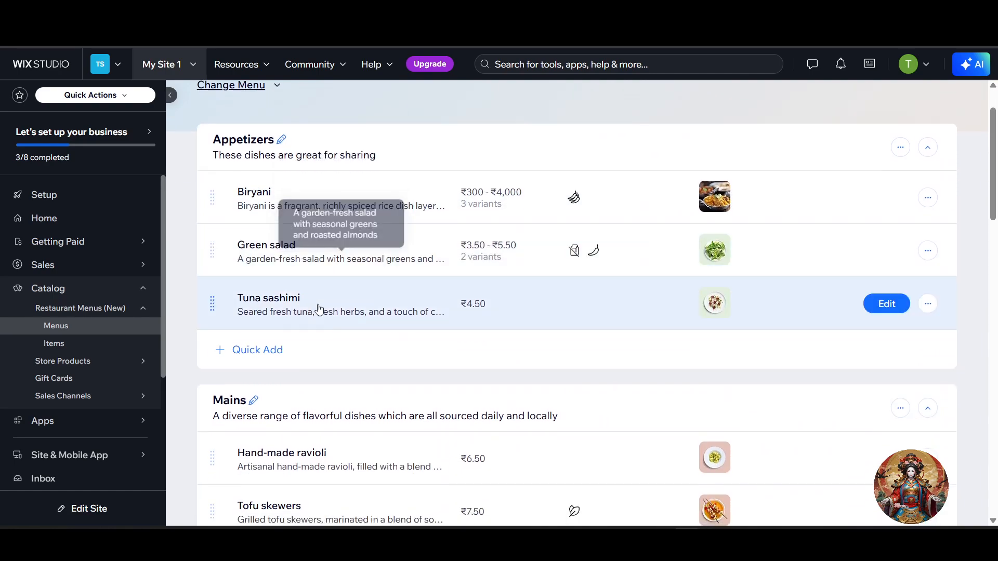
scroll(438, 392, down, 10)
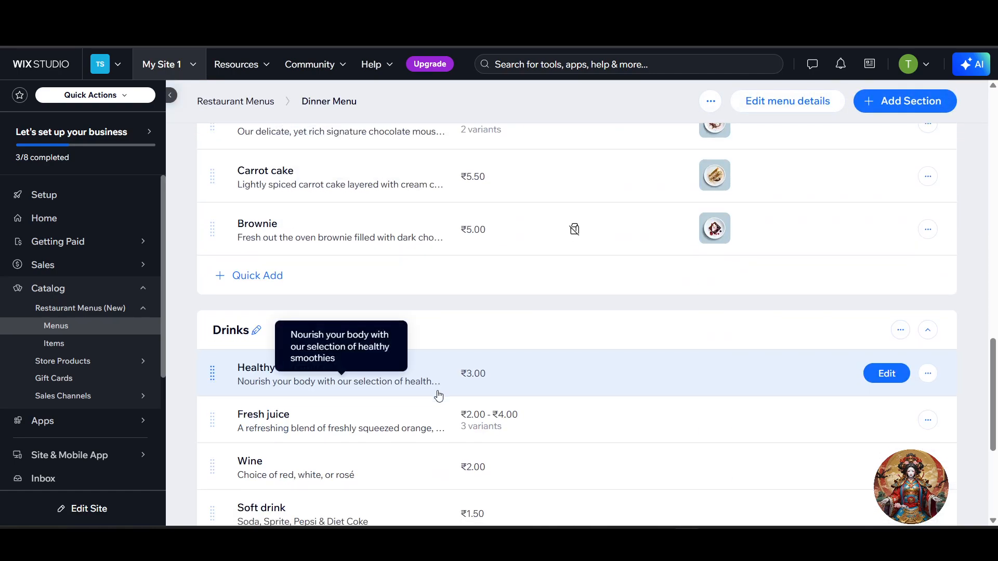
scroll(559, 469, up, 10)
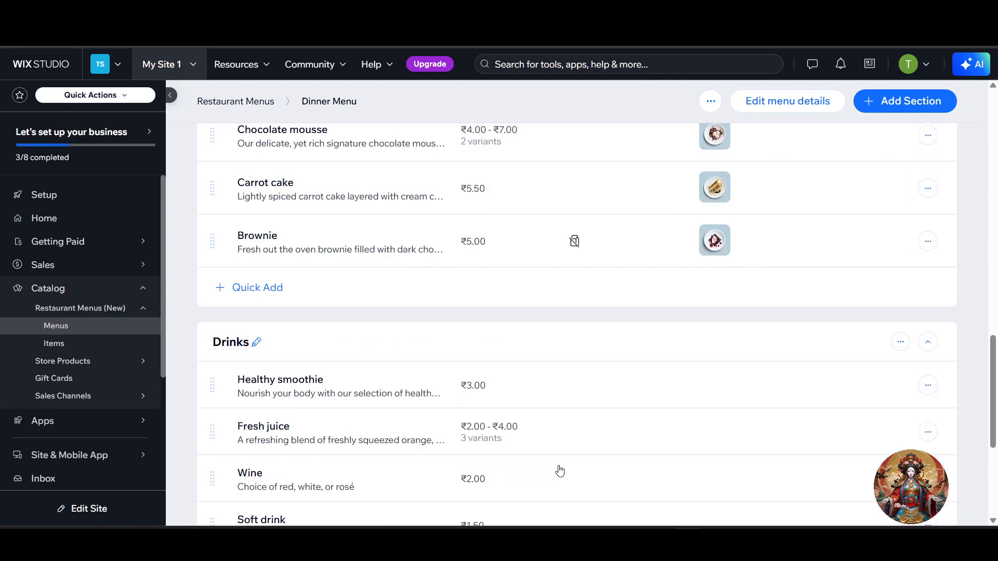
Step: Add a section named LUNCH at the end of the Dinner Menu, shown on the menu, and save it
scroll(607, 433, down, 10)
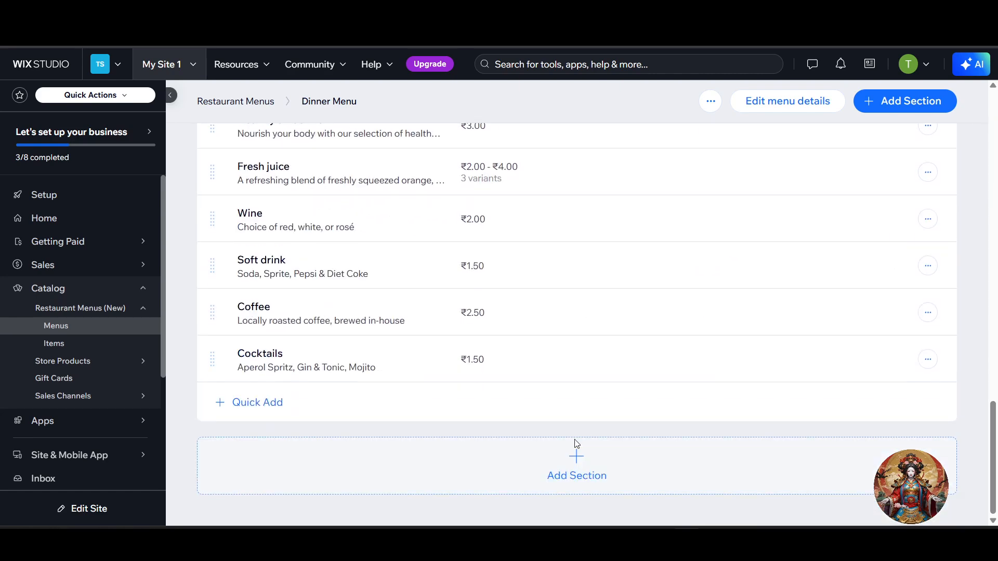
click(577, 467)
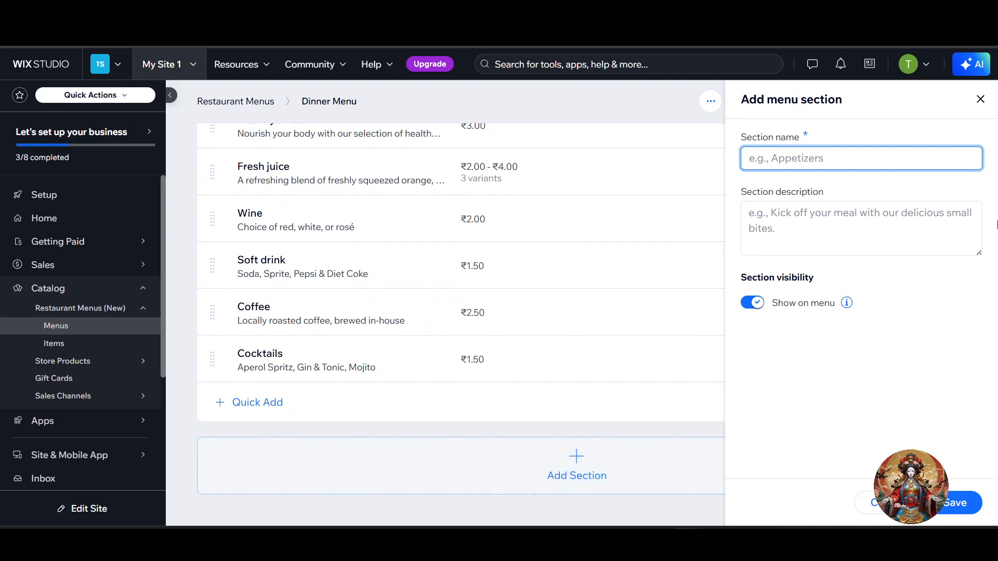
text(LUNCH)
click(803, 220)
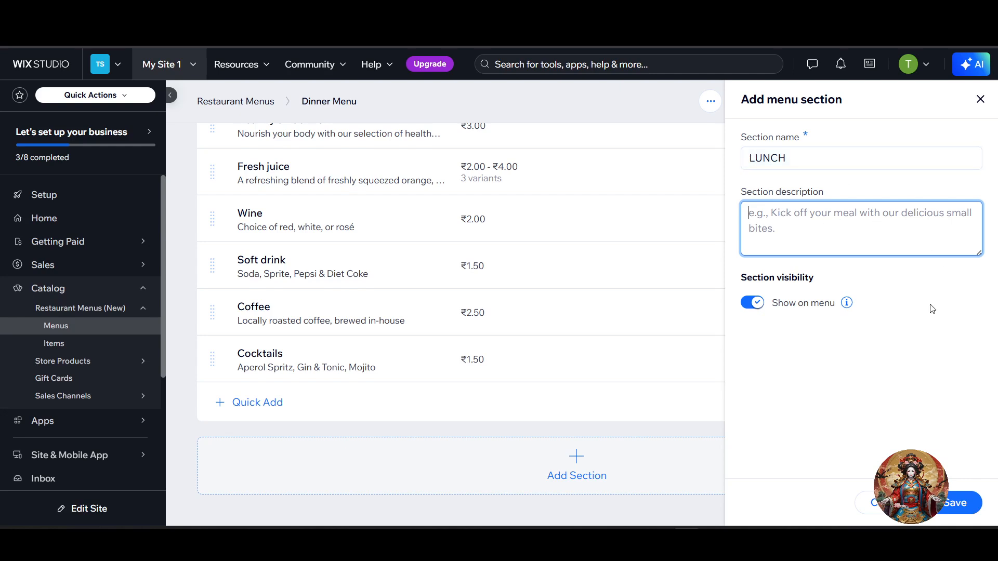
click(965, 511)
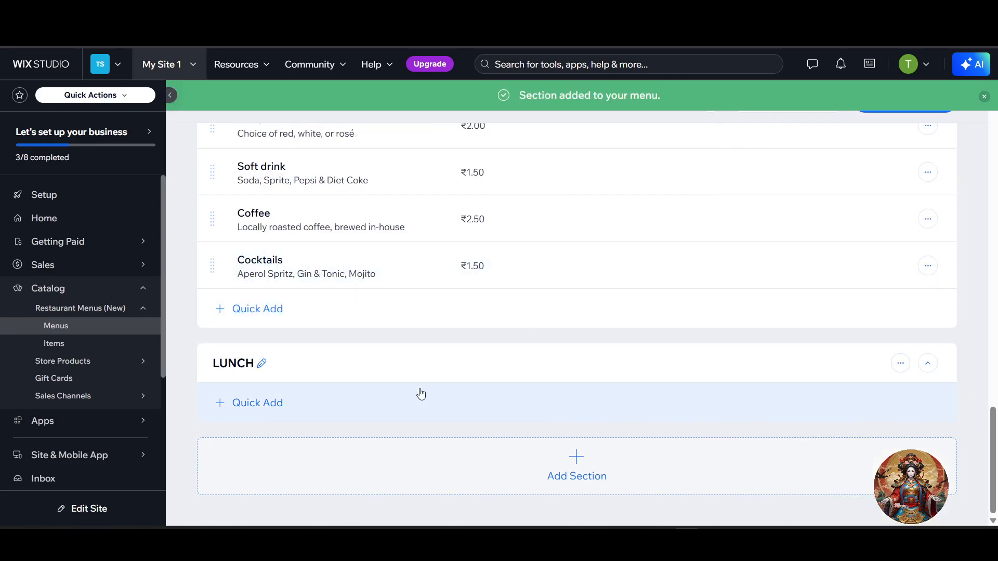
Step: Add the existing Classic cheesecake item to the LUNCH section
scroll(365, 420, down, 1)
click(296, 411)
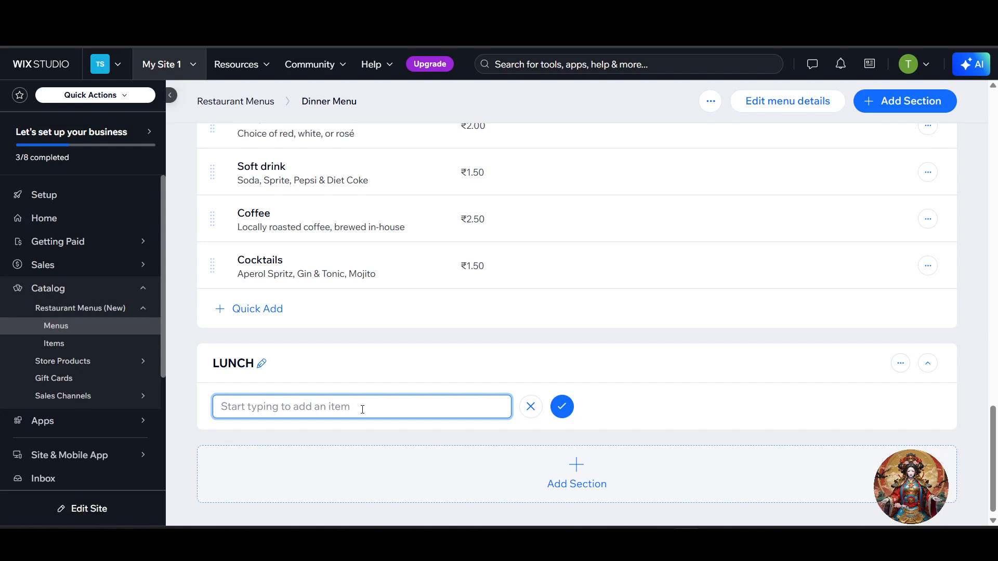
text(Ch)
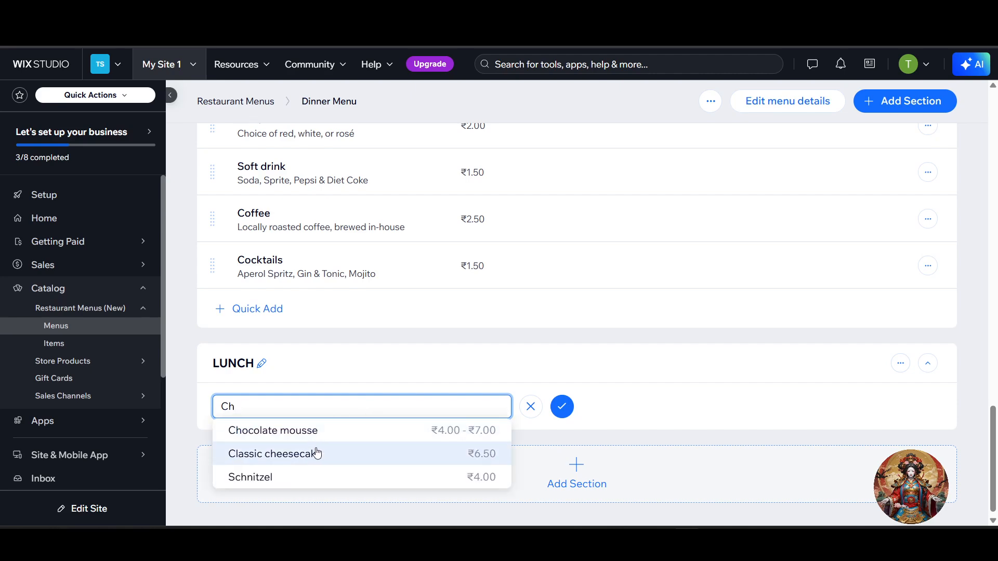
click(294, 458)
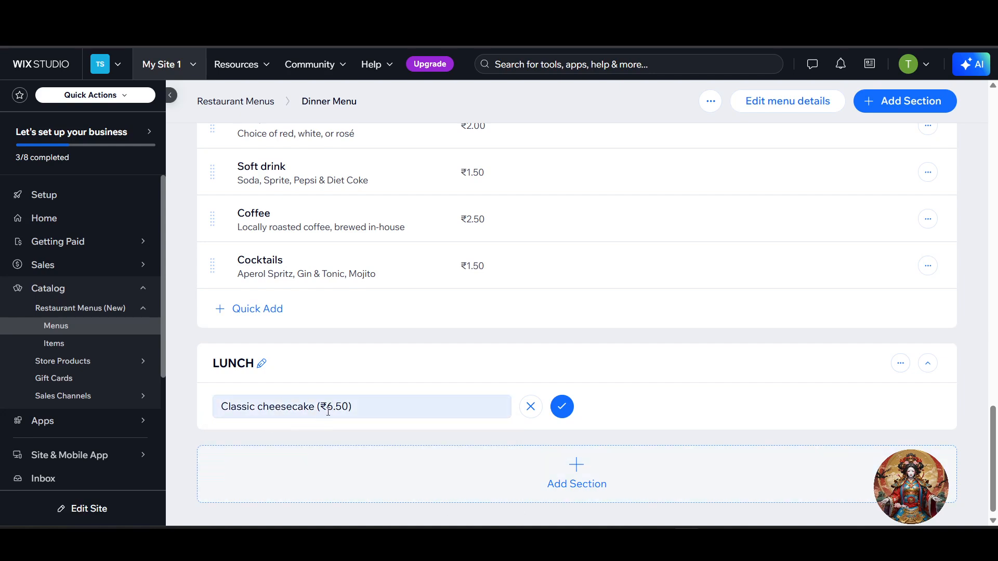
click(562, 407)
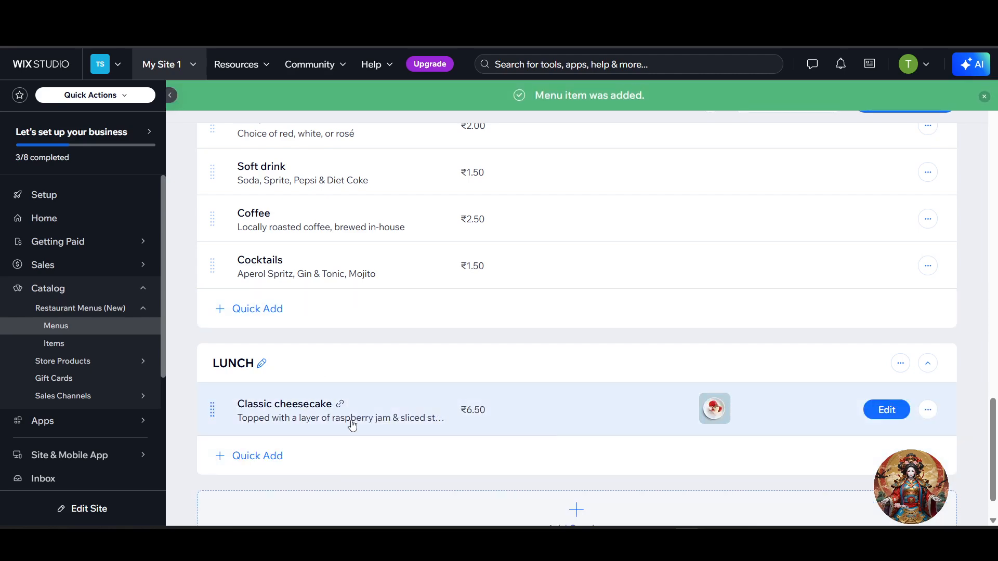
Step: Create a new item named Chicken in the LUNCH section
scroll(579, 415, down, 1)
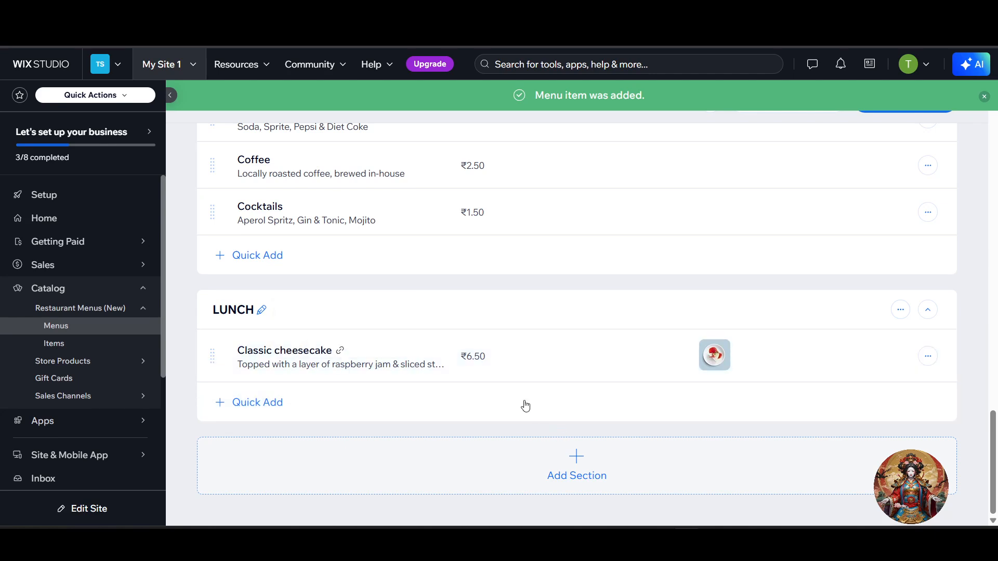
click(276, 404)
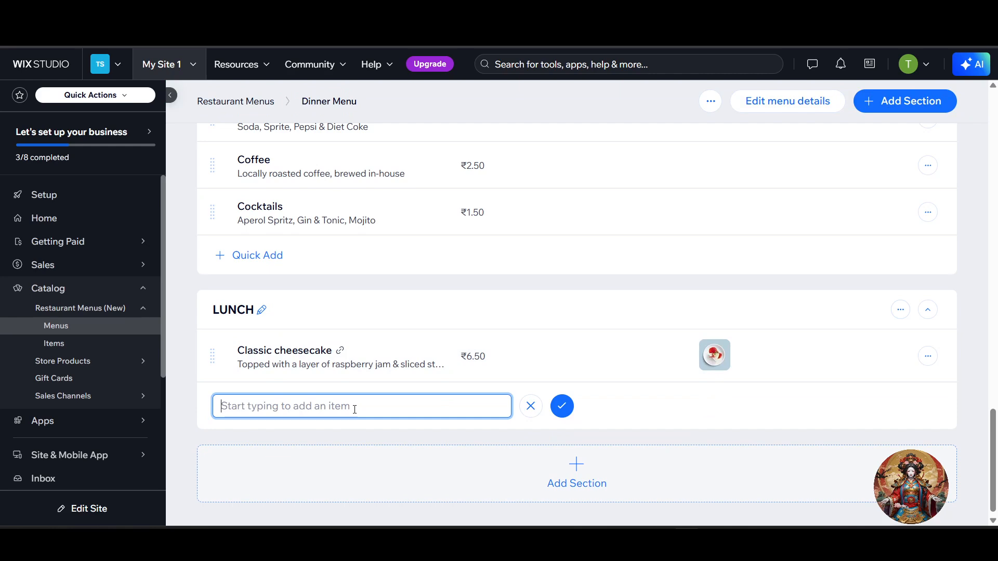
text(Chicken)
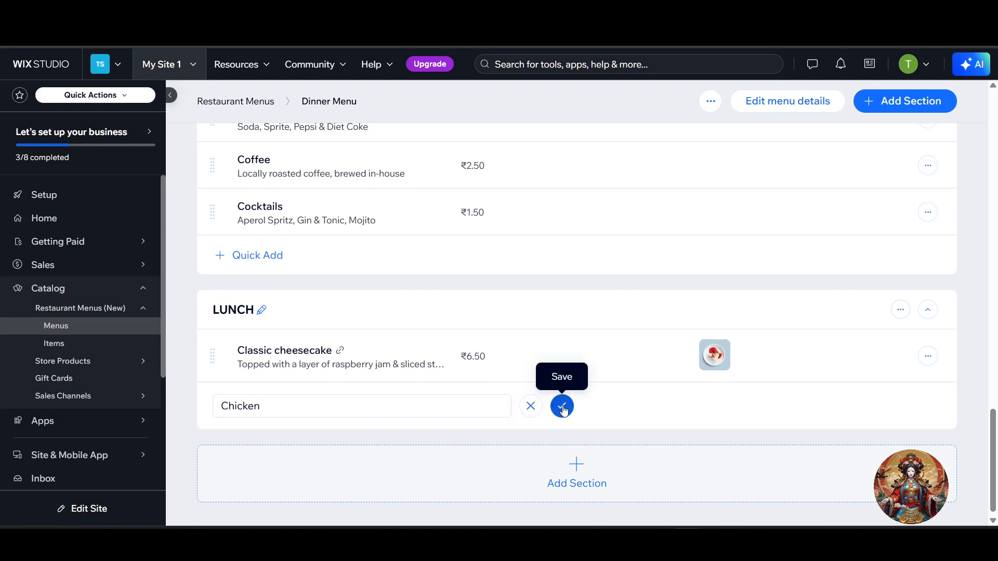
click(560, 407)
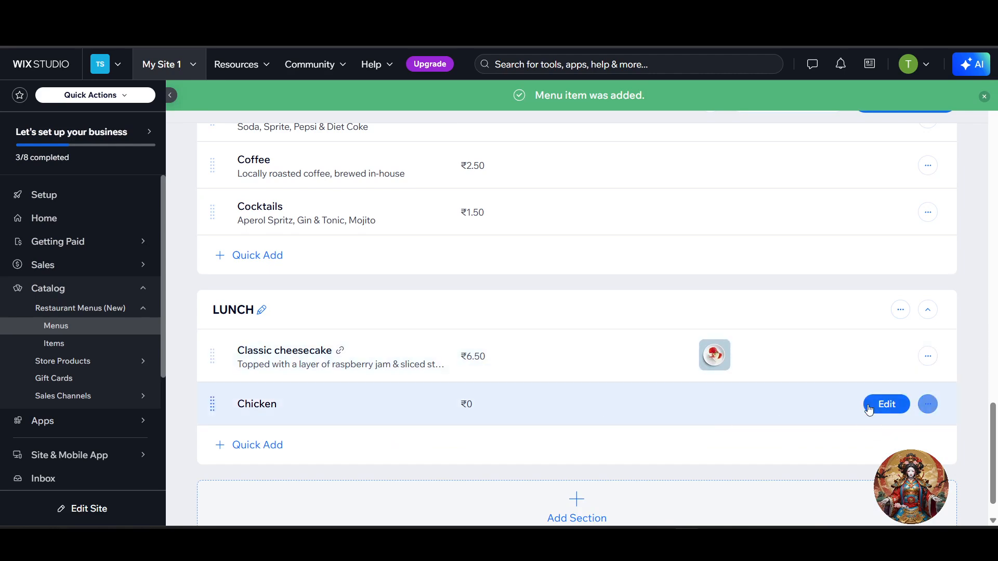
Step: Open the Chicken item's details for editing and assign the Vegan, Wheat and Fish labels
click(879, 407)
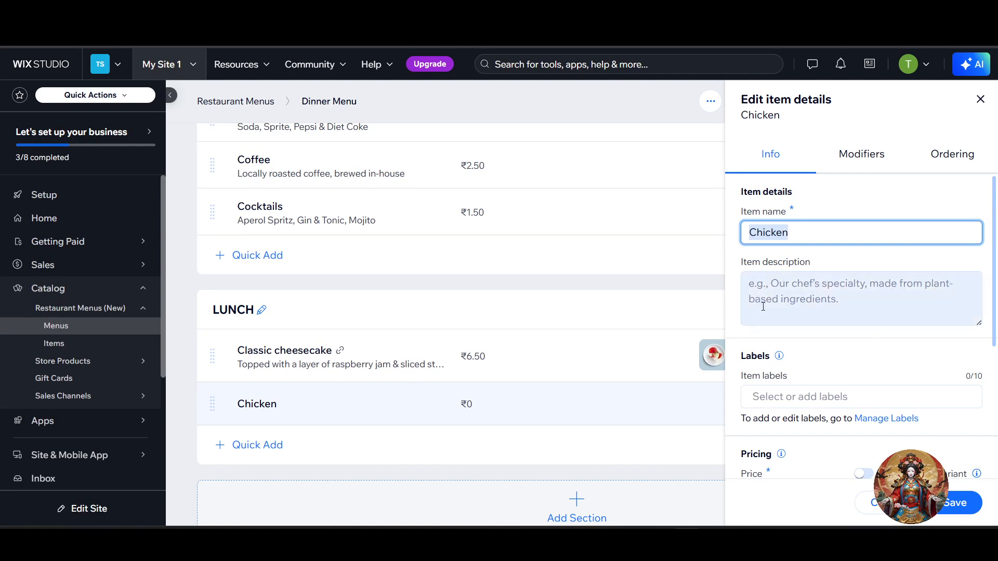
scroll(763, 306, down, 1)
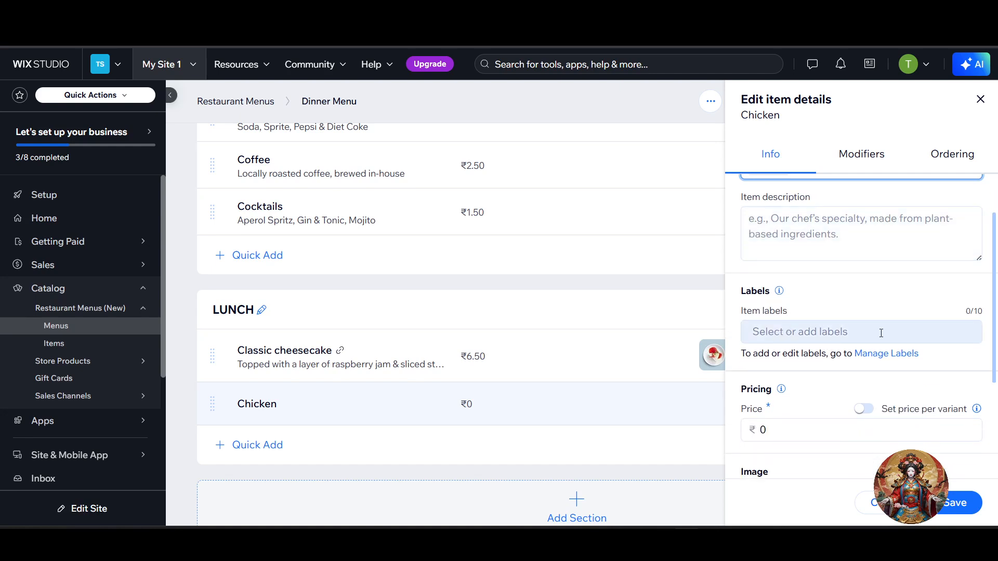
click(852, 342)
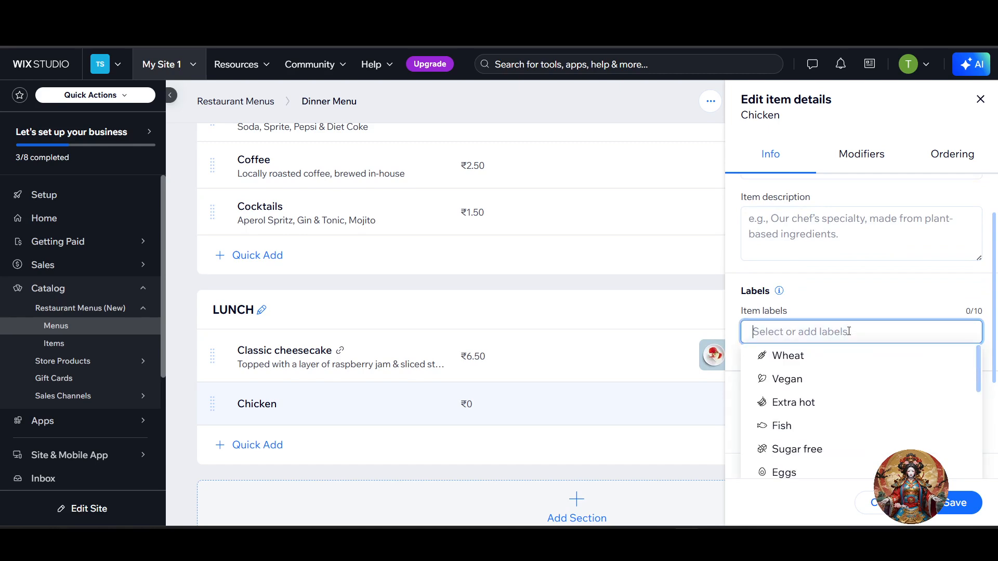
click(803, 379)
click(809, 364)
click(800, 380)
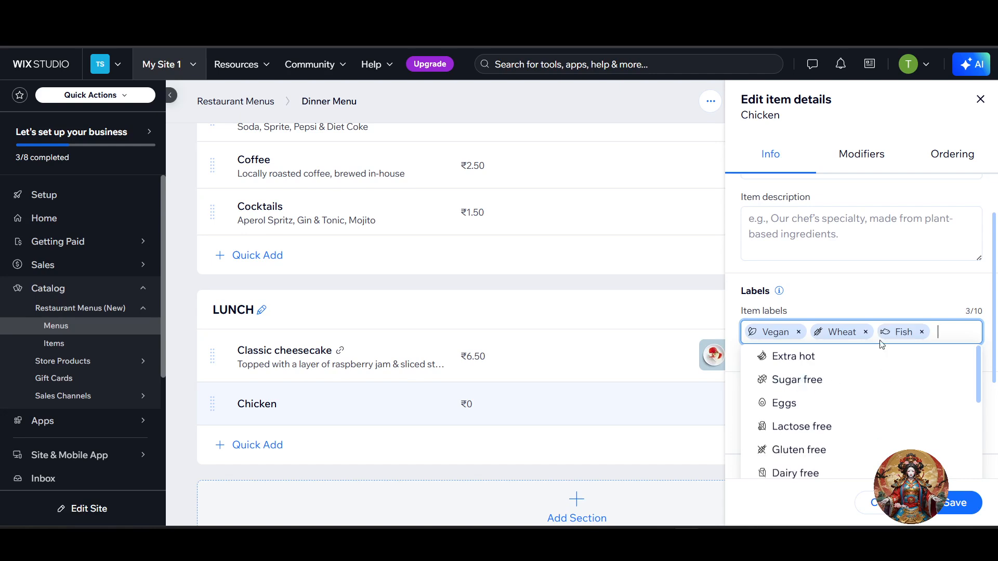
Step: Remove the Vegan and Wheat labels from the Chicken item, and discard the changes to its details
click(799, 332)
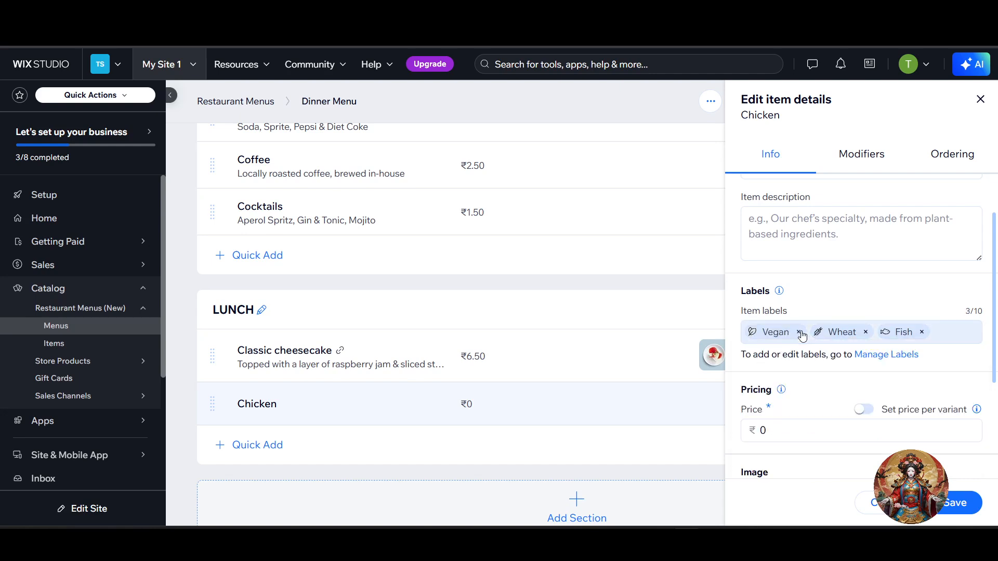
click(799, 332)
click(800, 332)
click(802, 334)
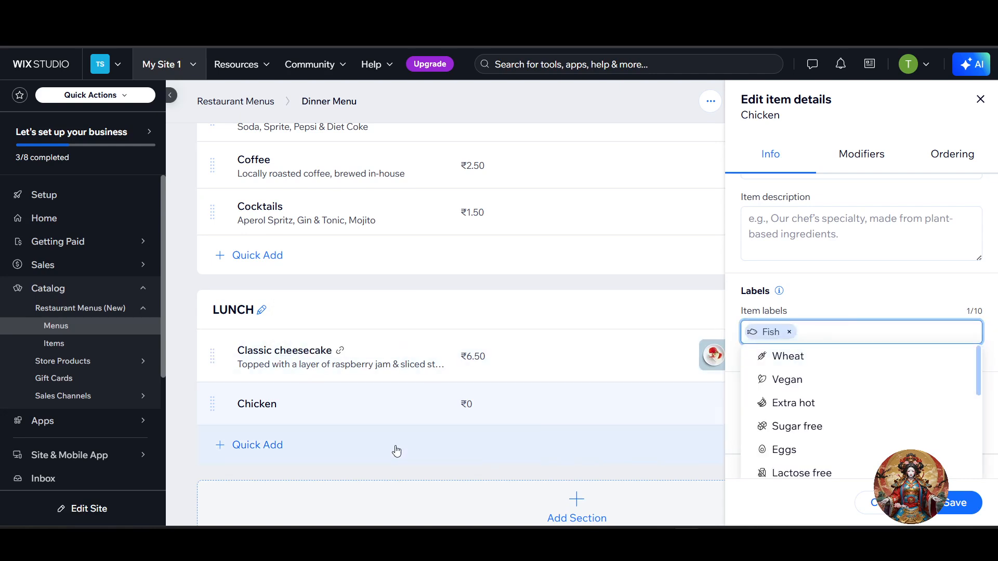
click(583, 434)
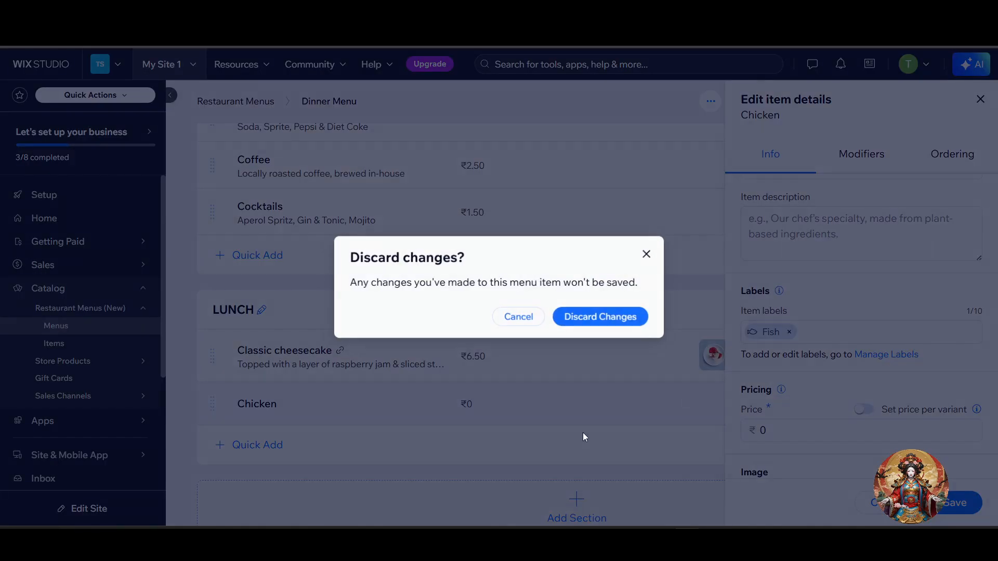
click(646, 254)
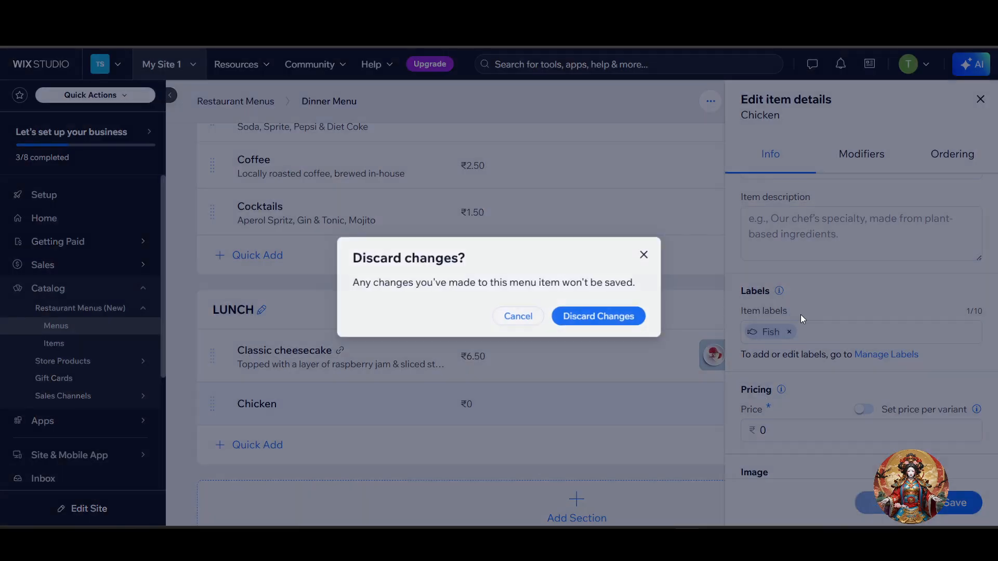
click(868, 503)
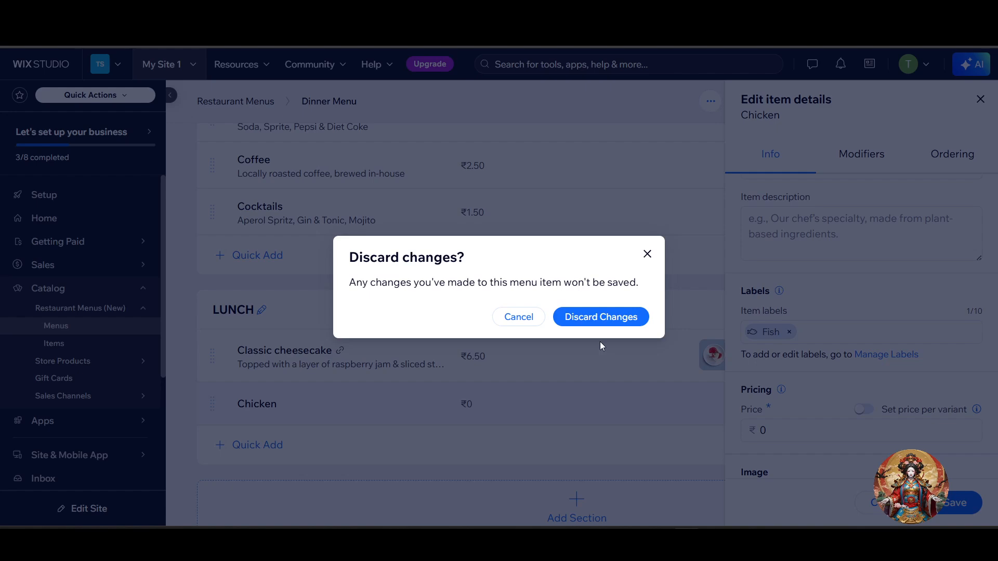
click(608, 318)
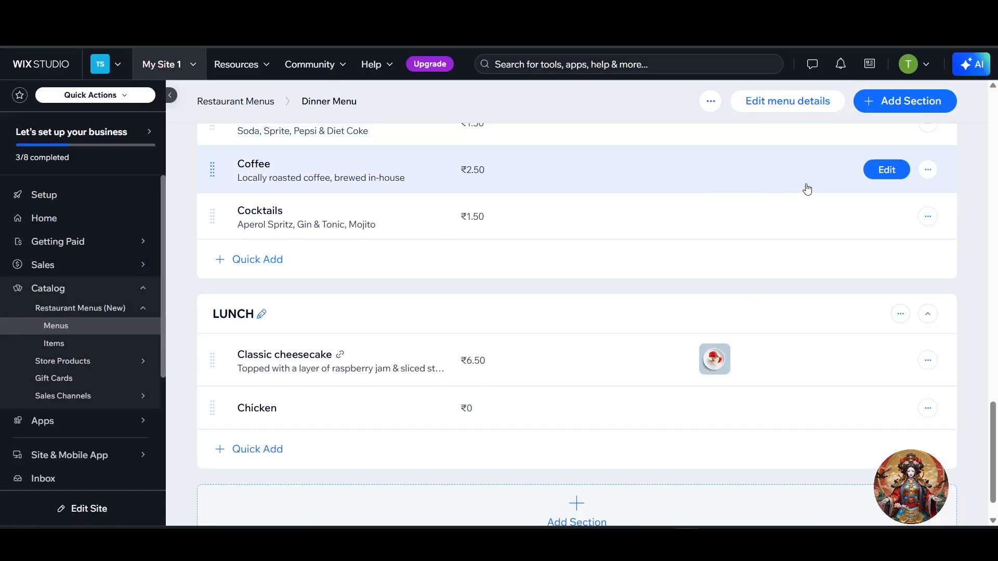
Step: Leave the Dinner Menu and return to the Restaurant Menus overview
scroll(811, 234, up, 5)
scroll(779, 289, up, 10)
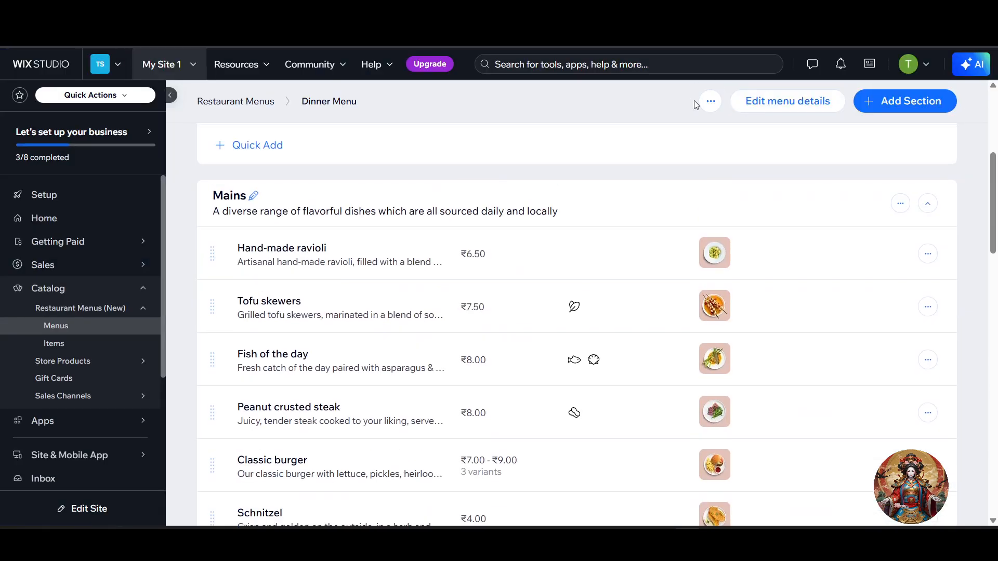
click(711, 104)
scroll(546, 328, up, 5)
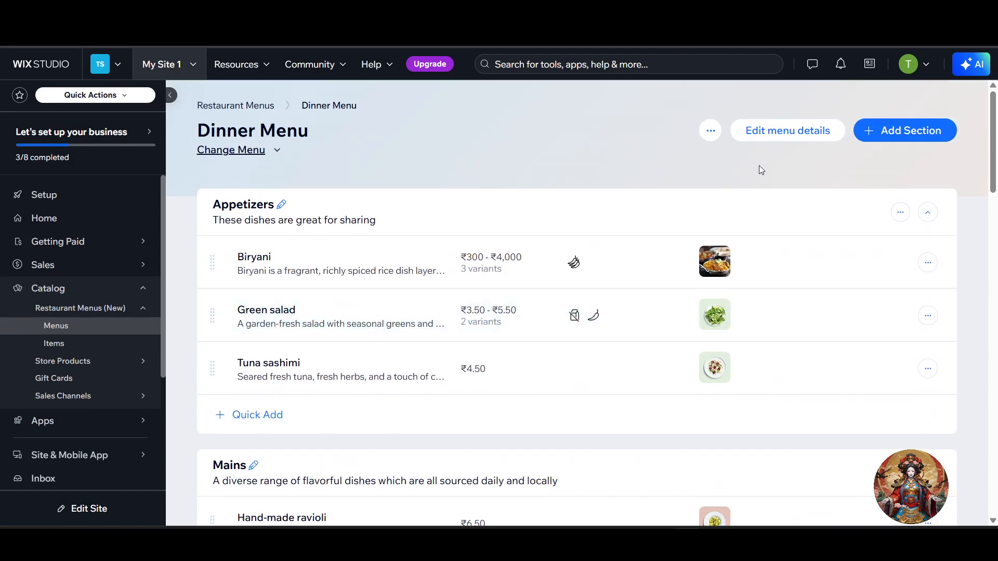
click(167, 67)
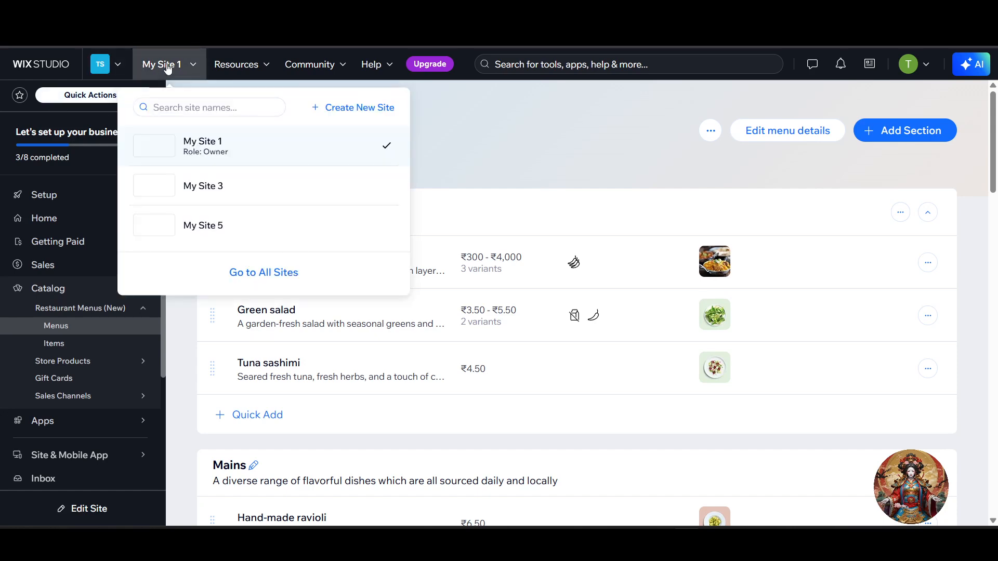
click(99, 327)
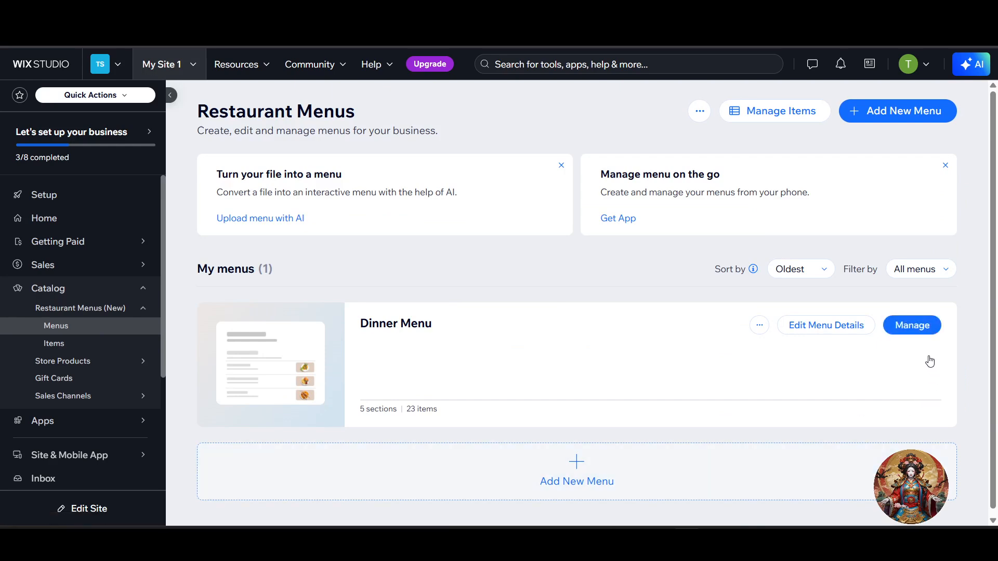
Step: Delete the Dinner Menu without also deleting its items
click(767, 332)
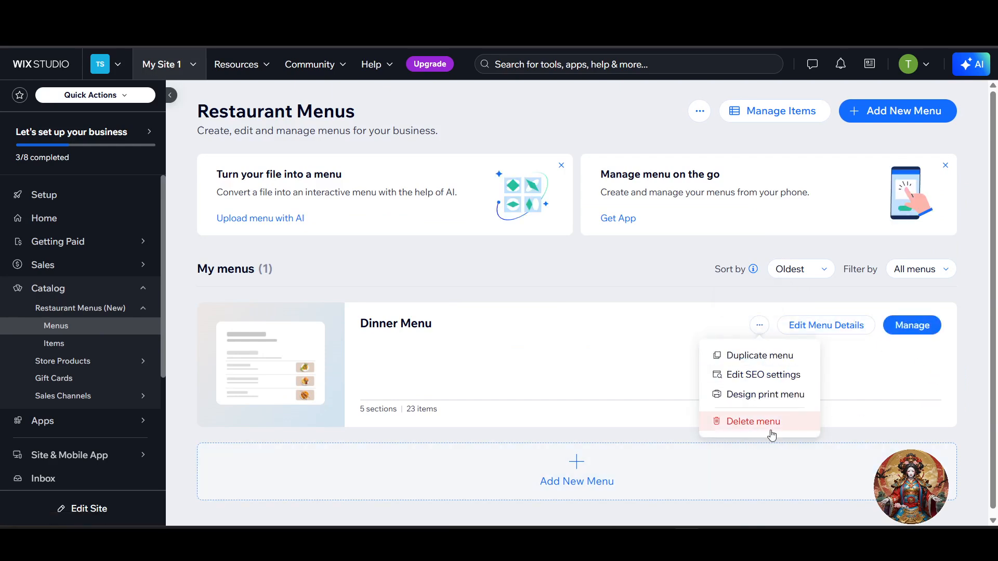
click(754, 422)
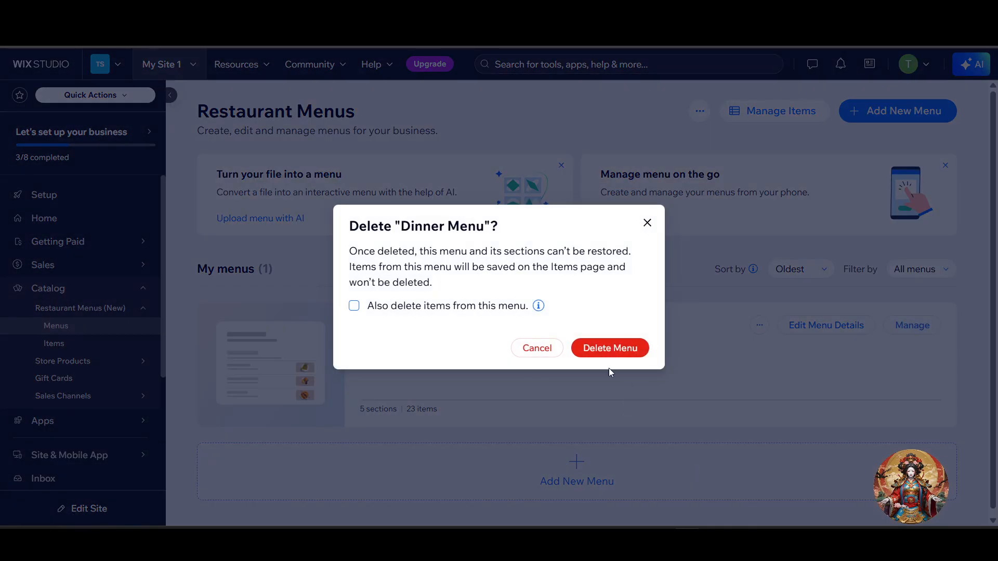
drag(353, 254, 437, 282)
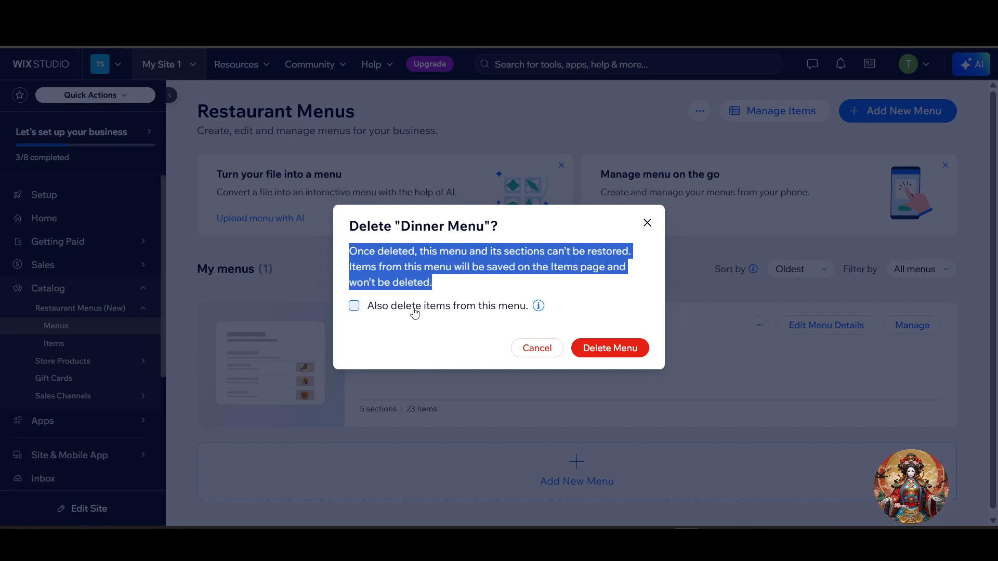
click(603, 349)
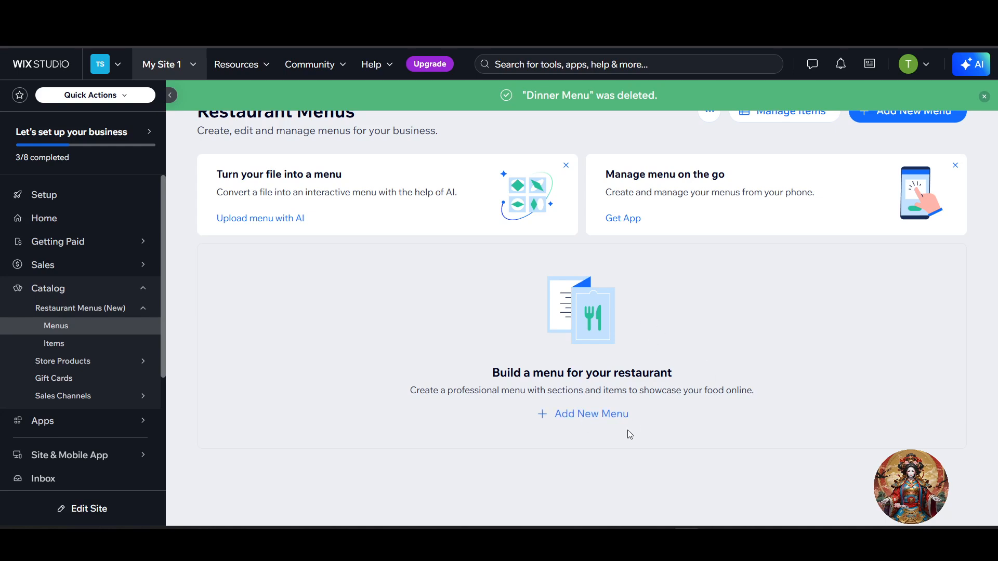
Step: Start a new restaurant menu and name it Maker Meal
click(593, 415)
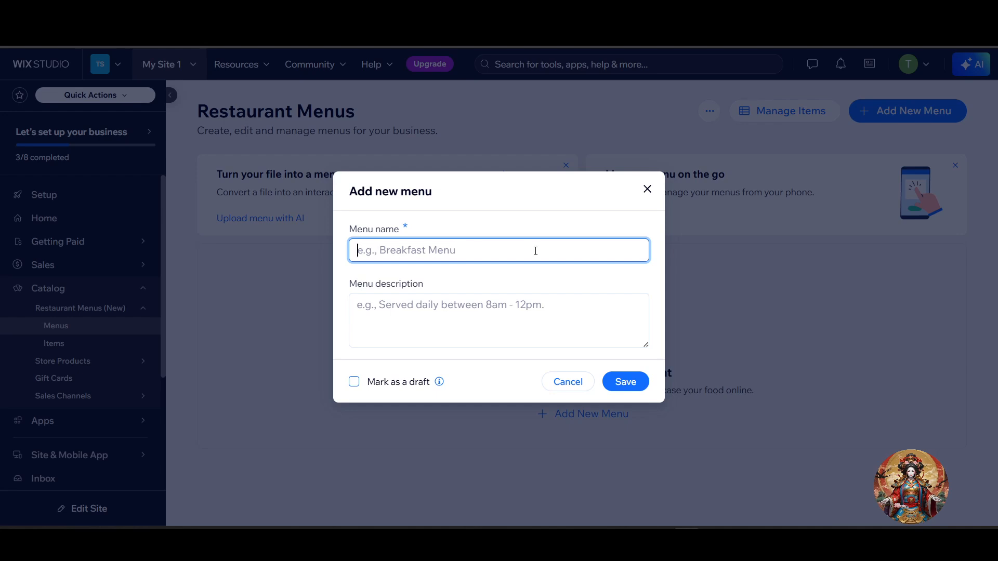
text(Maker )
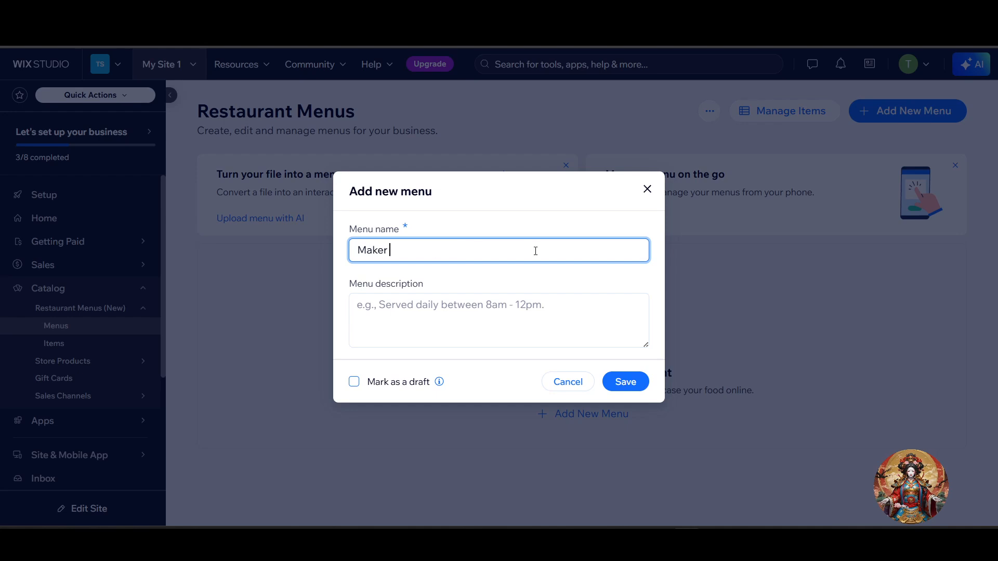
text(REs)
key(BackSpace)
key(BackSpace)
text(estraunt)
right_click(419, 255)
click(447, 244)
key(BackSpace)
key(BackSpace)
key(BackSpace)
key(BackSpace)
key(BackSpace)
key(BackSpace)
key(BackSpace)
text(MEal)
Step: Enter "Served daily between 8am to 12pm" as the Maker Meal menu description and save the new menu
click(445, 326)
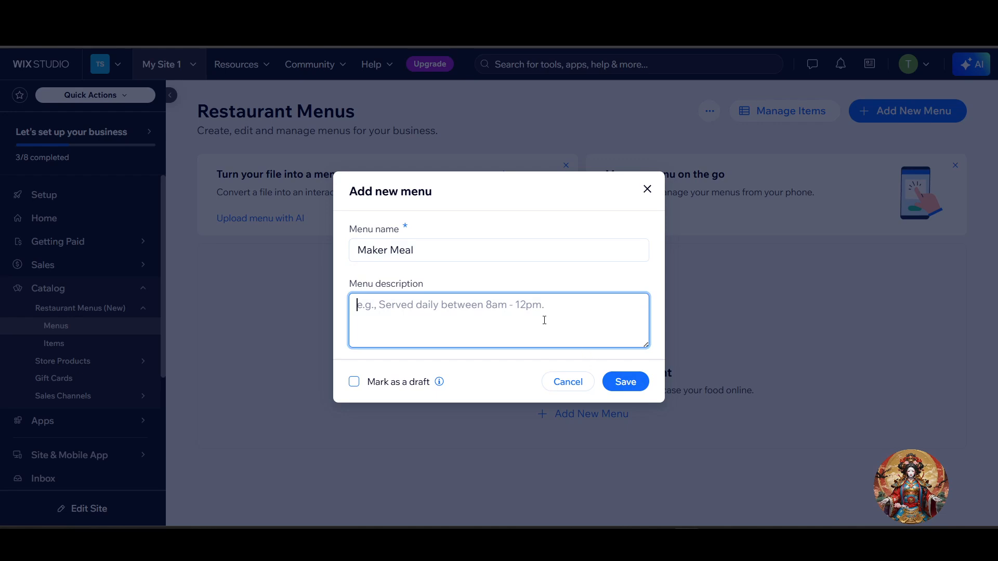
text(dff)
key(BackSpace)
key(BackSpace)
text(S)
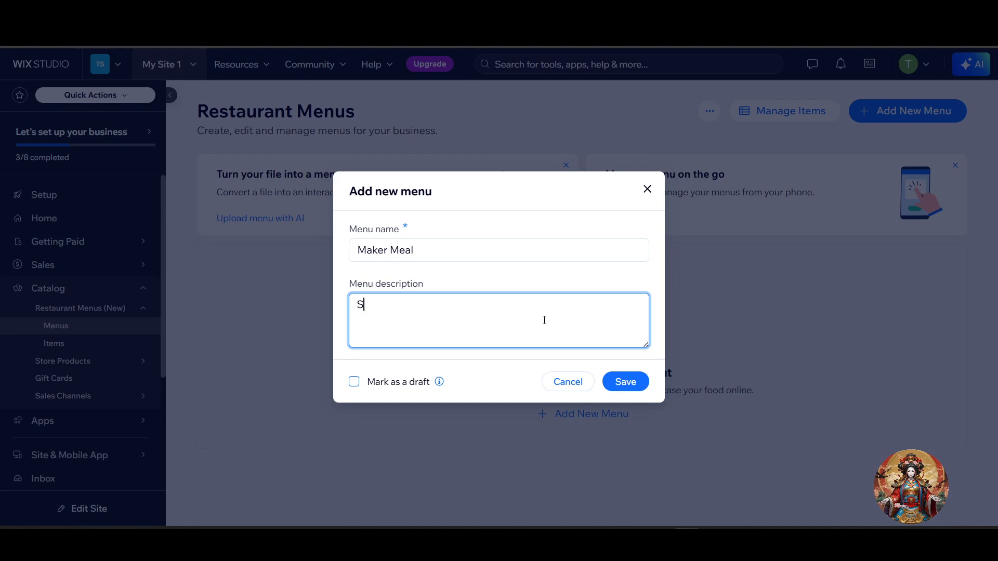
text(erved daily between )
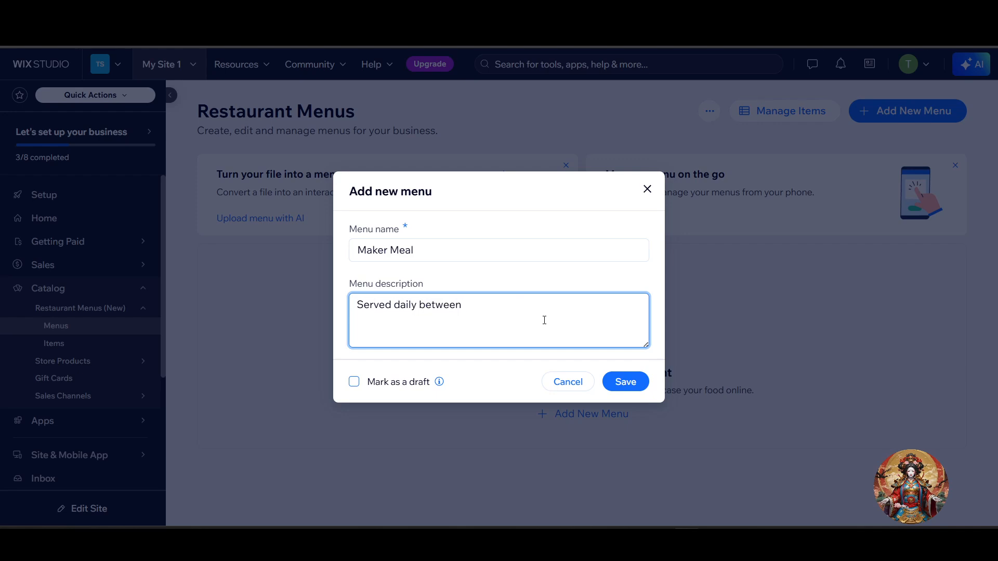
text(8am to 12pm)
click(626, 382)
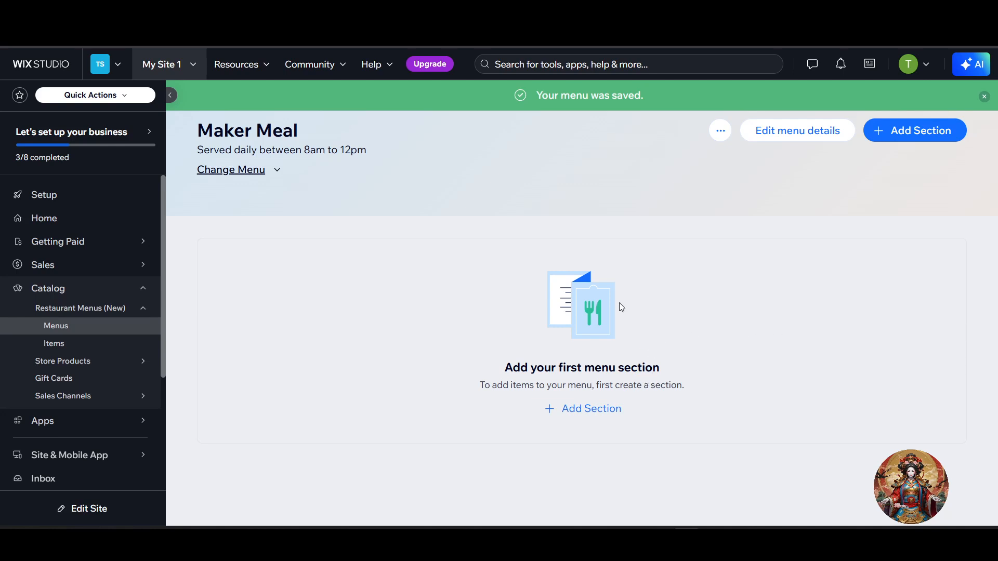
Step: Add a section named Breakfast to the Maker Meal menu and save it
click(275, 172)
click(279, 192)
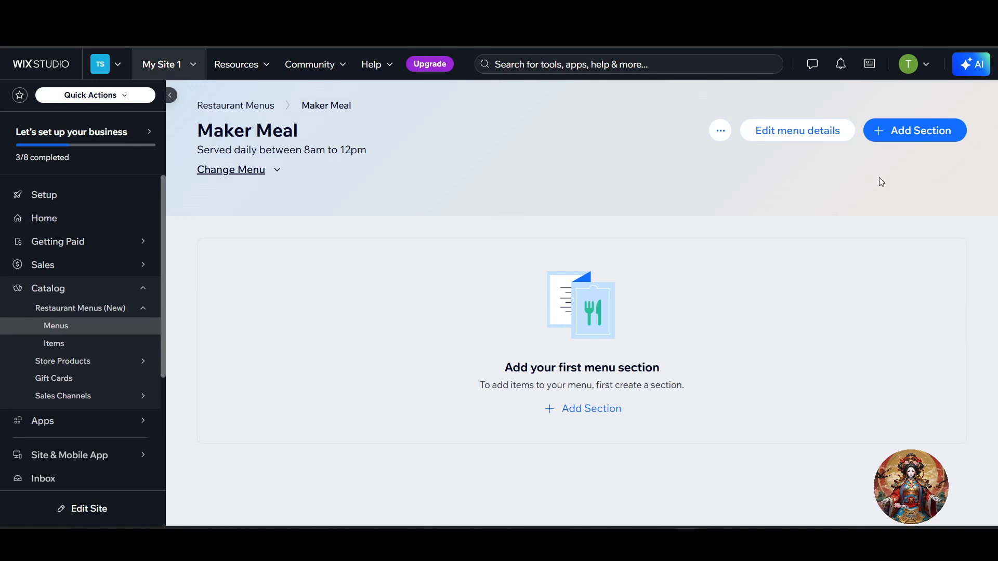
click(904, 133)
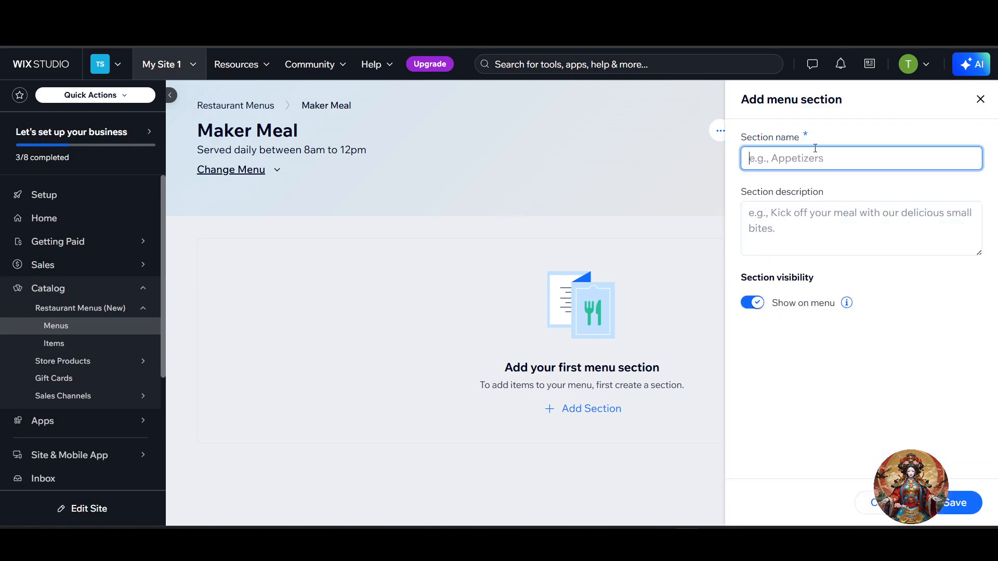
text(Breakfast)
click(968, 502)
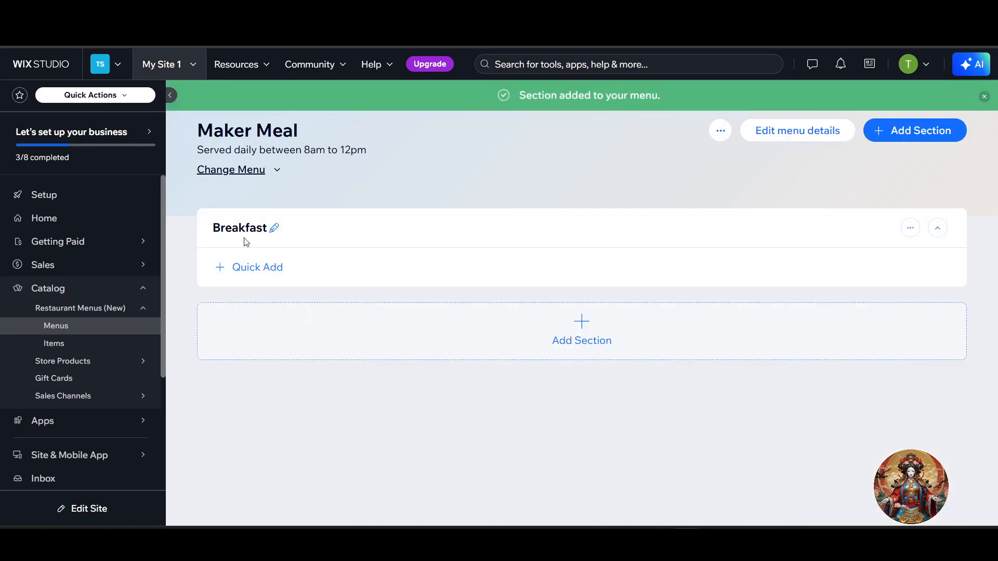
Step: Quick-add an item named Omlet to the Breakfast section
click(347, 274)
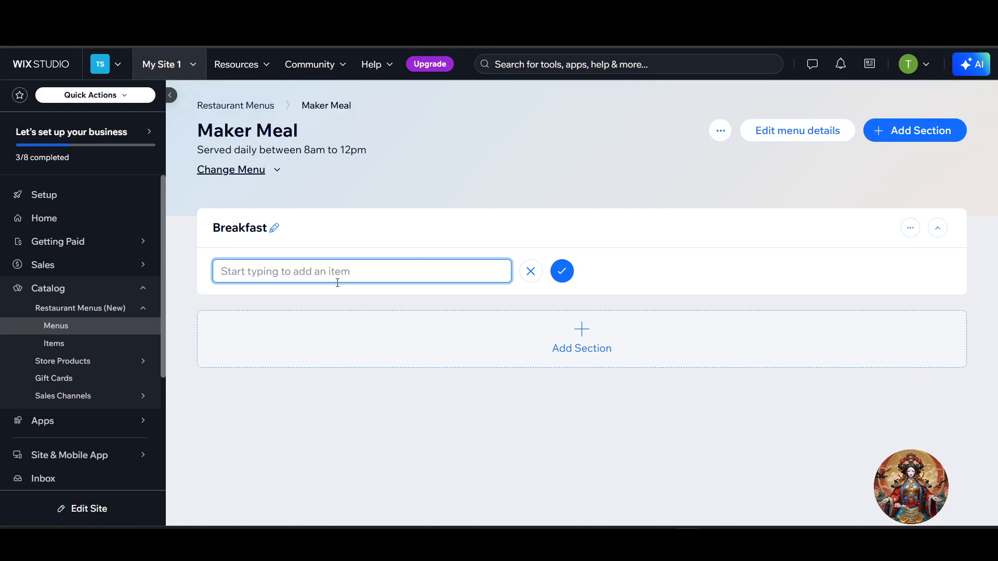
text(Omlet)
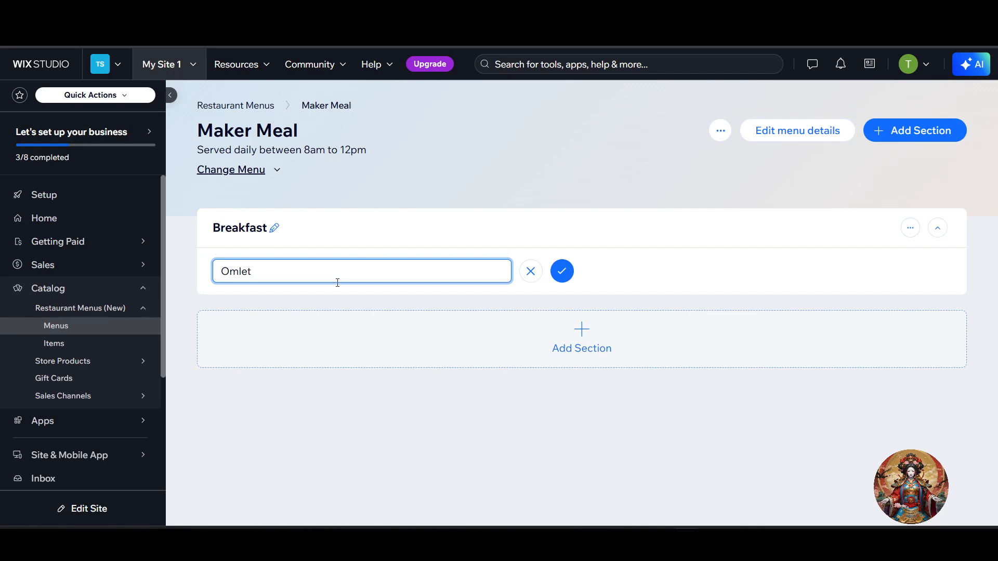
click(563, 271)
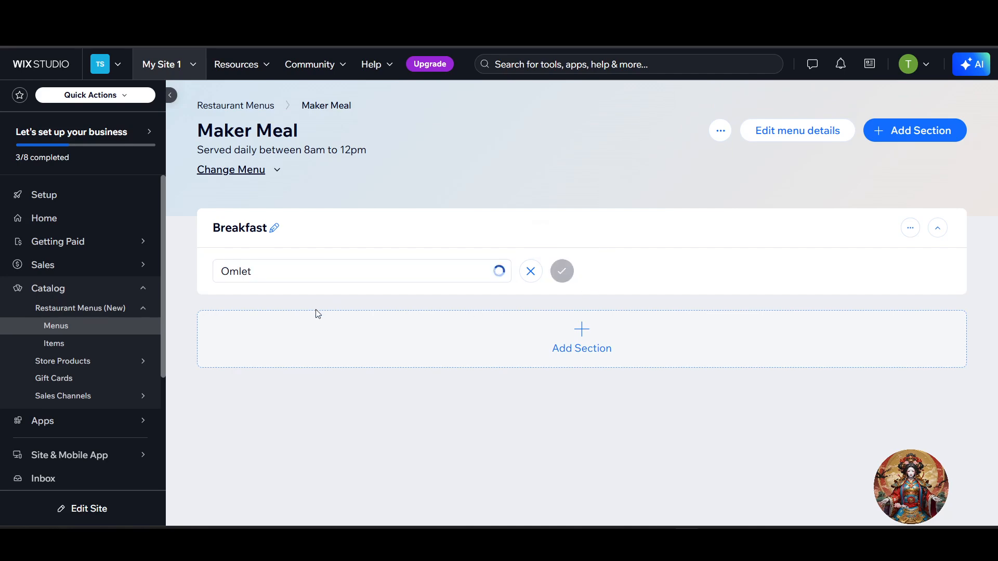
Step: Review the Omlet item's info, modifier and ordering settings, including its tax group, and close the details without changes
click(470, 269)
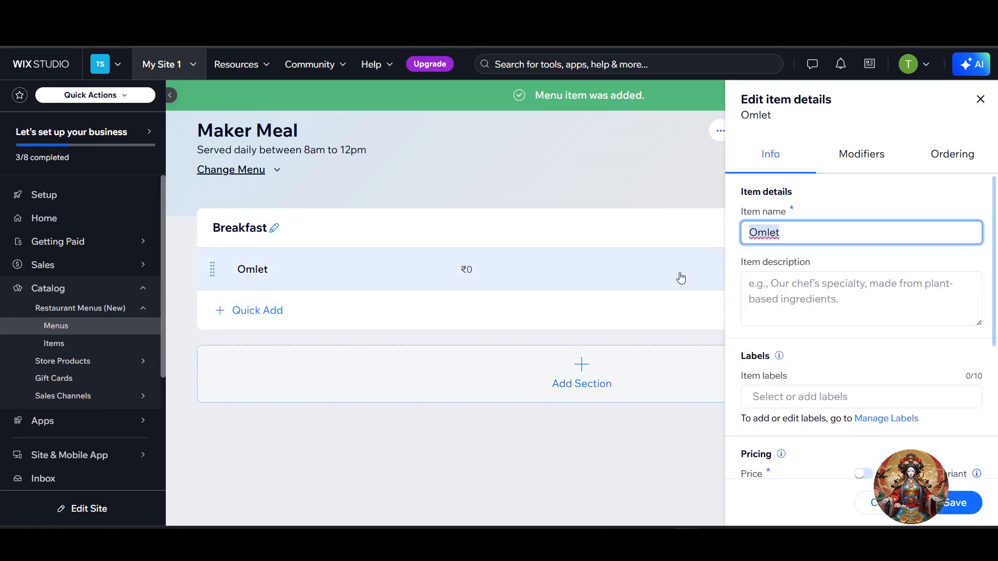
click(861, 156)
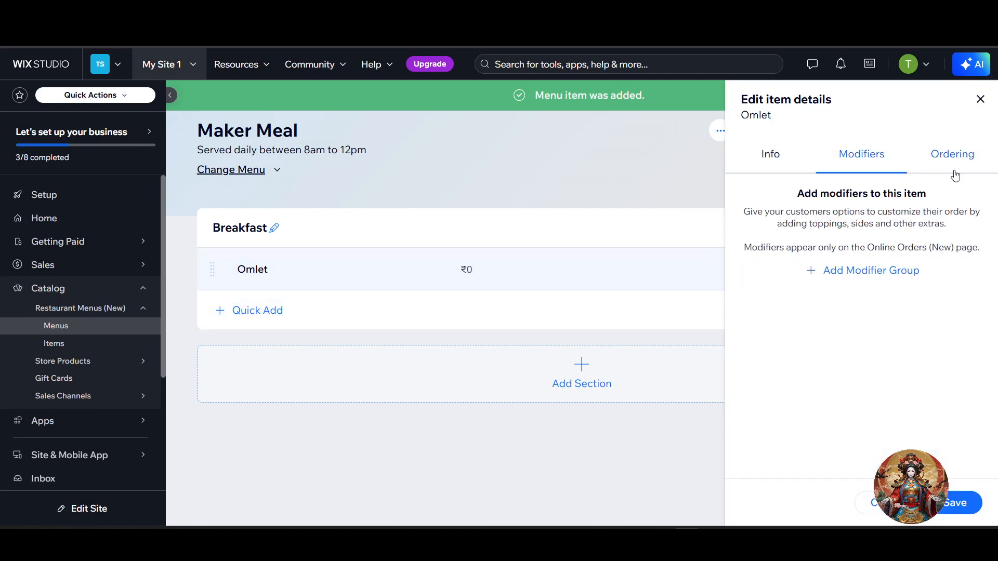
click(942, 158)
click(769, 156)
scroll(792, 284, down, 3)
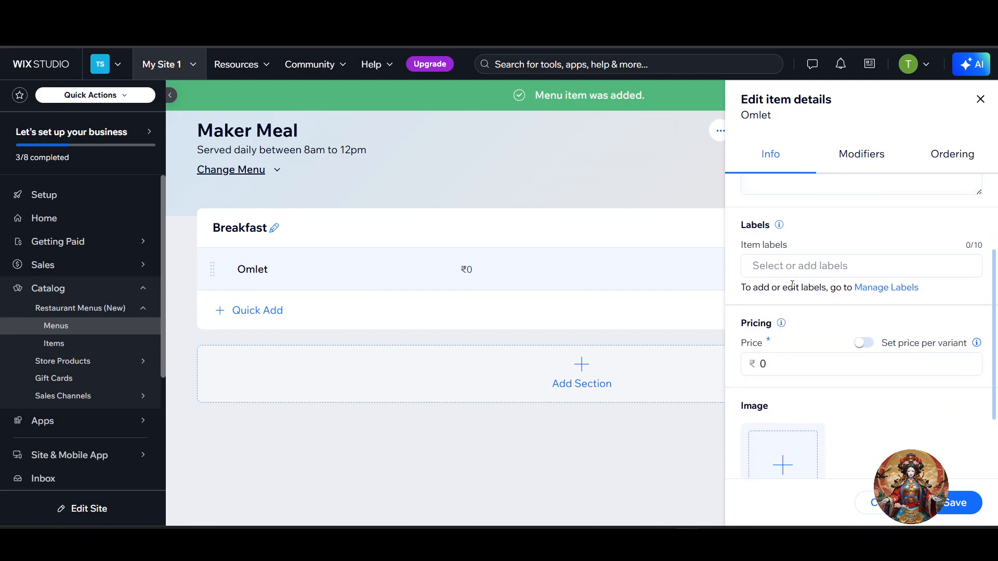
scroll(792, 284, down, 2)
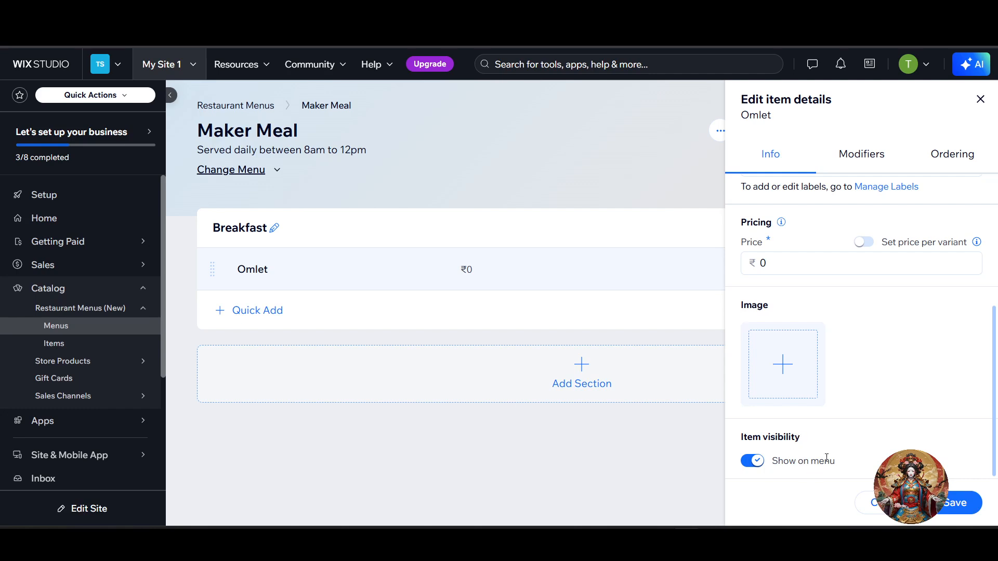
scroll(847, 218, up, 5)
click(947, 151)
mouse_move(815, 263)
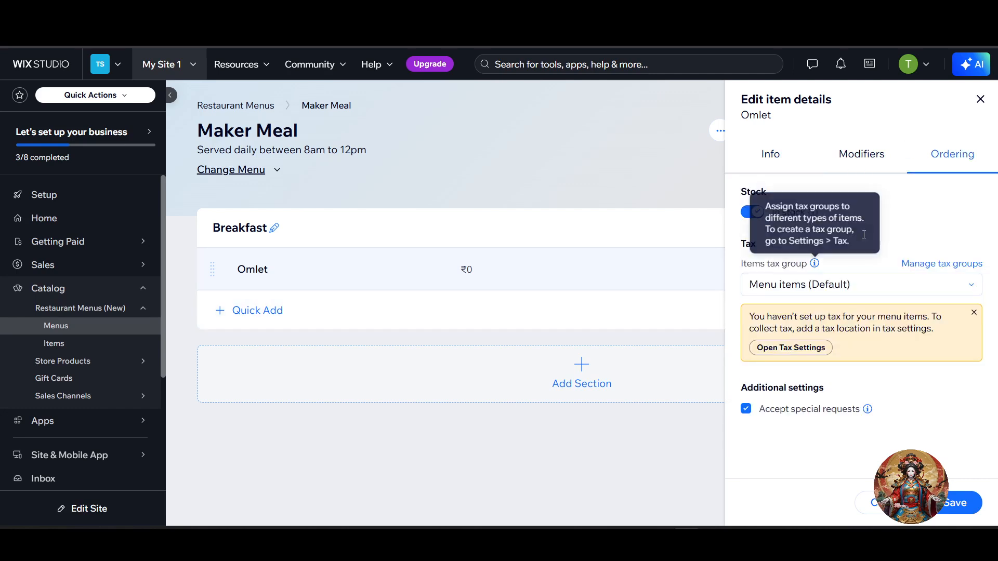
click(878, 171)
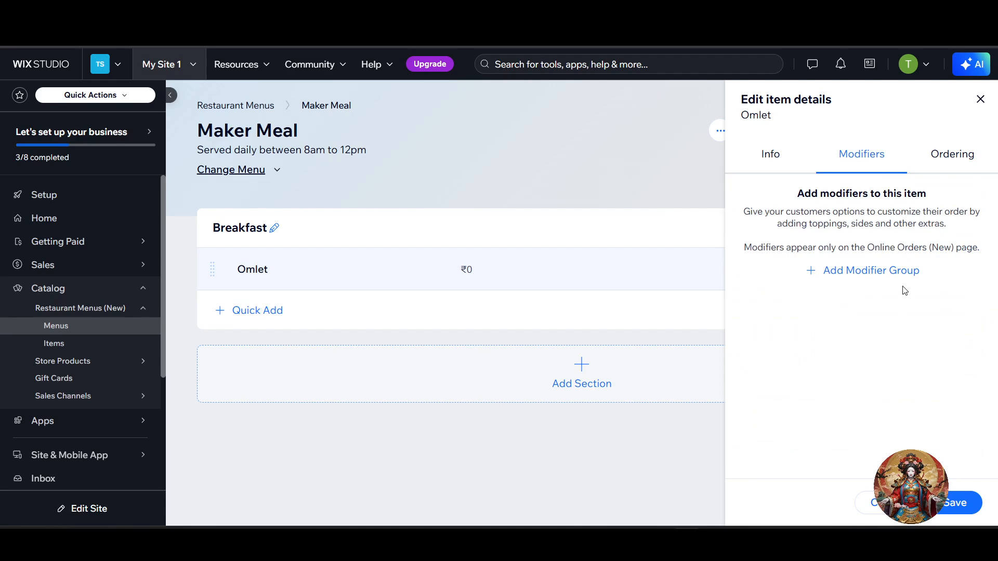
click(772, 158)
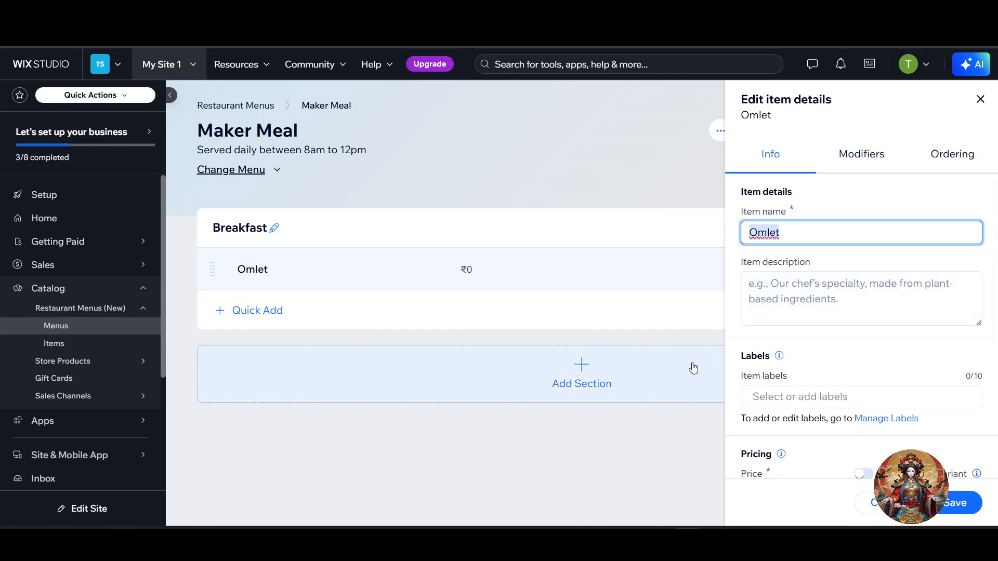
click(343, 417)
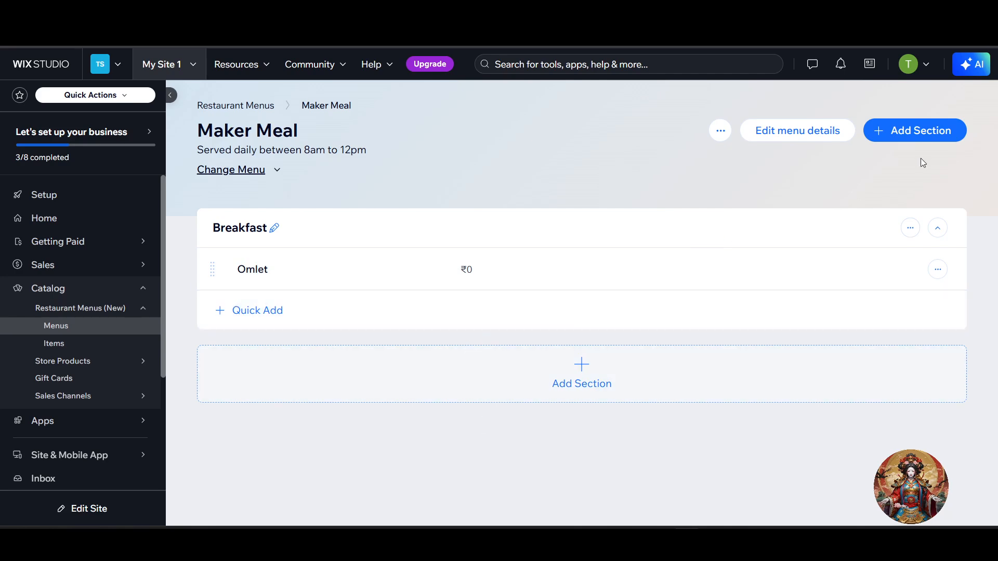
Step: Set the Family Head picture from Media from Wix as the Omlet item's image and save the item
click(416, 312)
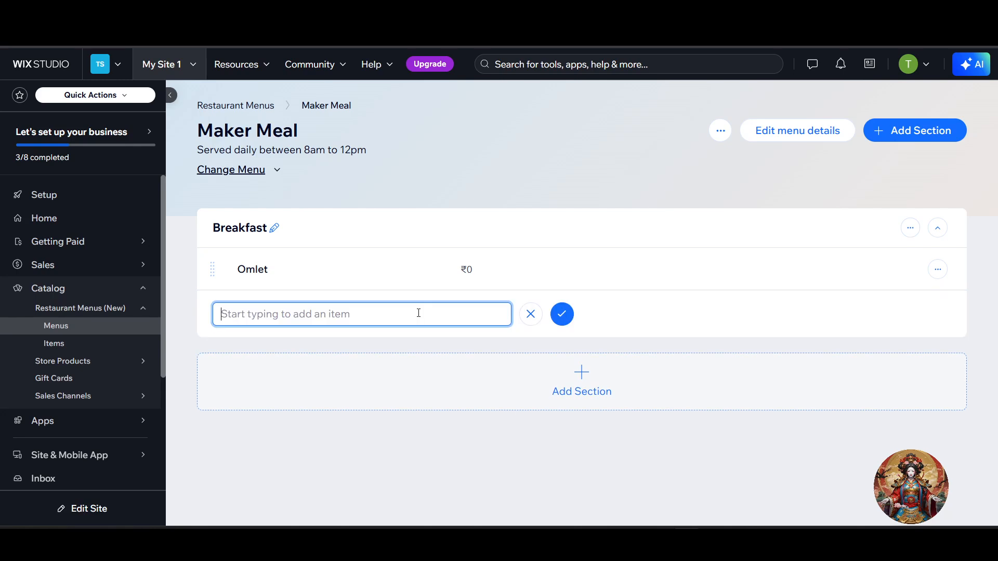
click(894, 268)
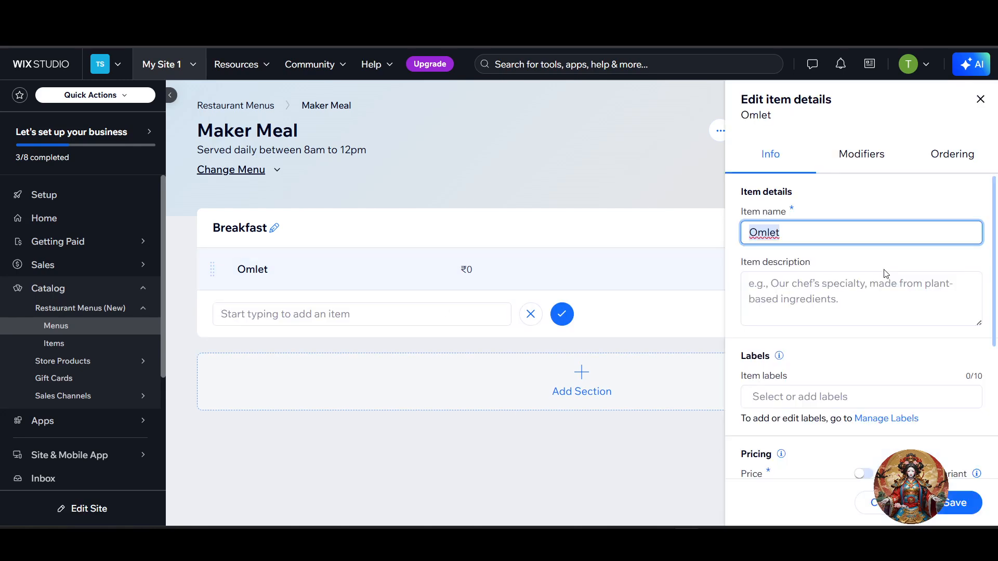
scroll(827, 420, down, 5)
click(782, 364)
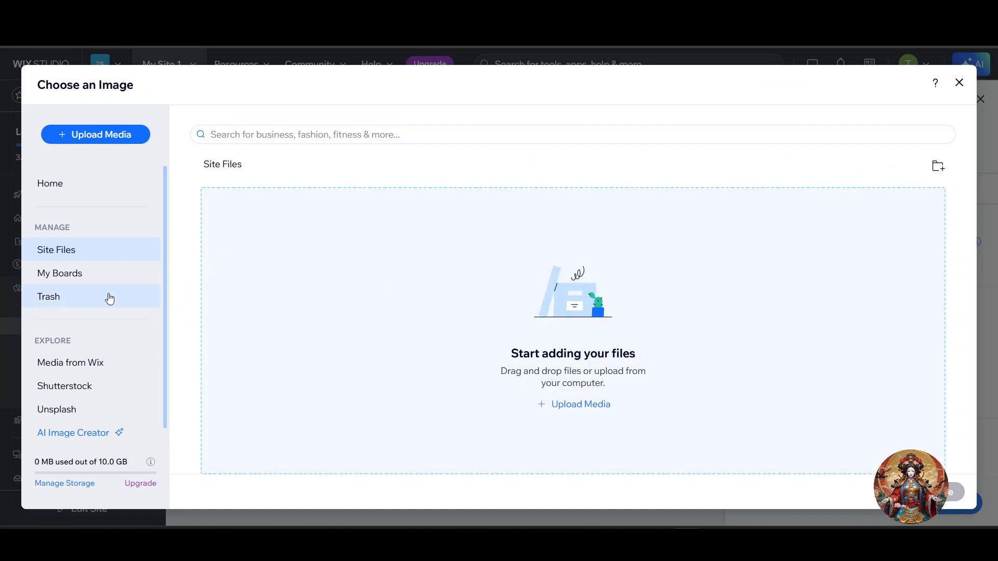
click(102, 371)
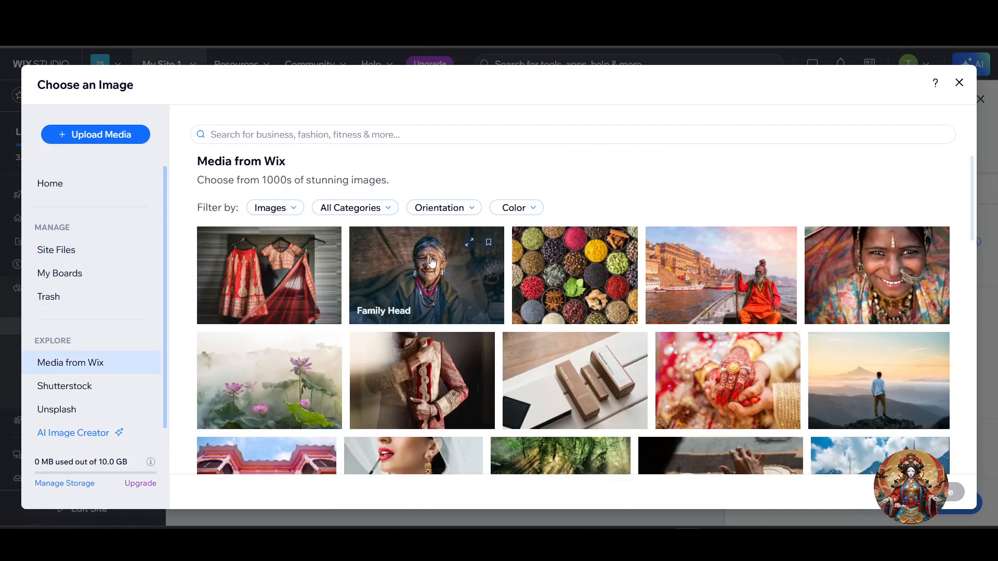
click(441, 291)
click(952, 495)
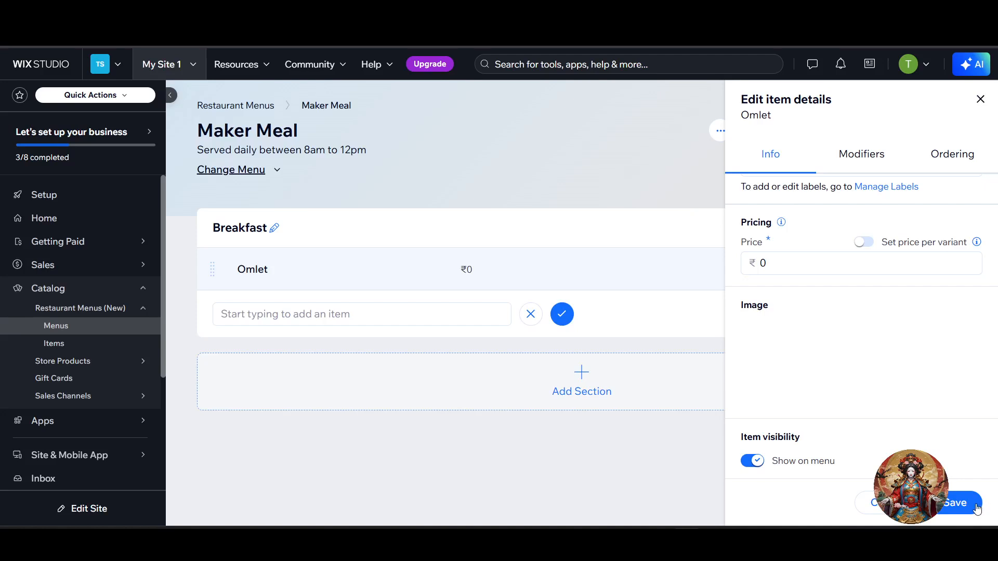
click(978, 509)
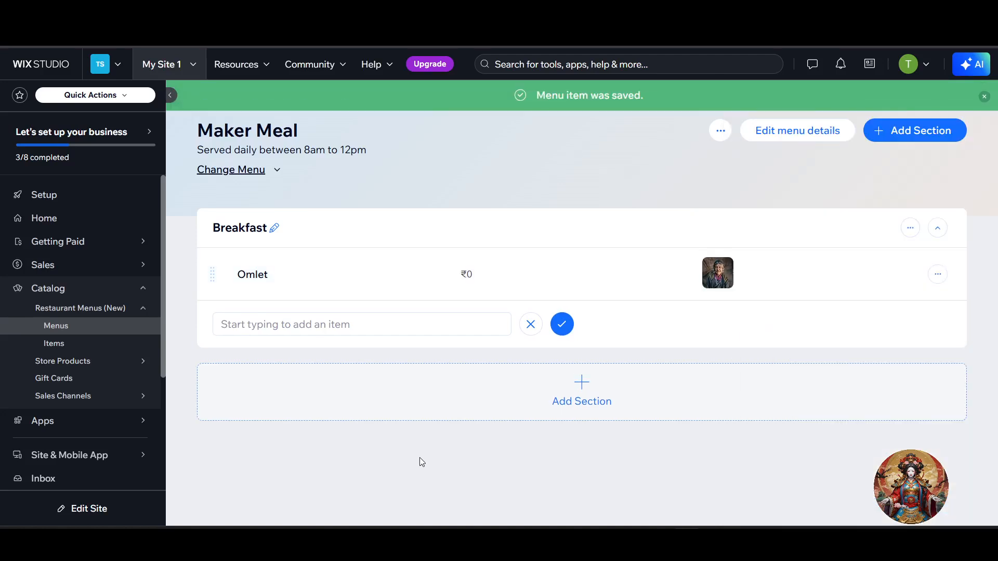
Step: Open My Site 1 in the site editor and go to the Menus (New) restaurant page
click(196, 68)
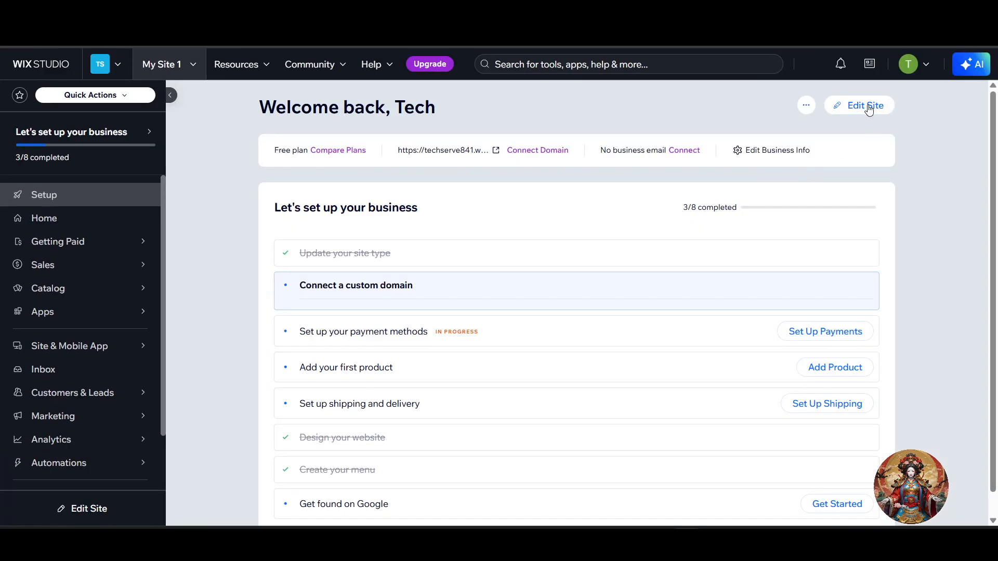
click(865, 106)
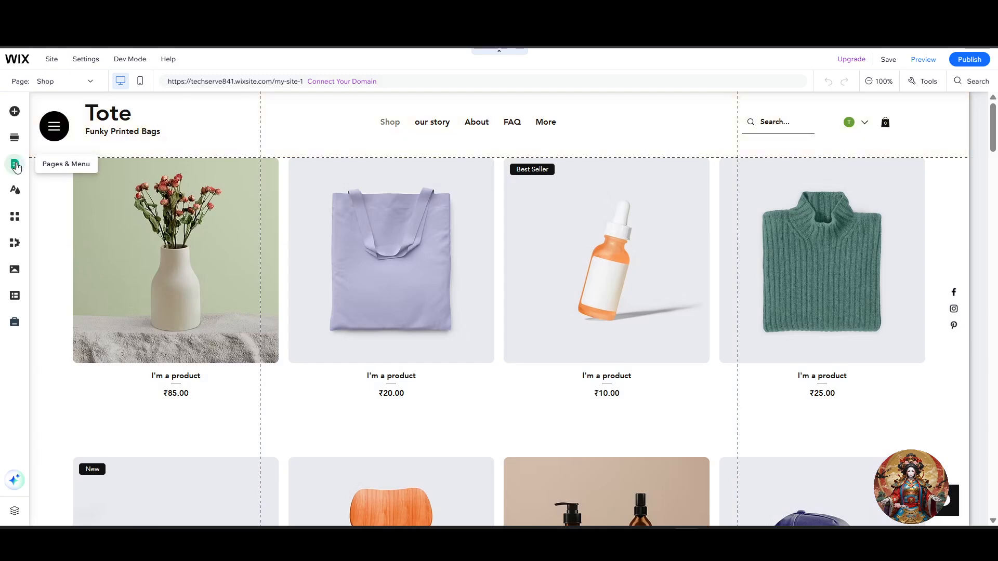
click(16, 166)
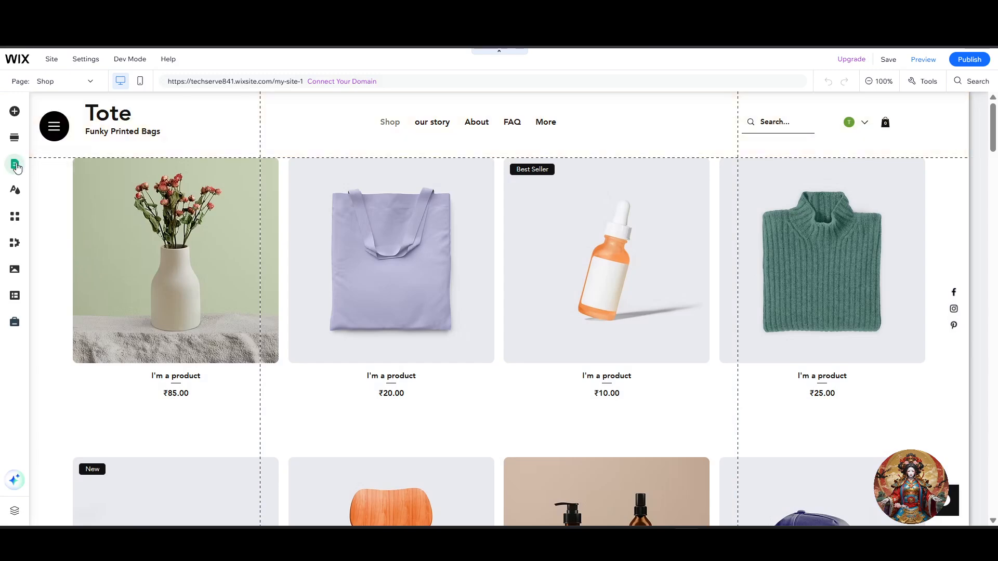
click(76, 168)
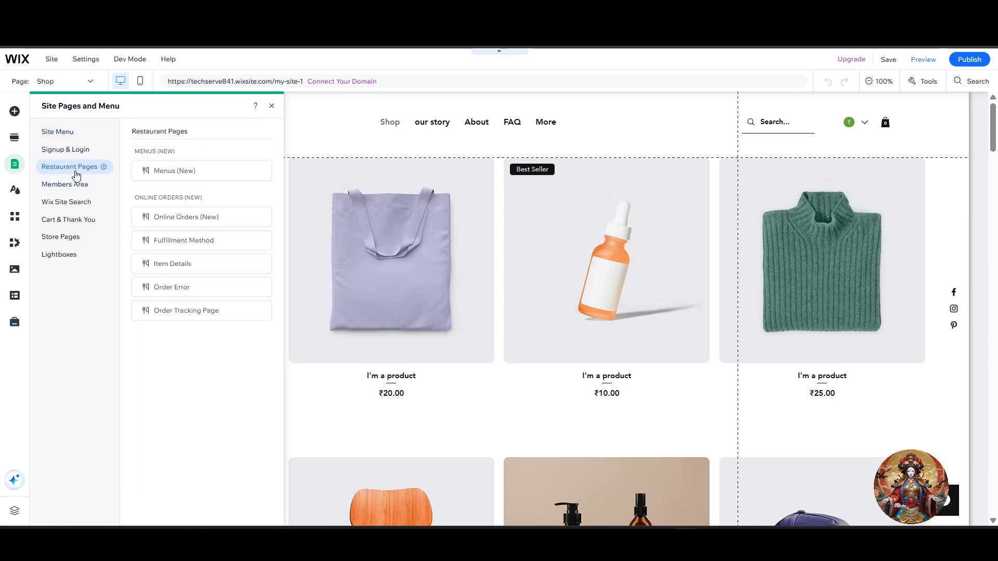
click(201, 170)
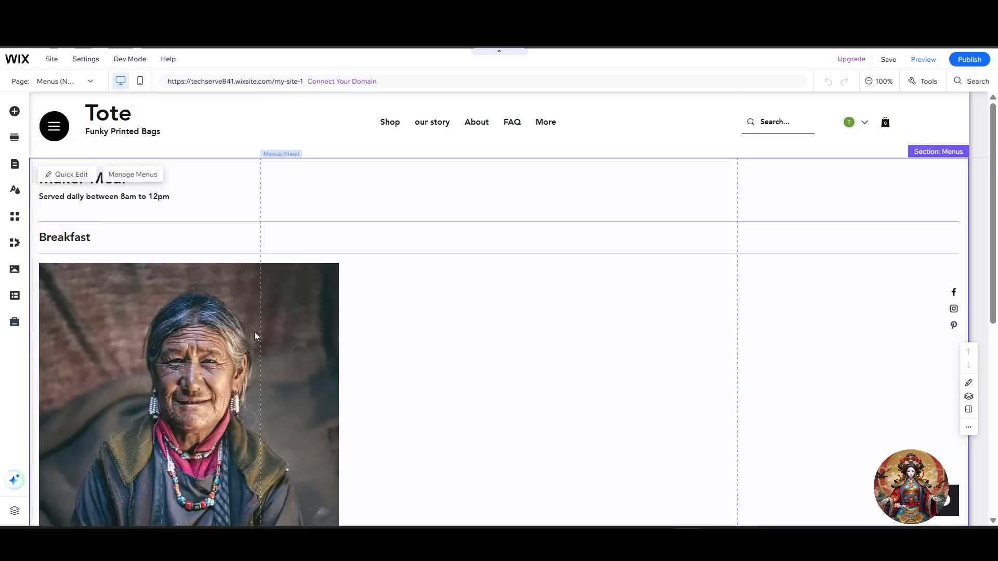
Step: Examine how the Maker Meal menu, its Breakfast section and the Omlet item are laid out on the Menus page
scroll(262, 326, down, 6)
scroll(132, 225, up, 5)
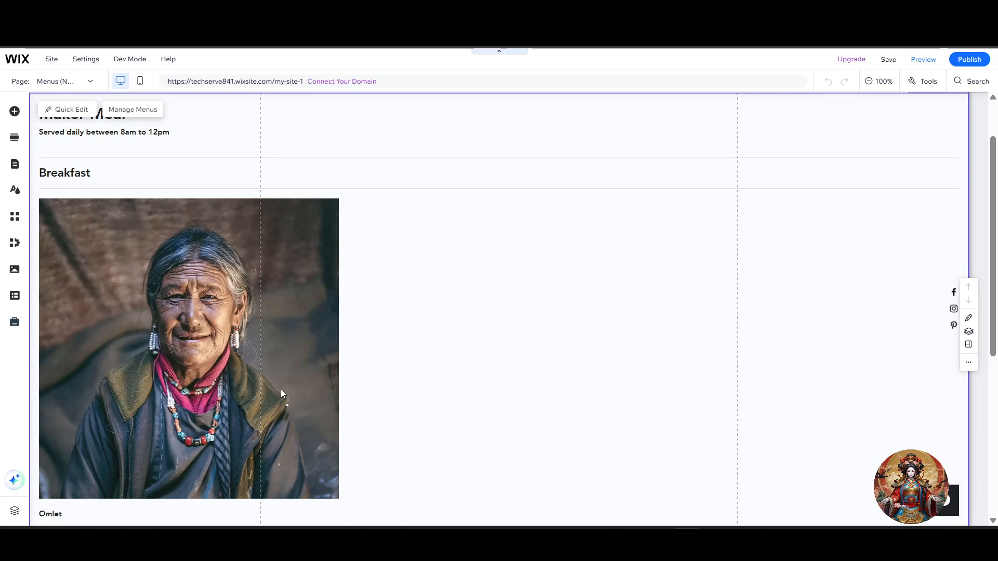
scroll(281, 394, down, 3)
scroll(242, 205, up, 4)
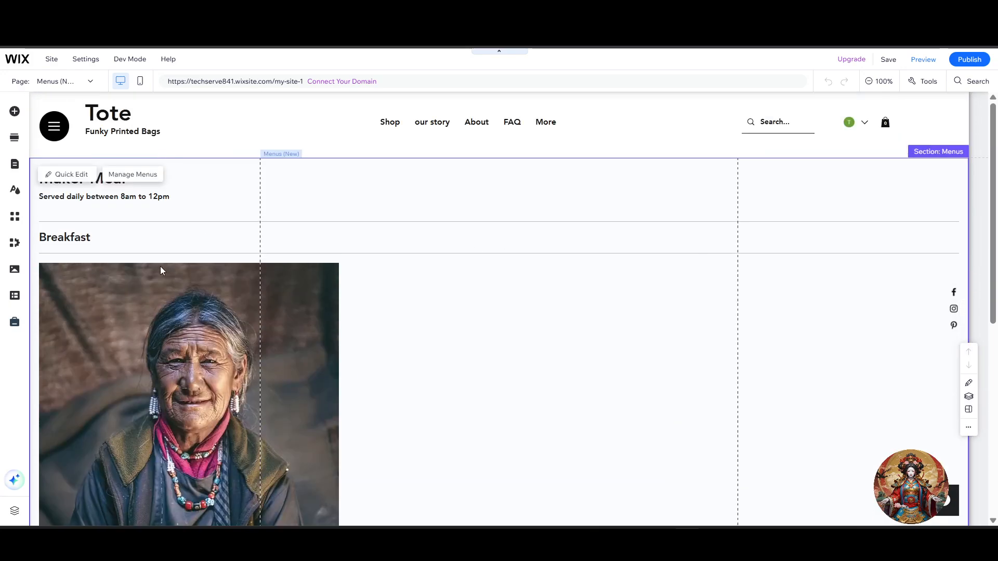
scroll(65, 243, down, 5)
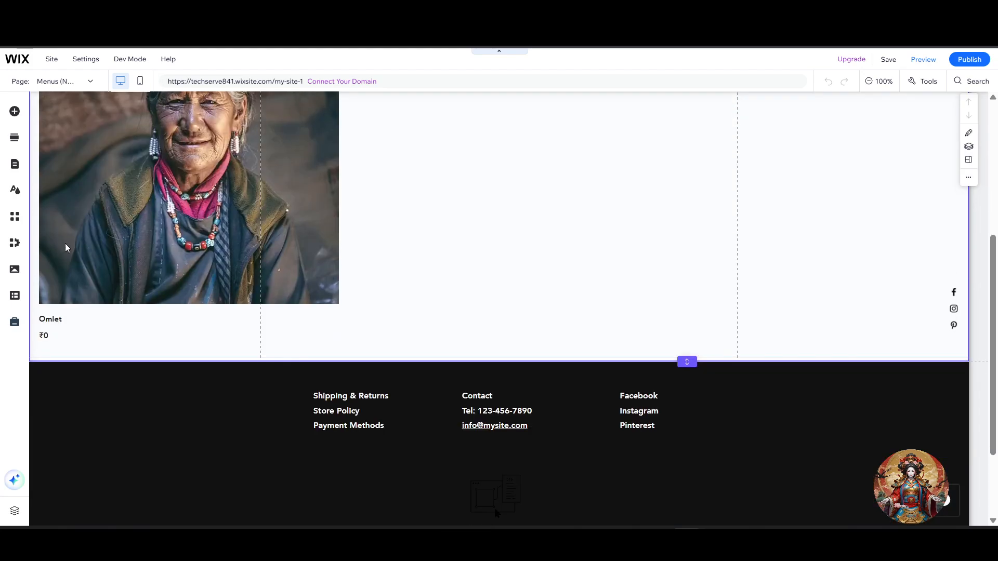
scroll(191, 204, up, 4)
scroll(304, 325, down, 5)
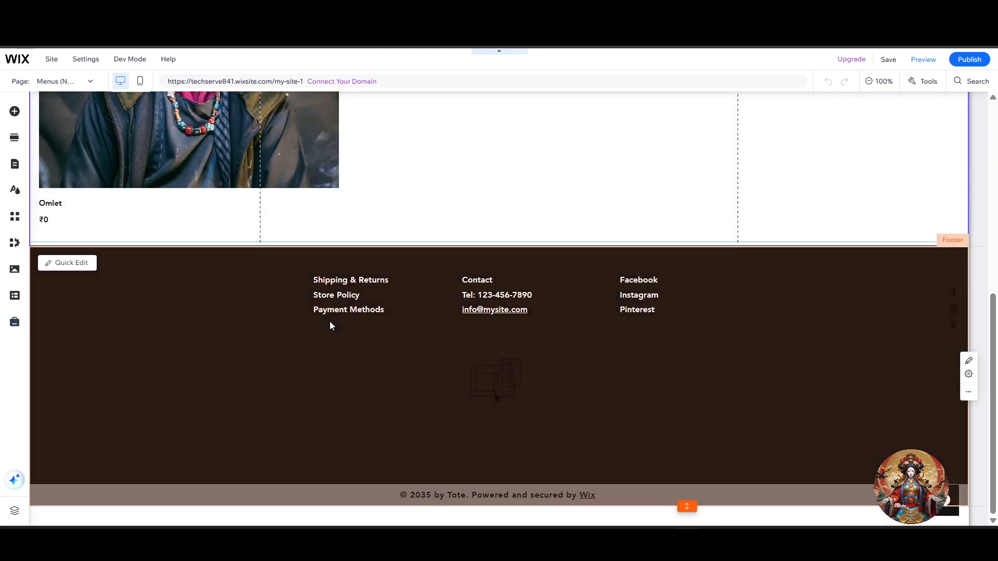
scroll(330, 323, up, 4)
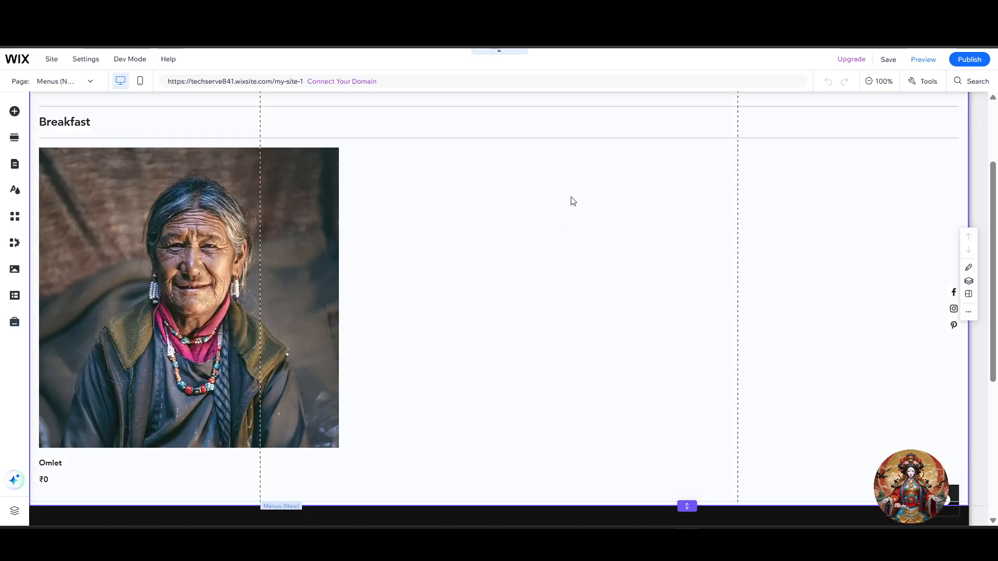